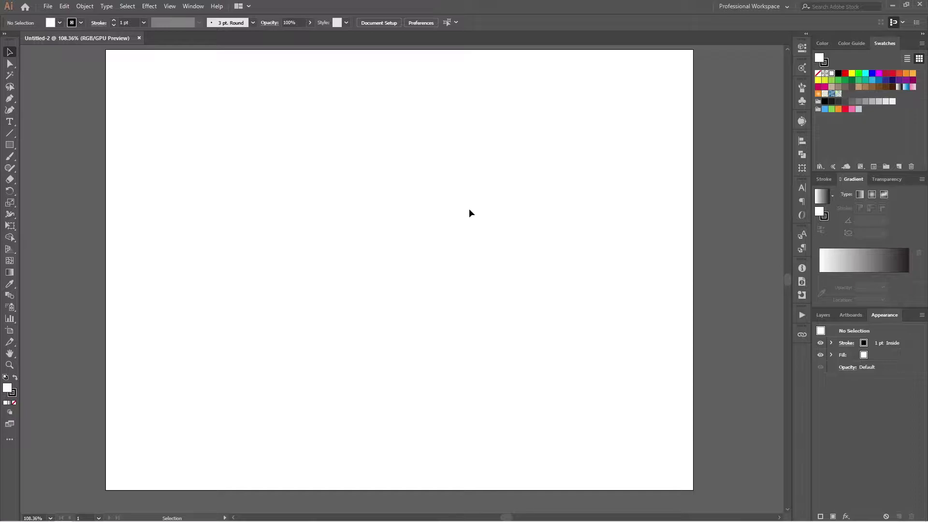
Add the text "EMP", enlarge it to about 126 pt, and place it near the artboard's upper centre.
{"action": "left_click", "coordinate": [336, 206]}
{"action": "type", "text": "t"}
{"action": "key", "text": "ctrl+a"}
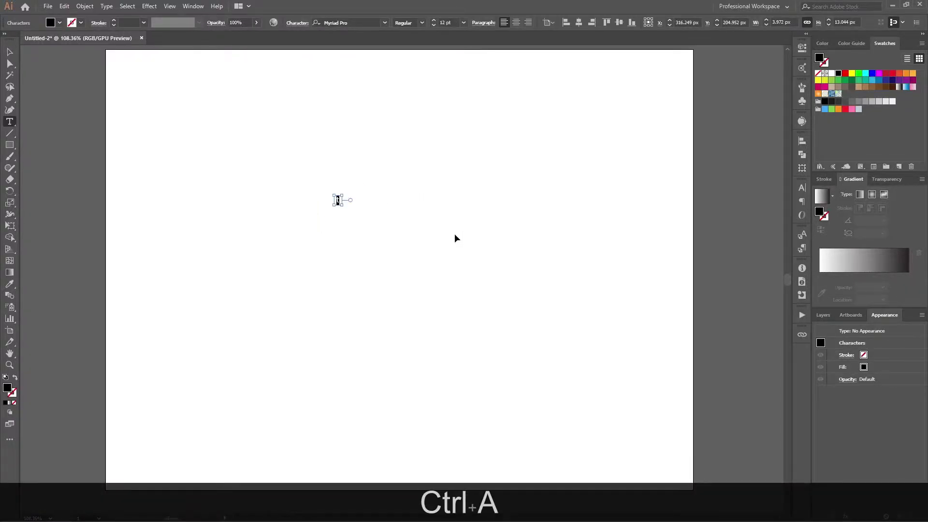
{"action": "type", "text": "EMP"}
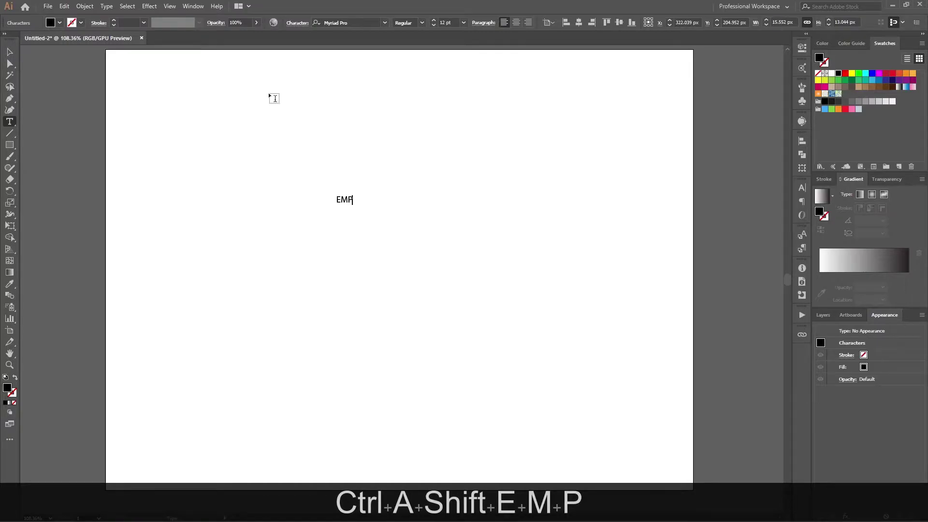
{"action": "left_click", "coordinate": [10, 52]}
{"action": "left_click_drag", "start_coordinate": [356, 205], "coordinate": [549, 292]}
{"action": "left_click_drag", "start_coordinate": [416, 209], "coordinate": [404, 112]}
Set the EMP text's font to Nexa Bold.
{"action": "left_click", "coordinate": [370, 21]}
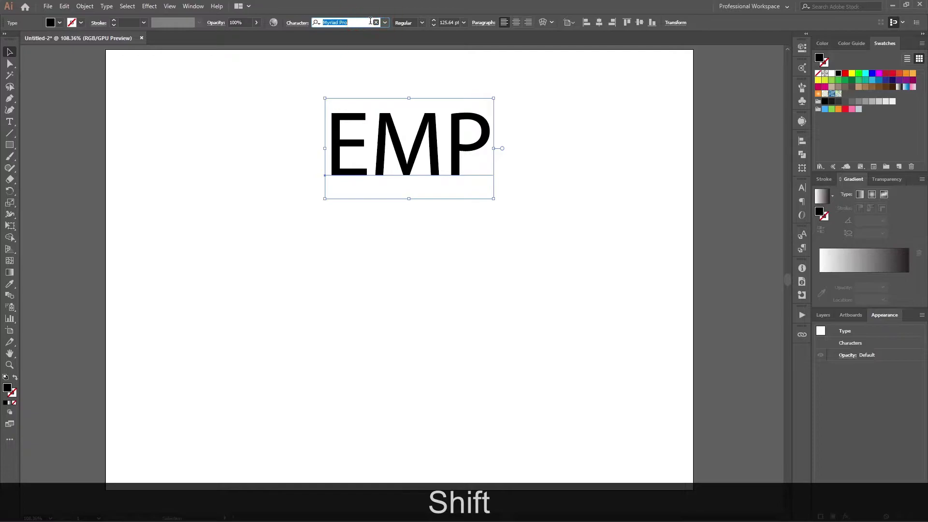
{"action": "type", "text": "nexa"}
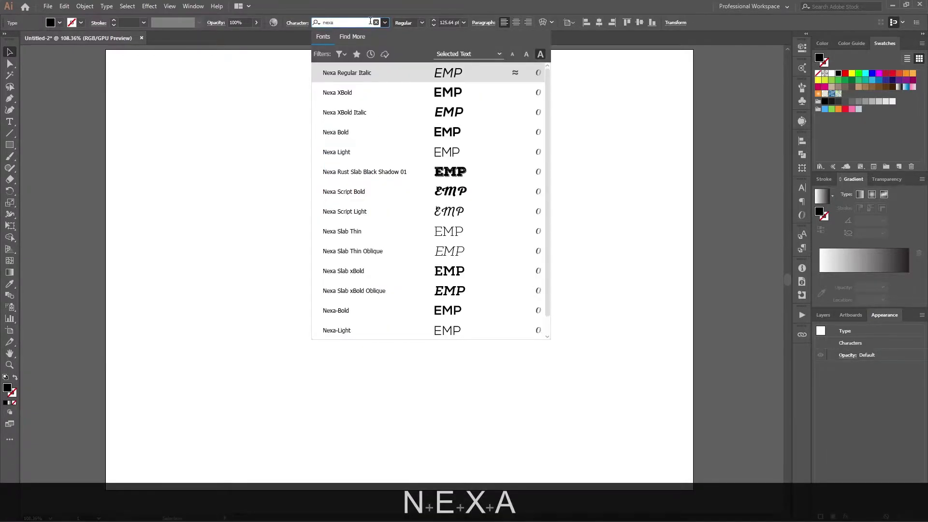
{"action": "key", "text": "Down"}
{"action": "key", "text": "Down"}
{"action": "key", "text": "Down"}
{"action": "key", "text": "Return"}
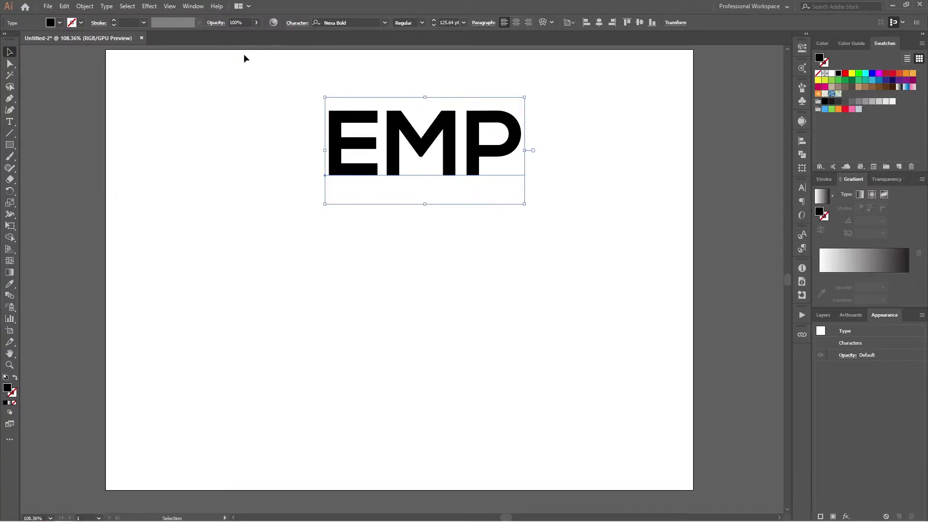
Convert the EMP text to outlines and keep a spare copy above the artboard, with the other in its middle.
{"action": "left_click", "coordinate": [165, 134]}
{"action": "left_click_drag", "start_coordinate": [400, 176], "coordinate": [377, 314]}
{"action": "key", "text": "ctrl+shift+o"}
{"action": "scroll", "coordinate": [440, 160], "scroll_direction": "up", "scroll_amount": 3}
{"action": "left_click_drag", "start_coordinate": [441, 201], "coordinate": [428, 85]}
{"action": "scroll", "coordinate": [472, 214], "scroll_direction": "down", "scroll_amount": 2}
{"action": "scroll", "coordinate": [472, 213], "scroll_direction": "down", "scroll_amount": 2}
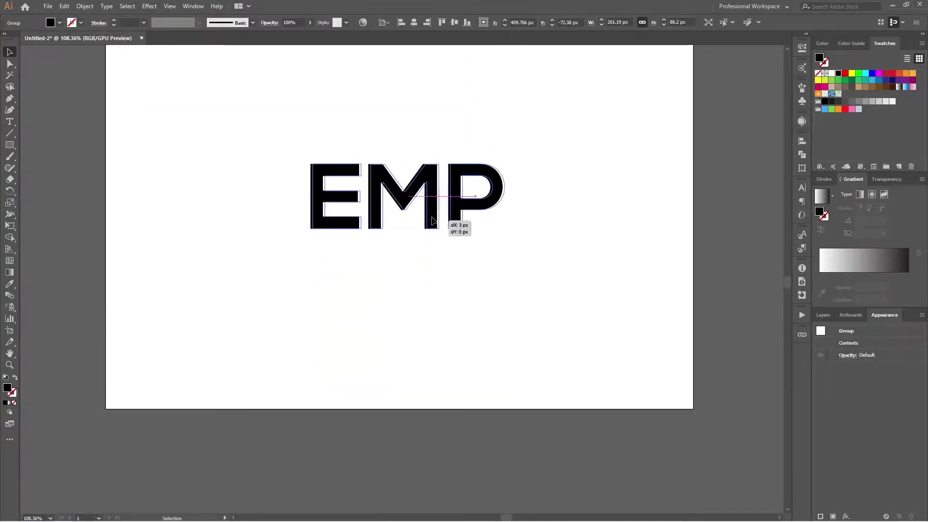
{"action": "left_click", "coordinate": [467, 188]}
{"action": "scroll", "coordinate": [468, 155], "scroll_direction": "up", "scroll_amount": 1}
{"action": "key", "text": "ctrl+KP_0"}
Draw a circle about 316 px in diameter over the outlined EMP letters.
{"action": "left_click_drag", "start_coordinate": [430, 275], "coordinate": [523, 285]}
{"action": "left_click", "coordinate": [419, 300]}
{"action": "key", "text": "l"}
{"action": "key", "text": "space"}
{"action": "key", "text": "alt+space"}
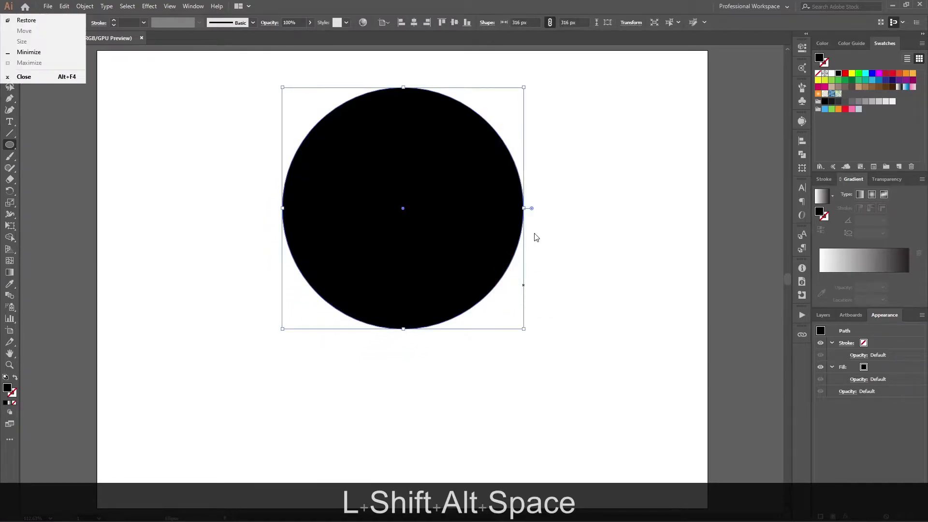
Fill the circle with red and send it behind the EMP letters.
{"action": "key", "text": "ctrl+shift+bracketleft"}
{"action": "key", "text": "ctrl+shift+bracketleft"}
{"action": "key", "text": "ctrl+shift+bracketleft"}
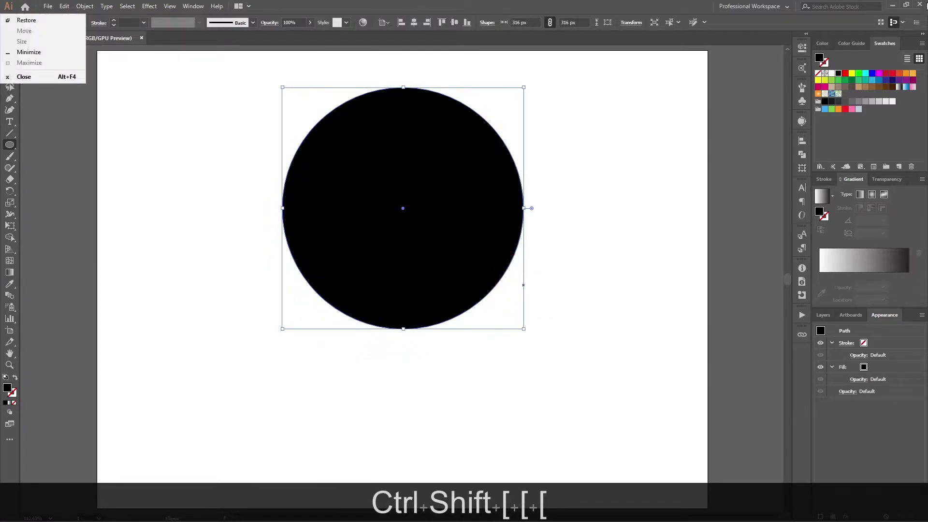
{"action": "left_click", "coordinate": [845, 72]}
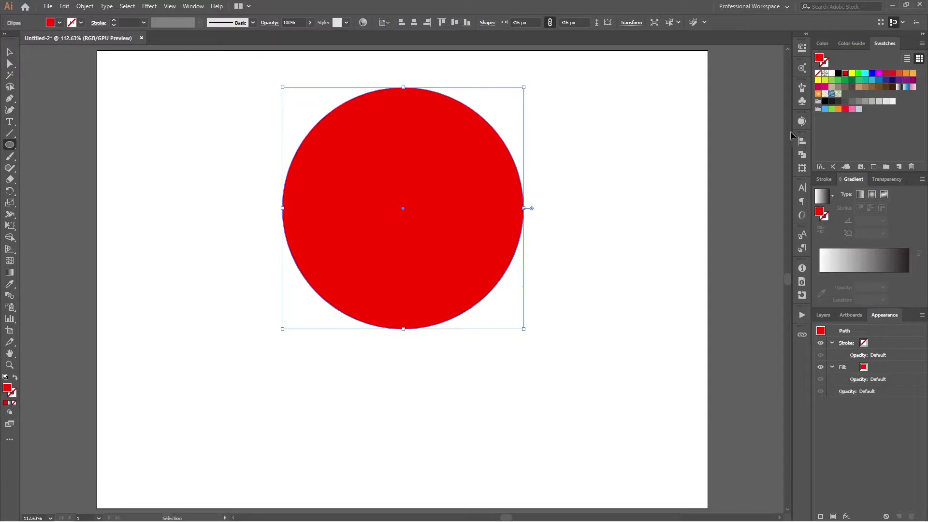
{"action": "key", "text": "ctrl+shift+bracketleft"}
{"action": "key", "text": "ctrl+shift+bracketleft"}
{"action": "key", "text": "ctrl+shift+bracketleft"}
{"action": "key", "text": "v"}
{"action": "left_click", "coordinate": [579, 228]}
Centre the EMP letters and the red circle horizontally and vertically on the artboard.
{"action": "left_click", "coordinate": [455, 241]}
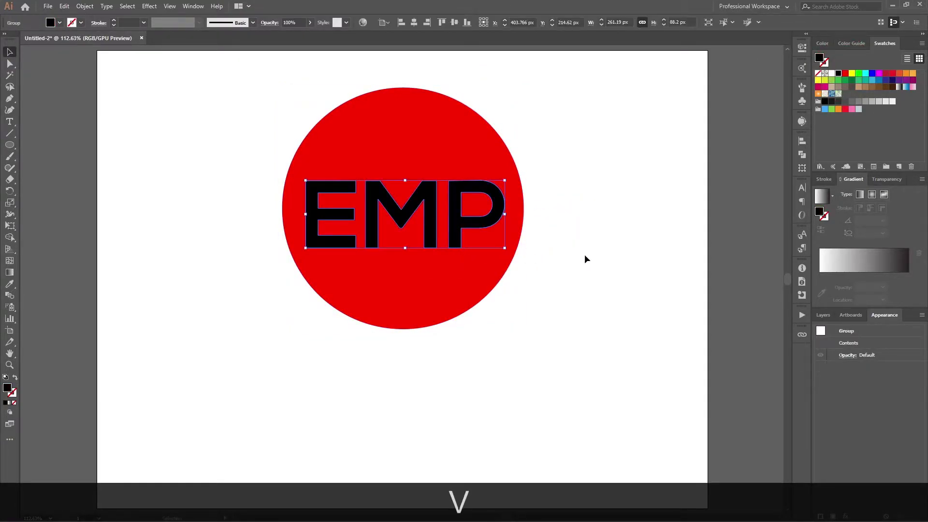
{"action": "left_click", "coordinate": [585, 254]}
{"action": "left_click_drag", "start_coordinate": [570, 166], "coordinate": [259, 340]}
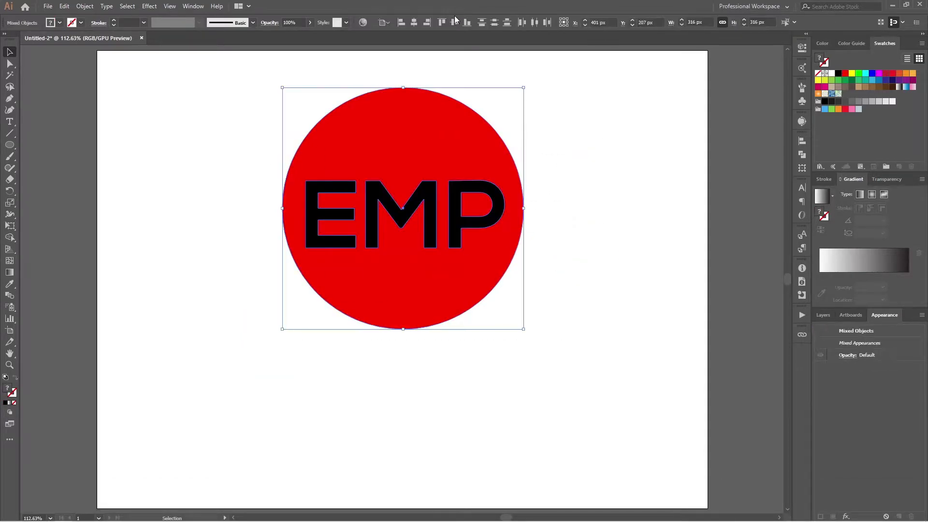
{"action": "left_click", "coordinate": [414, 22]}
{"action": "left_click", "coordinate": [455, 22]}
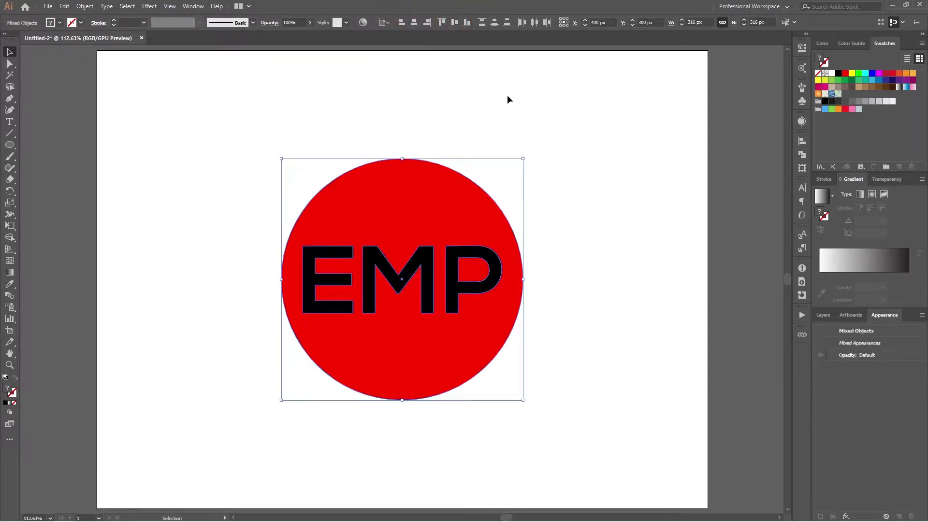
Switch the alignment reference for the letters and circle to Align to Selection.
{"action": "left_click", "coordinate": [387, 22]}
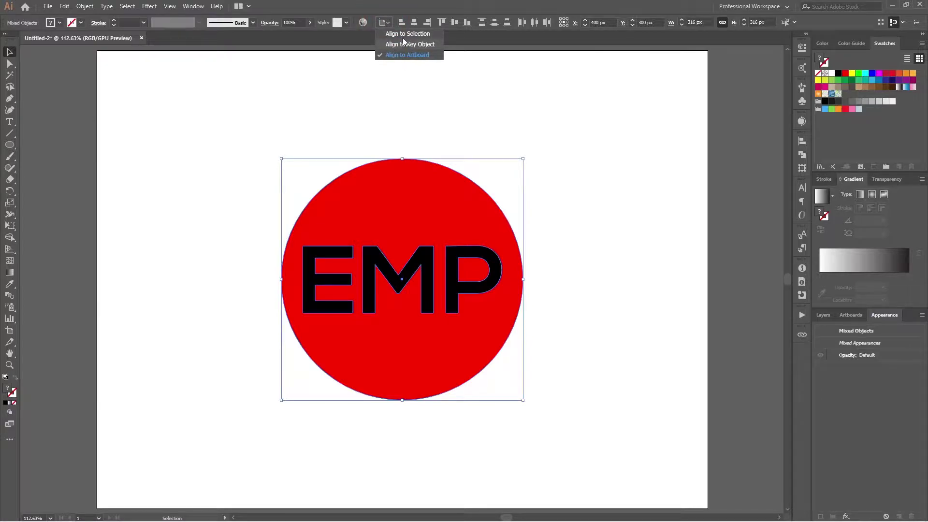
{"action": "left_click", "coordinate": [404, 33]}
{"action": "left_click", "coordinate": [634, 231]}
{"action": "left_click_drag", "start_coordinate": [572, 178], "coordinate": [198, 422]}
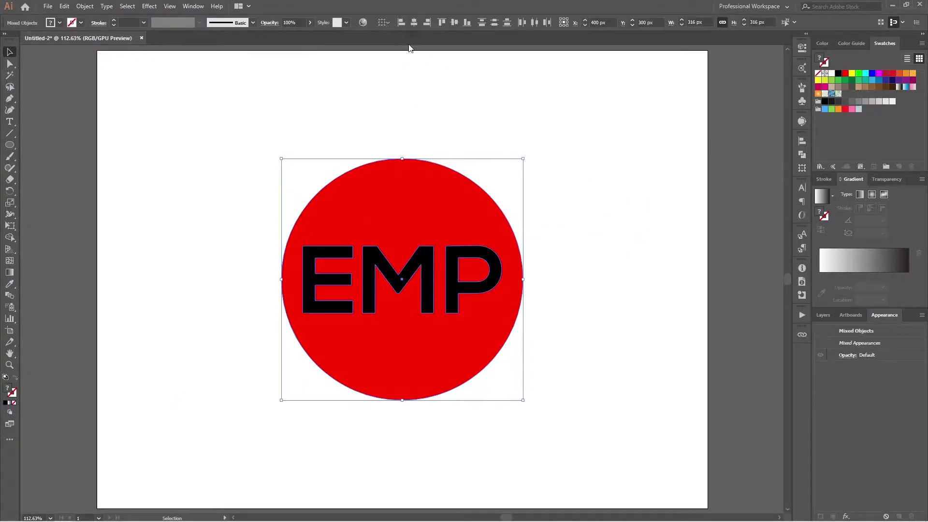
{"action": "left_click", "coordinate": [569, 172]}
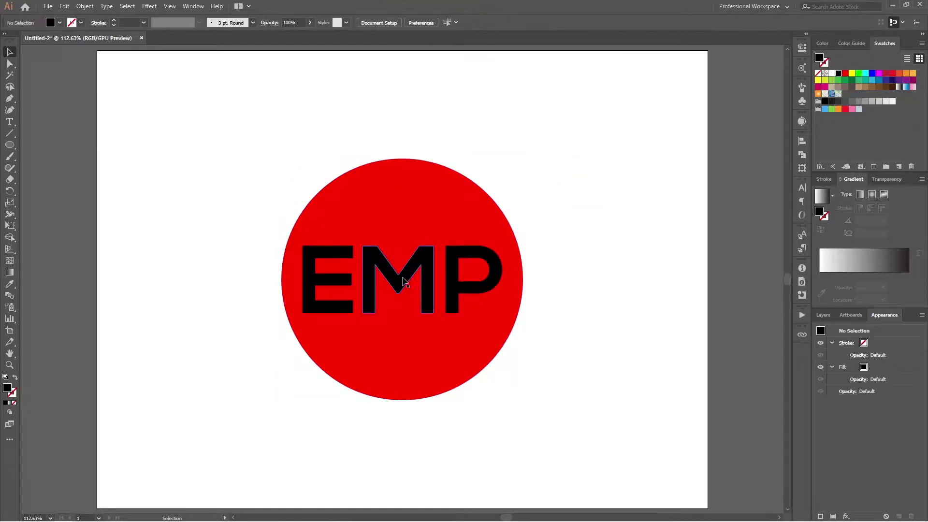
Stretch the stem of the letter P straight down until it extends just past the circle's lower edge.
{"action": "key", "text": "a"}
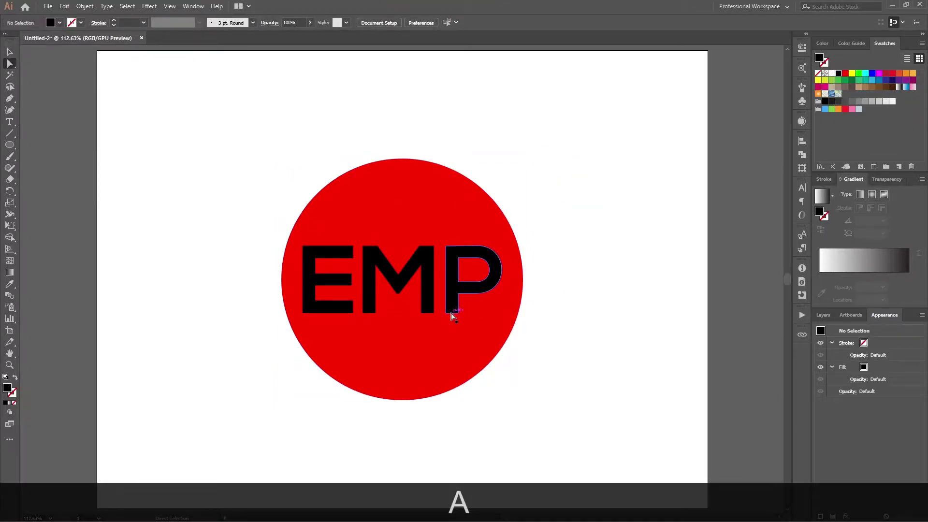
{"action": "left_click", "coordinate": [454, 316]}
{"action": "left_click_drag", "start_coordinate": [453, 315], "coordinate": [449, 406]}
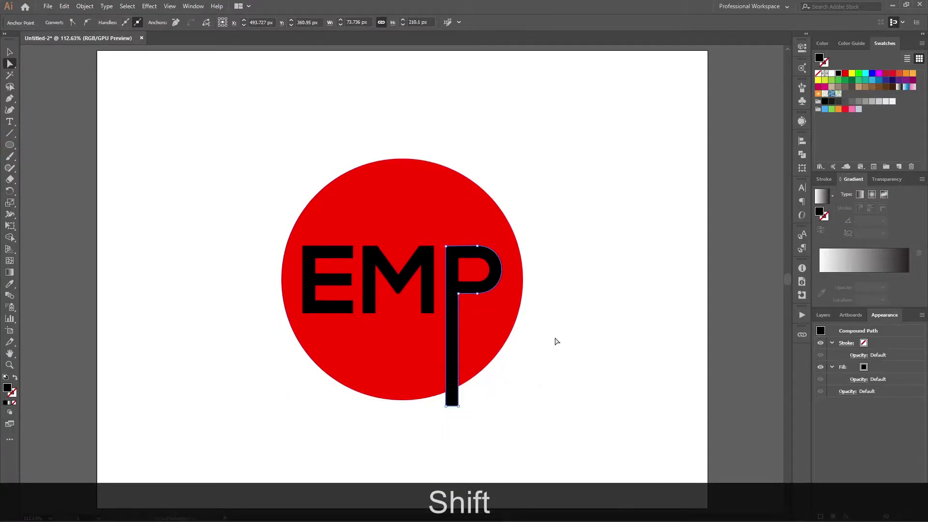
{"action": "key", "text": "v"}
{"action": "left_click", "coordinate": [563, 311]}
Cut the EMP letters out of the circle with Pathfinder Minus Front and fill the resulting badge with black.
{"action": "left_click_drag", "start_coordinate": [573, 170], "coordinate": [231, 372]}
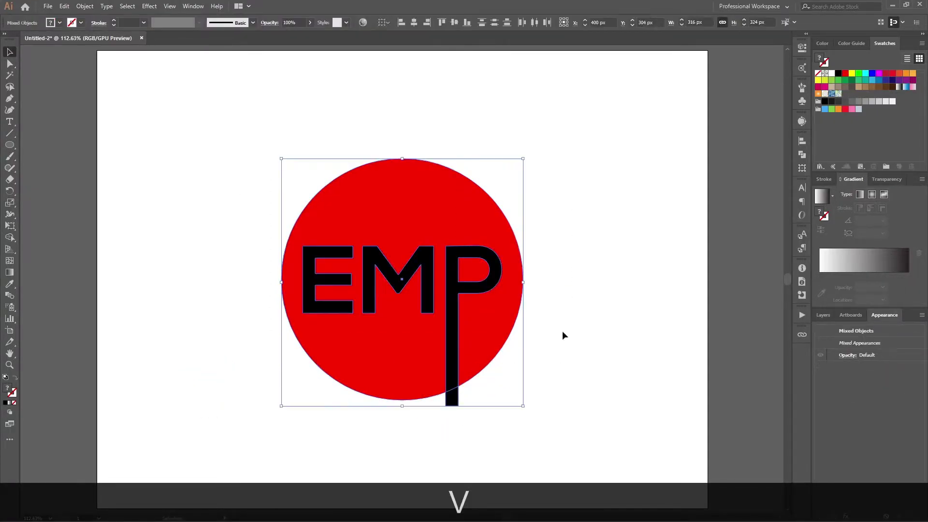
{"action": "left_click", "coordinate": [802, 156]}
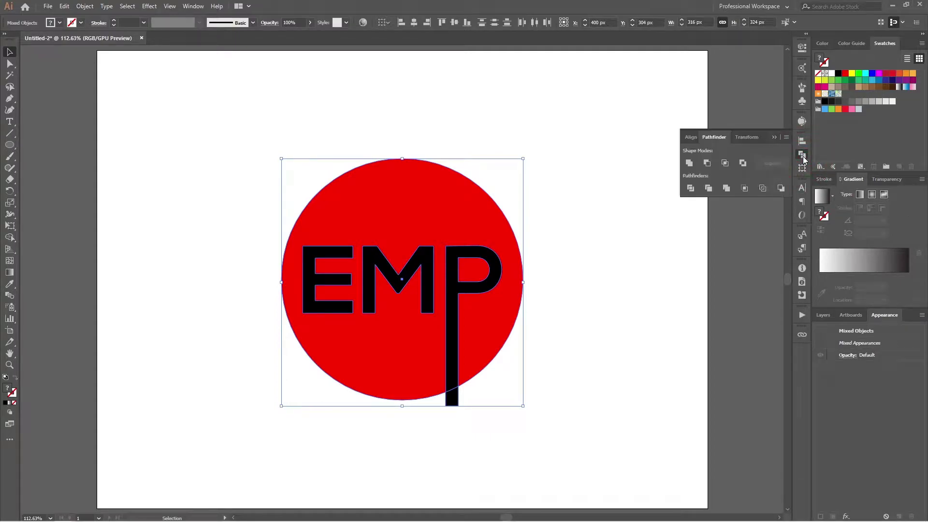
{"action": "left_click", "coordinate": [708, 164]}
{"action": "left_click", "coordinate": [591, 300]}
{"action": "left_click", "coordinate": [481, 311]}
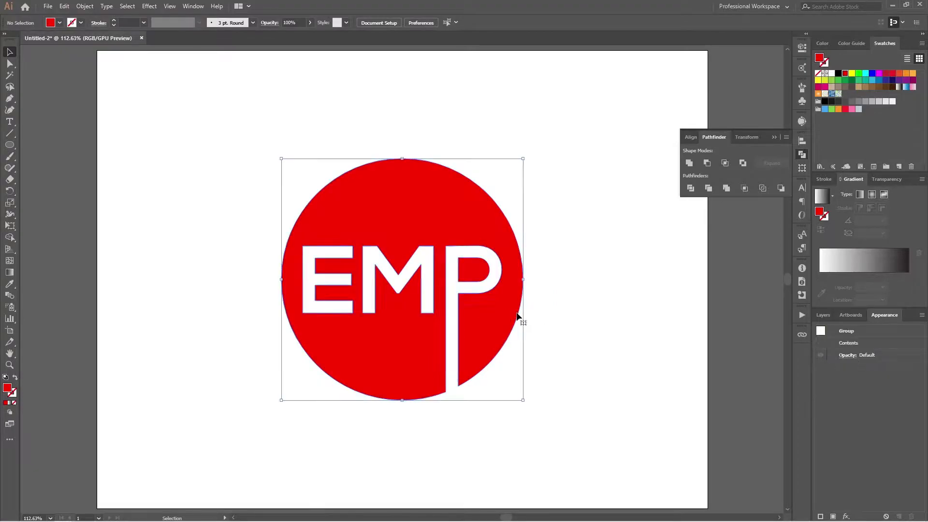
{"action": "left_click", "coordinate": [839, 74]}
{"action": "left_click", "coordinate": [571, 221]}
Shrink the finished badge to about 102 px and place it in the artboard's upper-left corner.
{"action": "scroll", "coordinate": [553, 279], "scroll_direction": "down", "scroll_amount": 3}
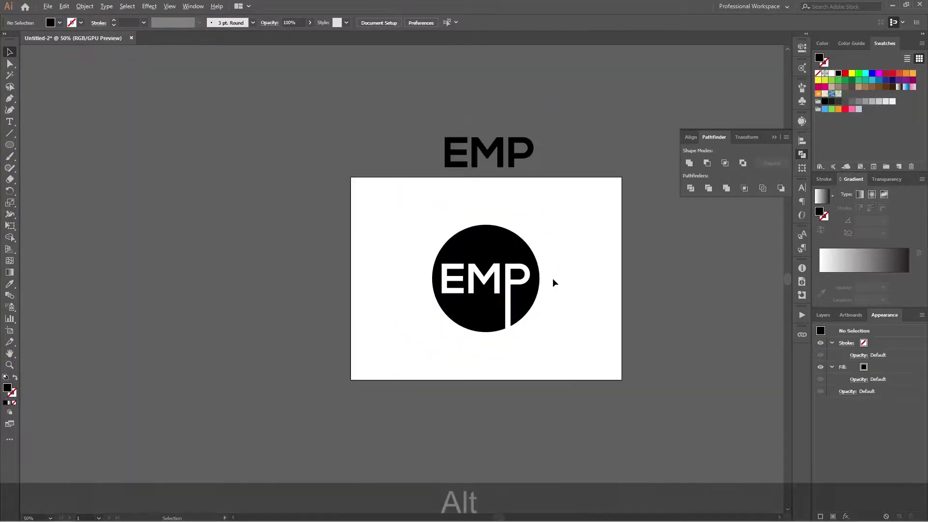
{"action": "left_click_drag", "start_coordinate": [530, 303], "coordinate": [413, 220]}
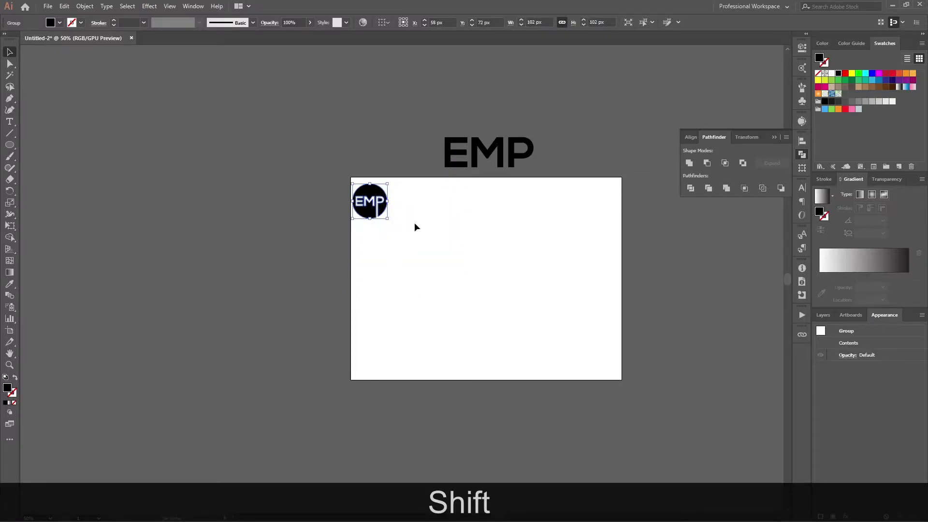
{"action": "key", "text": "ctrl+shift+KP_0"}
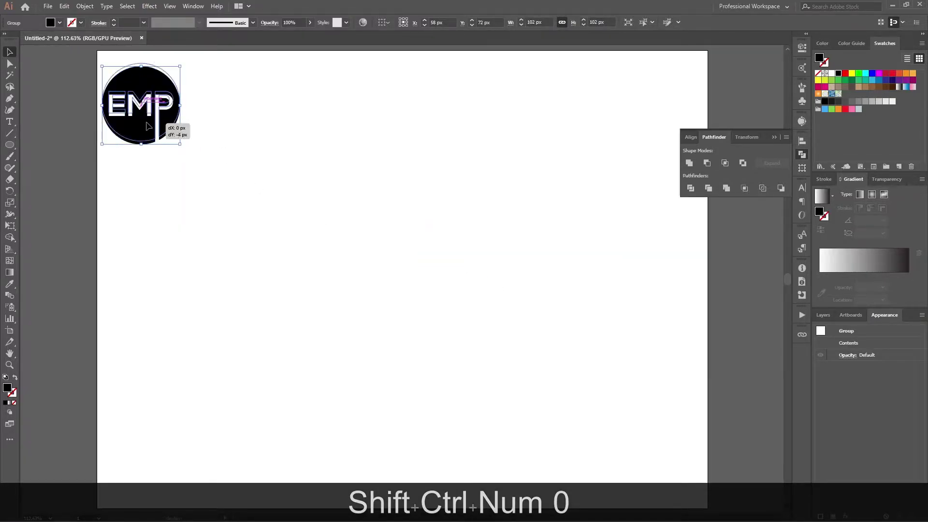
{"action": "left_click", "coordinate": [478, 173]}
Bring the outlined EMP letters from above the artboard onto it, placing them near its upper centre.
{"action": "scroll", "coordinate": [477, 173], "scroll_direction": "up", "scroll_amount": 3}
{"action": "left_click_drag", "start_coordinate": [379, 94], "coordinate": [381, 371]}
{"action": "key", "text": "alt+space"}
{"action": "left_click_drag", "start_coordinate": [434, 286], "coordinate": [431, 209]}
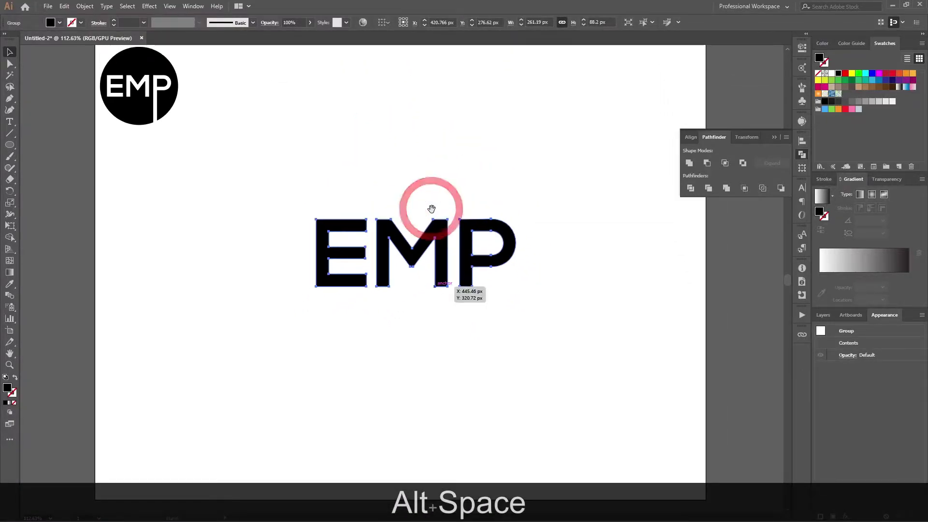
{"action": "left_click_drag", "start_coordinate": [441, 256], "coordinate": [452, 128]}
{"action": "left_click", "coordinate": [386, 270]}
Draw a black circle about 218 px in diameter below the EMP letters.
{"action": "key", "text": "l"}
{"action": "left_click_drag", "start_coordinate": [376, 304], "coordinate": [458, 364]}
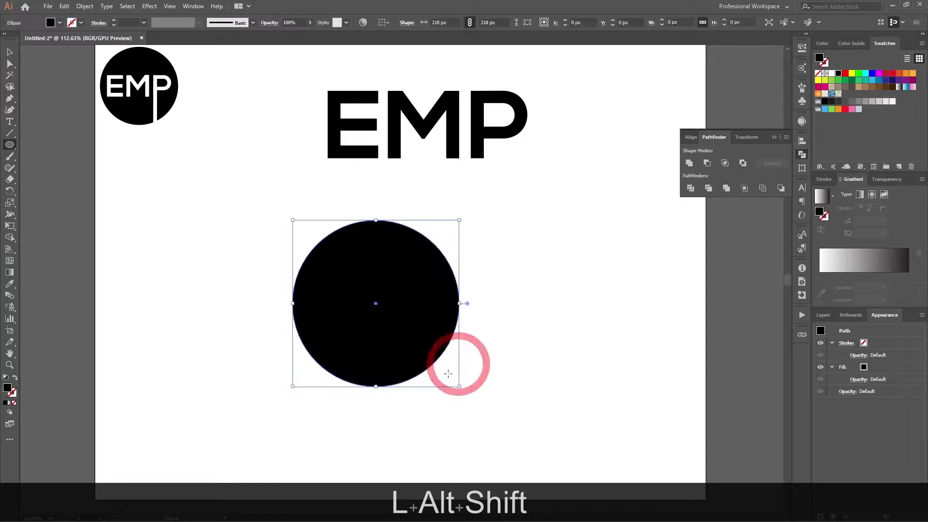
{"action": "key", "text": "v"}
{"action": "left_click_drag", "start_coordinate": [430, 321], "coordinate": [443, 323]}
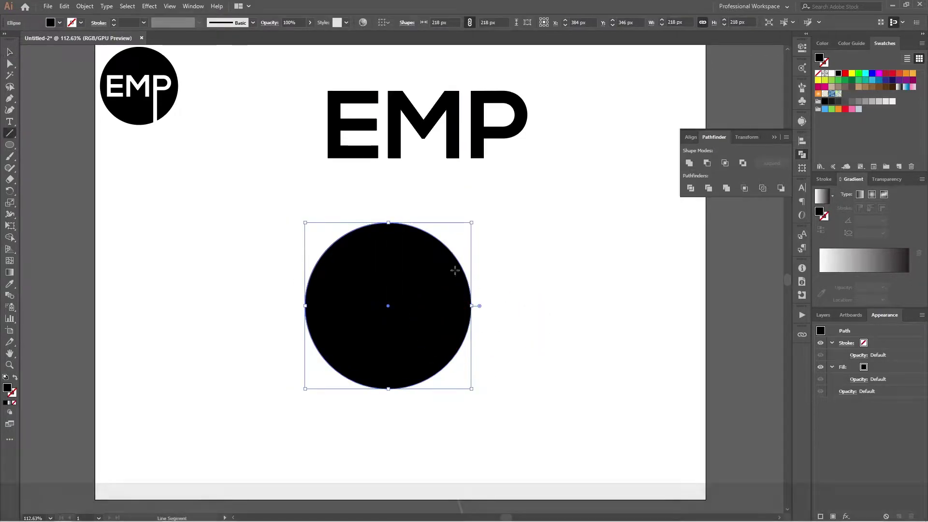
Draw a vertical line about 312 px long with a 0.5 pt black stroke and centre it on the circle.
{"action": "key", "text": "backslash"}
{"action": "left_click_drag", "start_coordinate": [388, 90], "coordinate": [390, 434]}
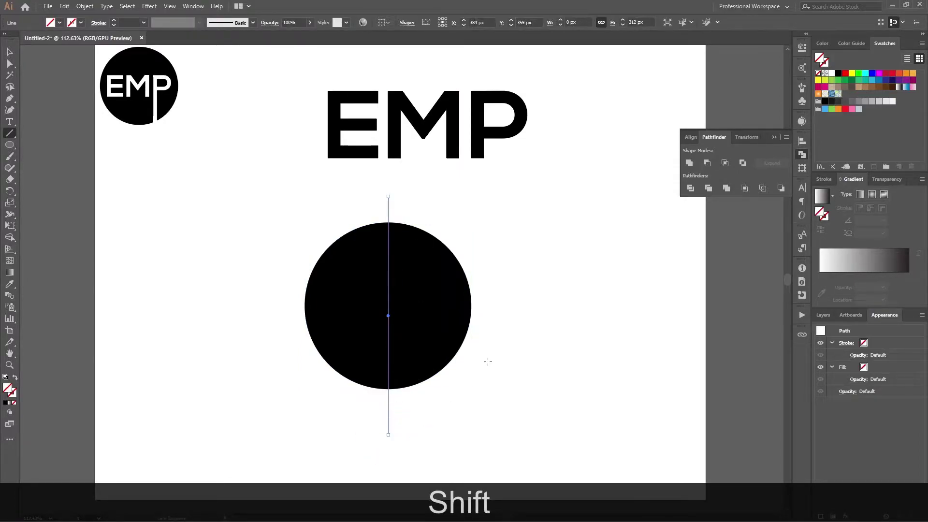
{"action": "key", "text": "shift+v"}
{"action": "left_click", "coordinate": [114, 23]}
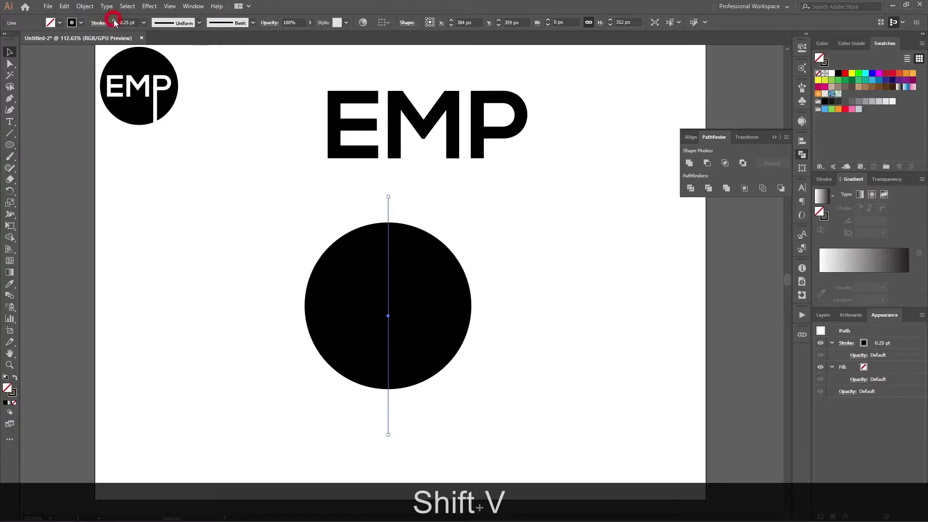
{"action": "key", "text": "v"}
{"action": "left_click", "coordinate": [490, 215]}
{"action": "left_click", "coordinate": [387, 198]}
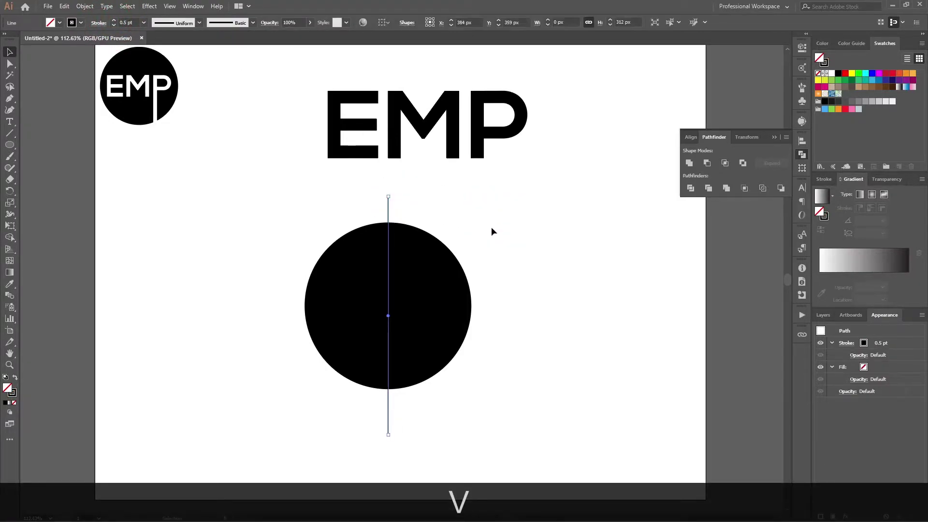
{"action": "left_click_drag", "start_coordinate": [388, 316], "coordinate": [389, 306]}
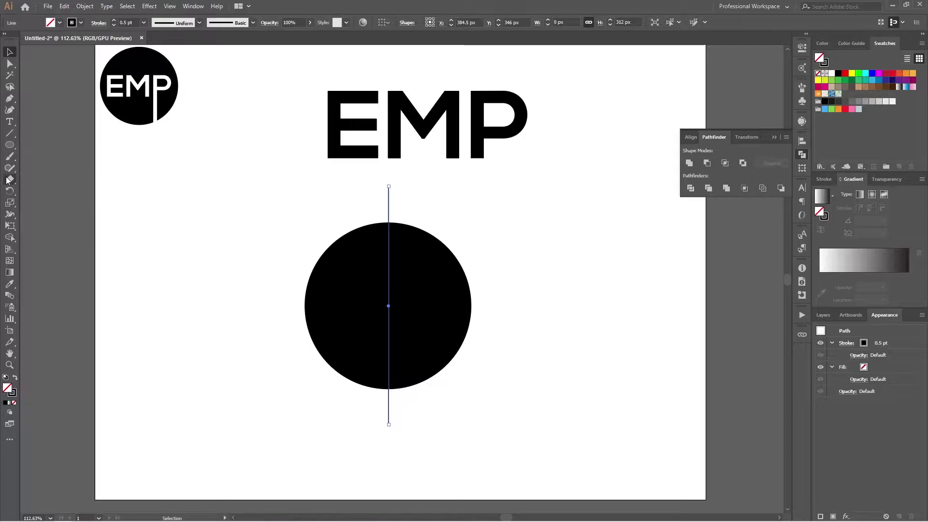
Make a copy of the line rotated 60° about the circle's centre and repeat the transformation once.
{"action": "key", "text": "r"}
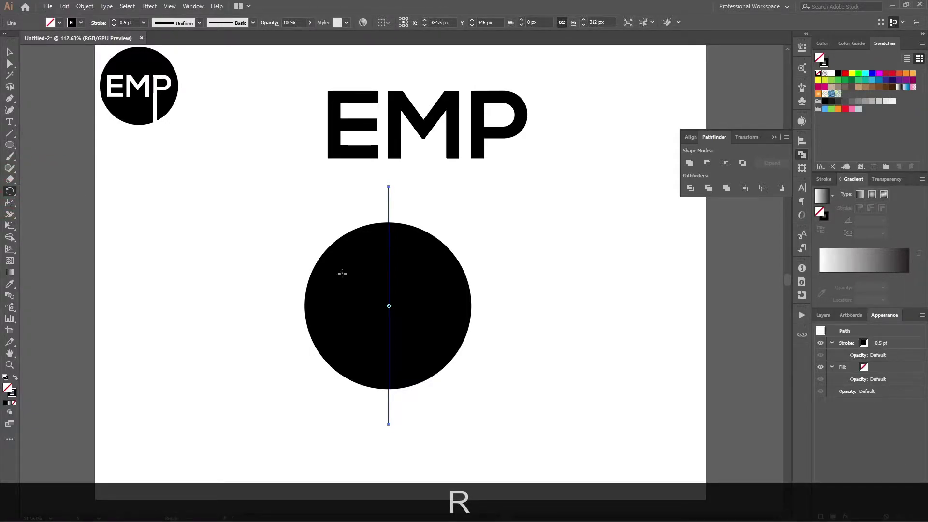
{"action": "left_click", "coordinate": [389, 307], "text": "alt"}
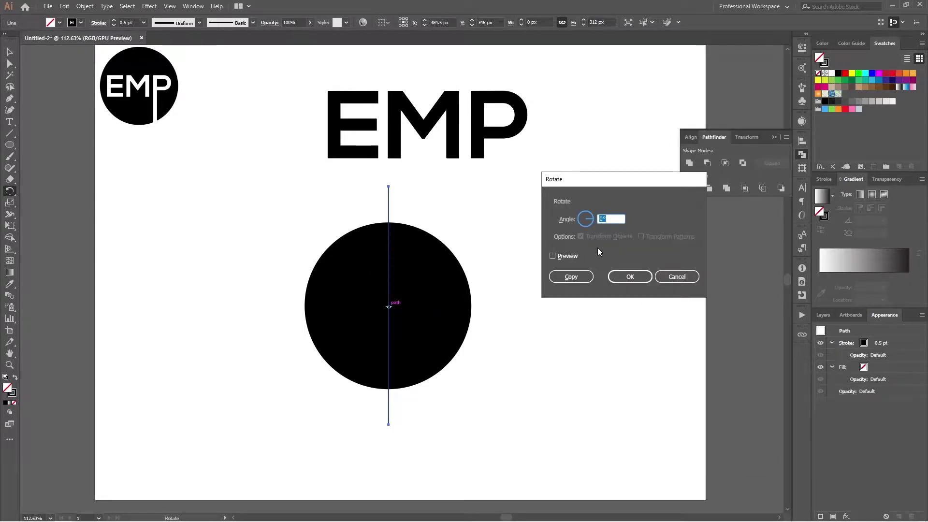
{"action": "type", "text": "60"}
{"action": "key", "text": "Tab"}
{"action": "left_click", "coordinate": [565, 256]}
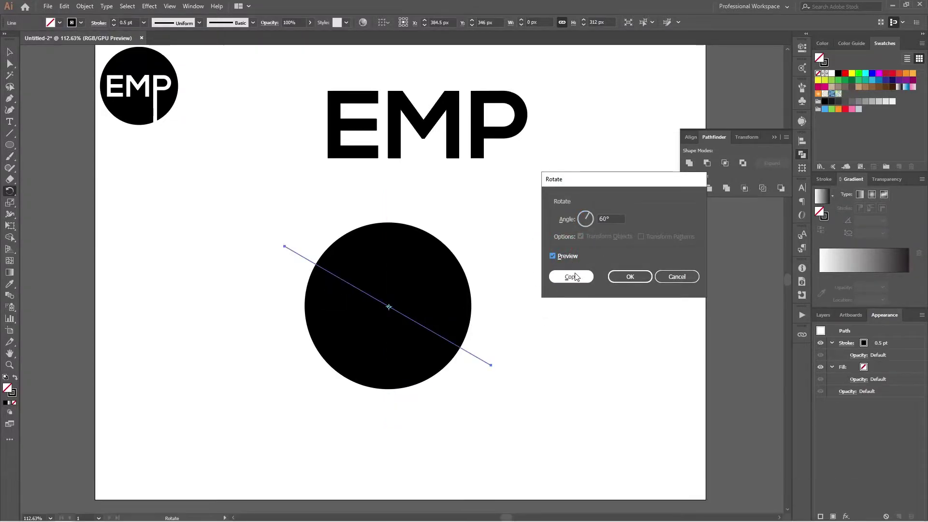
{"action": "left_click", "coordinate": [572, 277]}
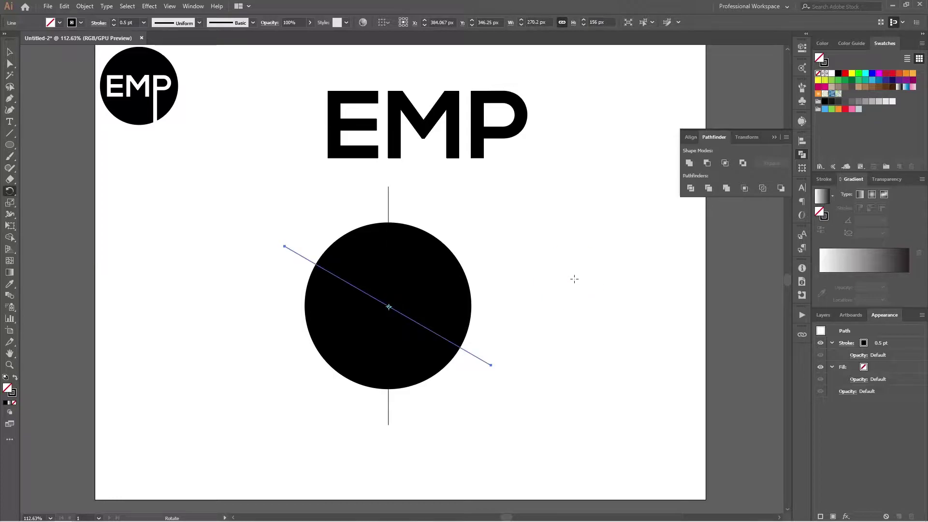
{"action": "key", "text": "ctrl+d"}
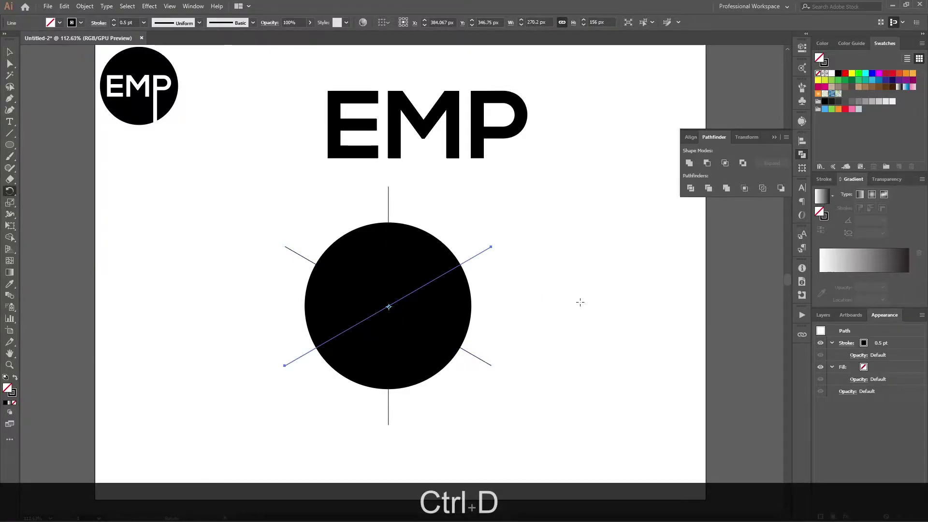
Divide the black circle along the three crossing lines into six wedges and ungroup the resulting pieces.
{"action": "key", "text": "v"}
{"action": "left_click", "coordinate": [580, 300]}
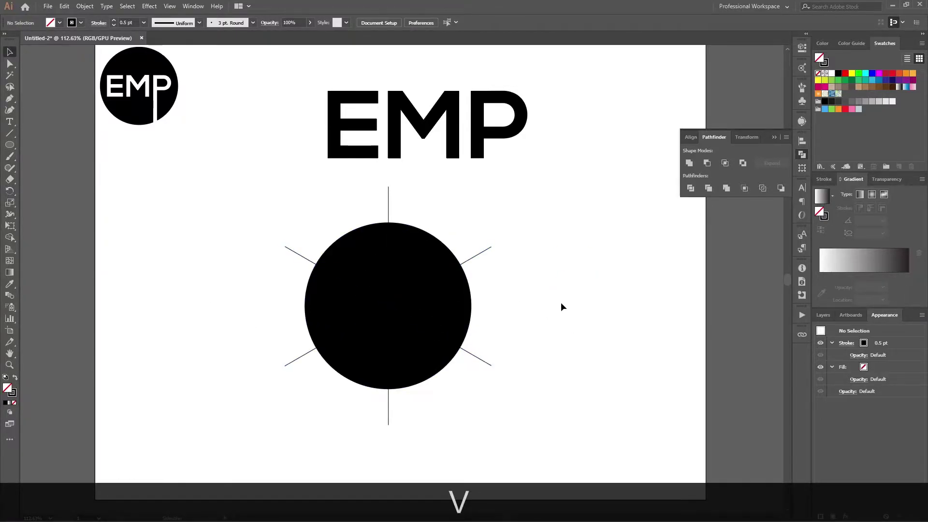
{"action": "left_click_drag", "start_coordinate": [427, 319], "coordinate": [425, 348]}
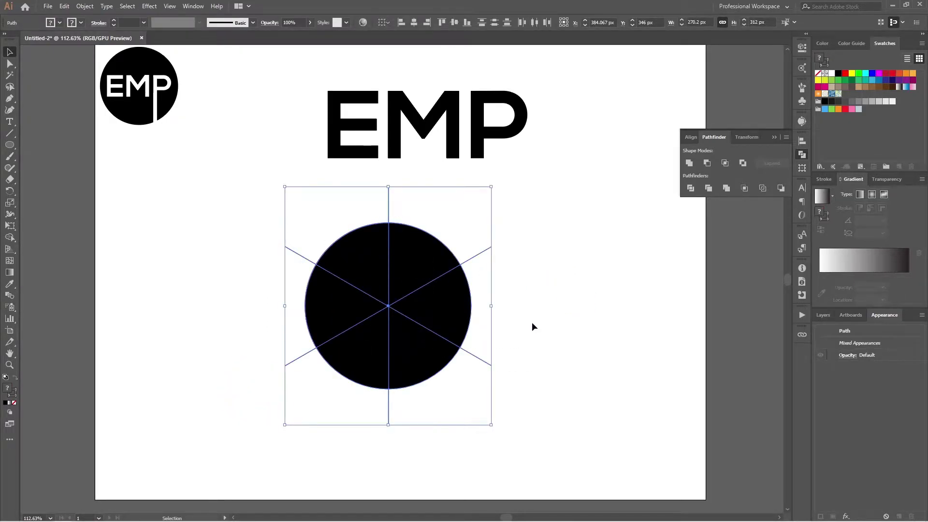
{"action": "left_click", "coordinate": [706, 163]}
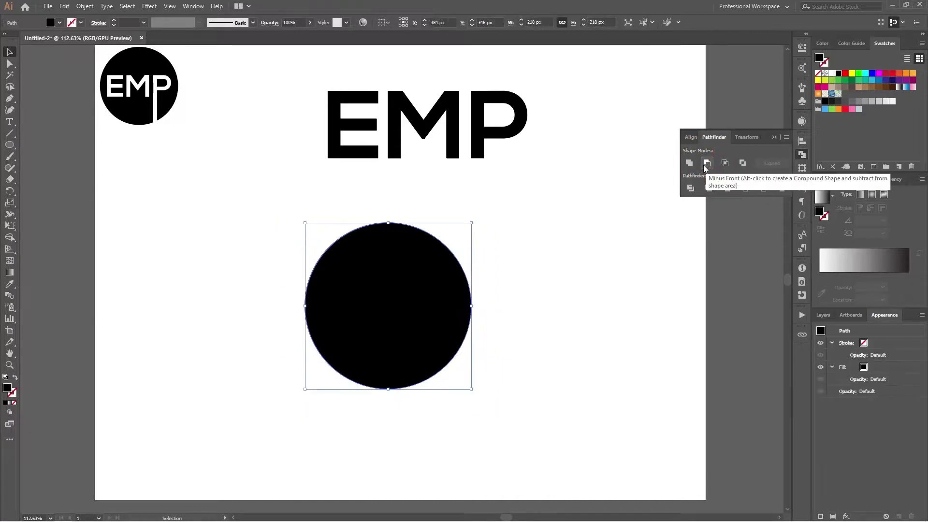
{"action": "key", "text": "ctrl+z"}
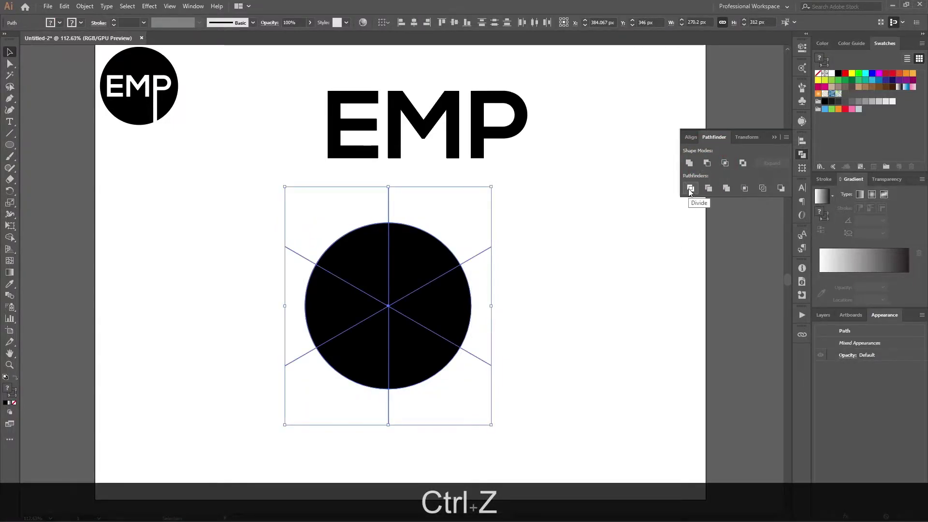
{"action": "left_click", "coordinate": [690, 188]}
{"action": "left_click", "coordinate": [588, 285]}
{"action": "left_click", "coordinate": [473, 311]}
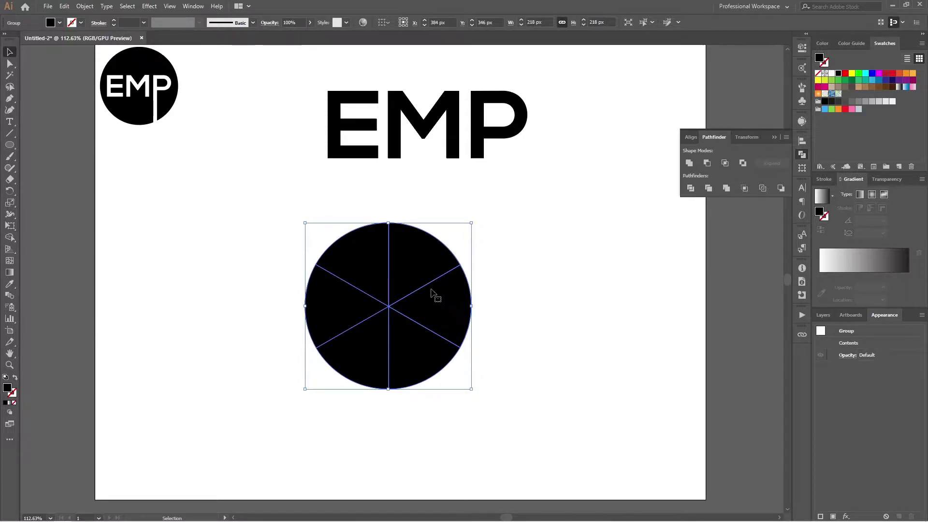
{"action": "right_click", "coordinate": [438, 290]}
{"action": "left_click", "coordinate": [464, 367]}
{"action": "left_click", "coordinate": [556, 333]}
Unite the two upper wedges into one sector and the two lower-right wedges into another.
{"action": "left_click", "coordinate": [358, 262]}
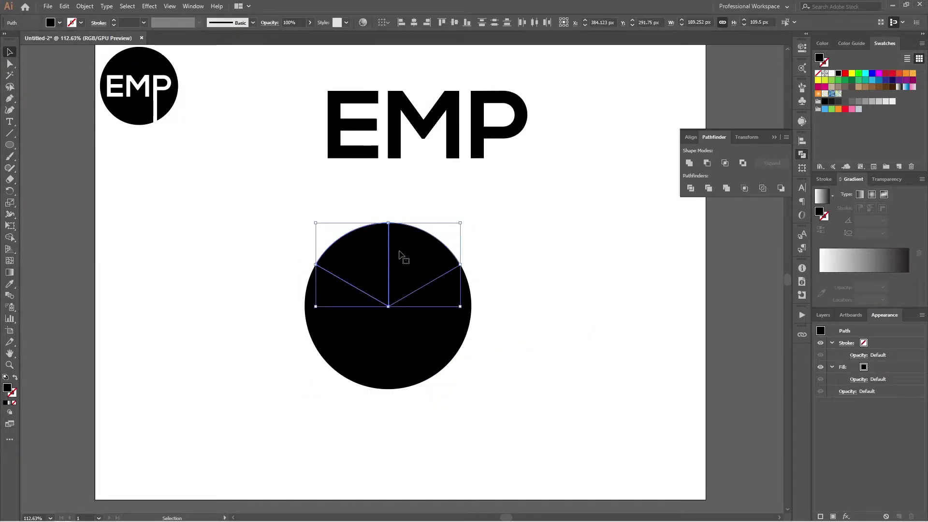
{"action": "left_click_drag", "start_coordinate": [520, 305], "coordinate": [448, 328]}
{"action": "left_click", "coordinate": [408, 358], "text": "shift"}
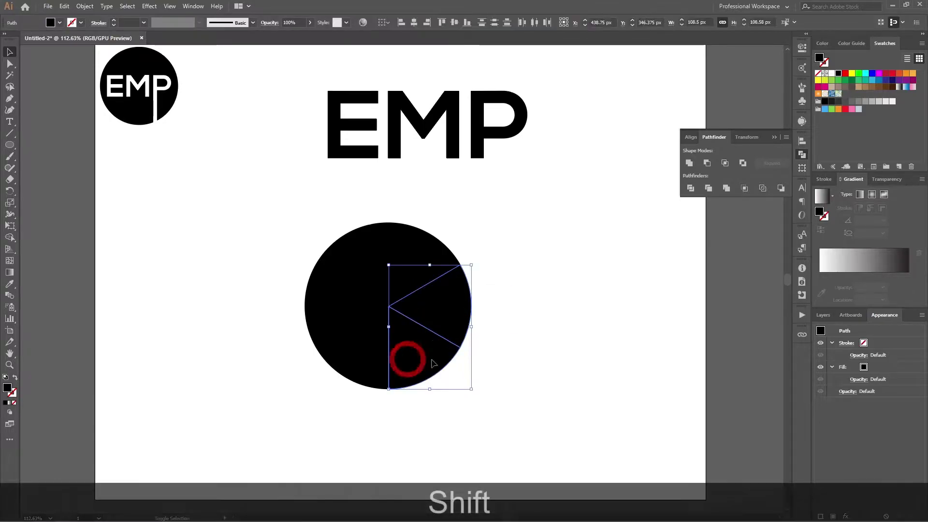
{"action": "left_click", "coordinate": [614, 329]}
Unite the two remaining lower-left wedges into a third sector of the circle.
{"action": "left_click_drag", "start_coordinate": [276, 303], "coordinate": [352, 388]}
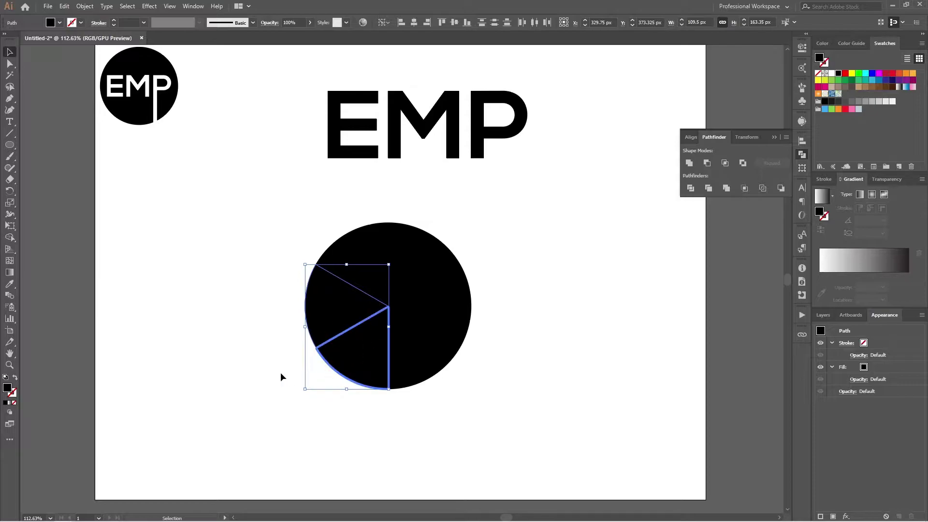
{"action": "left_click", "coordinate": [332, 318], "text": "shift"}
{"action": "left_click", "coordinate": [364, 352], "text": "shift"}
{"action": "left_click", "coordinate": [224, 332]}
{"action": "left_click", "coordinate": [321, 315], "text": "shift"}
{"action": "left_click", "coordinate": [362, 363], "text": "shift"}
{"action": "left_click", "coordinate": [690, 164]}
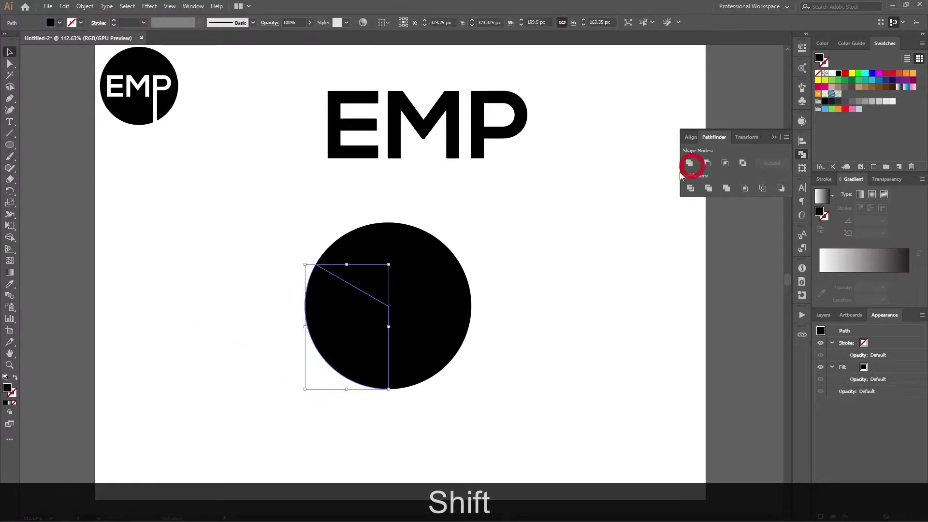
{"action": "left_click", "coordinate": [583, 310]}
{"action": "left_click", "coordinate": [348, 331]}
{"action": "left_click", "coordinate": [545, 279]}
Offset the paths of all three sectors by -5 px with mitred joins.
{"action": "left_click_drag", "start_coordinate": [537, 224], "coordinate": [272, 401]}
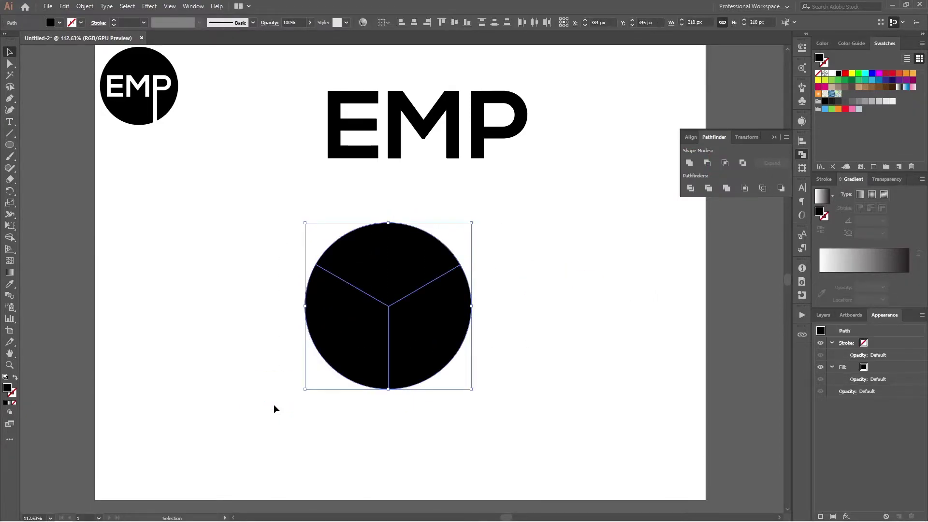
{"action": "key", "text": "ctrl+shift+Page_Up"}
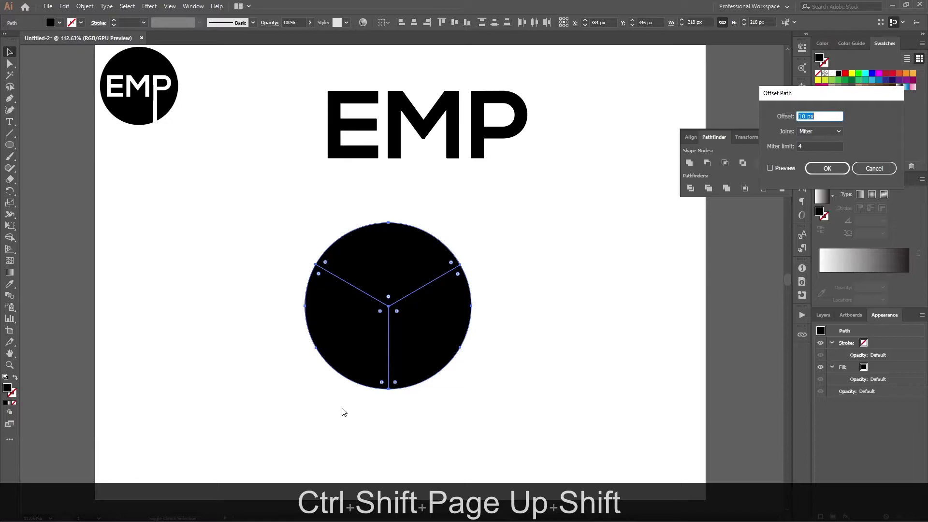
{"action": "left_click", "coordinate": [772, 169]}
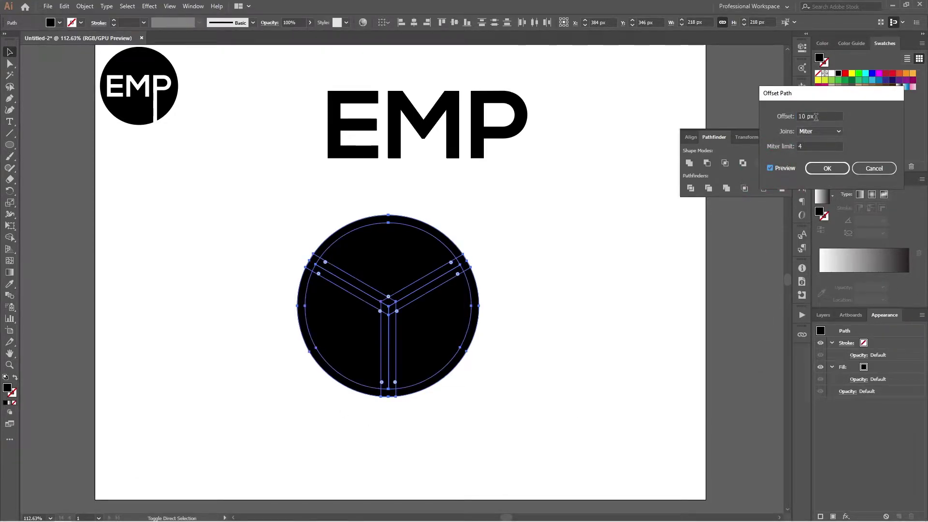
{"action": "scroll", "coordinate": [817, 117], "scroll_direction": "down", "scroll_amount": 15}
{"action": "scroll", "coordinate": [819, 120], "scroll_direction": "down", "scroll_amount": 1}
{"action": "scroll", "coordinate": [820, 120], "scroll_direction": "up", "scroll_amount": 1}
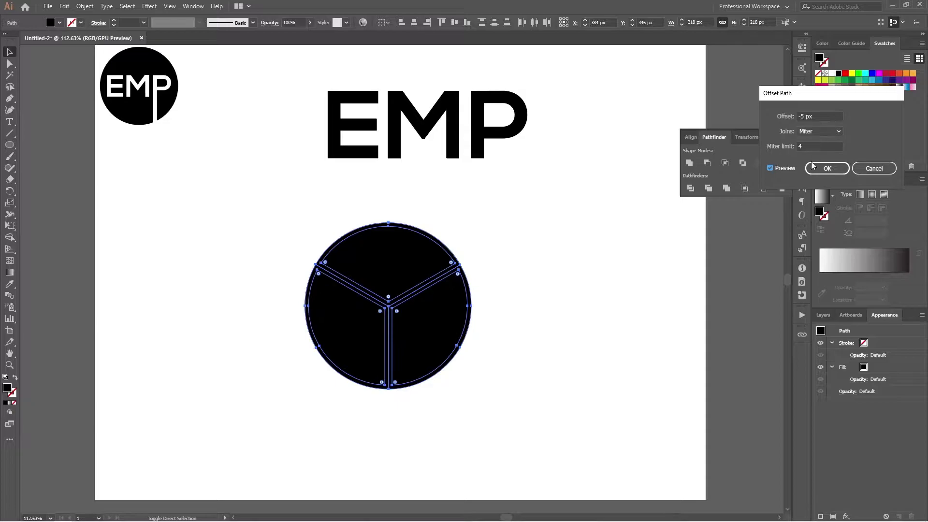
{"action": "left_click", "coordinate": [826, 168]}
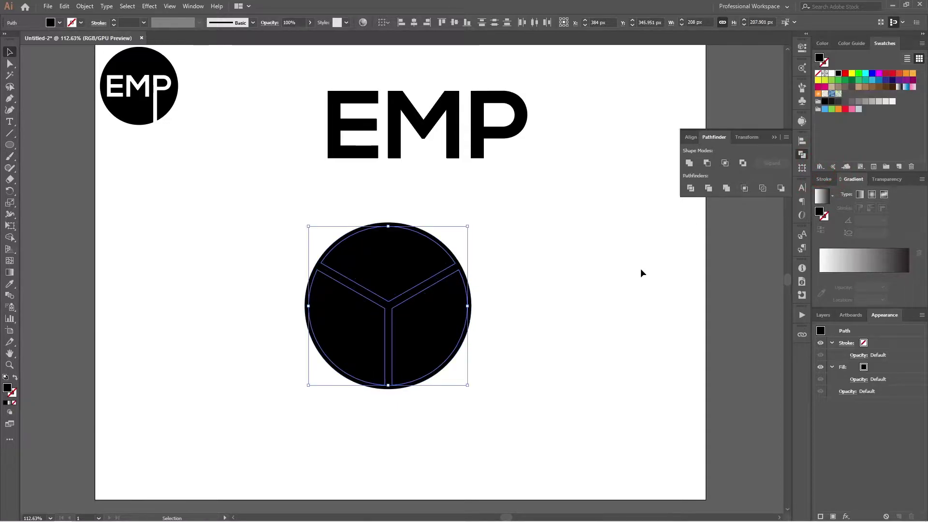
Move the inset sectors to the artboard's lower left and delete the three original sectors.
{"action": "left_click_drag", "start_coordinate": [451, 312], "coordinate": [242, 390]}
{"action": "left_click", "coordinate": [375, 341]}
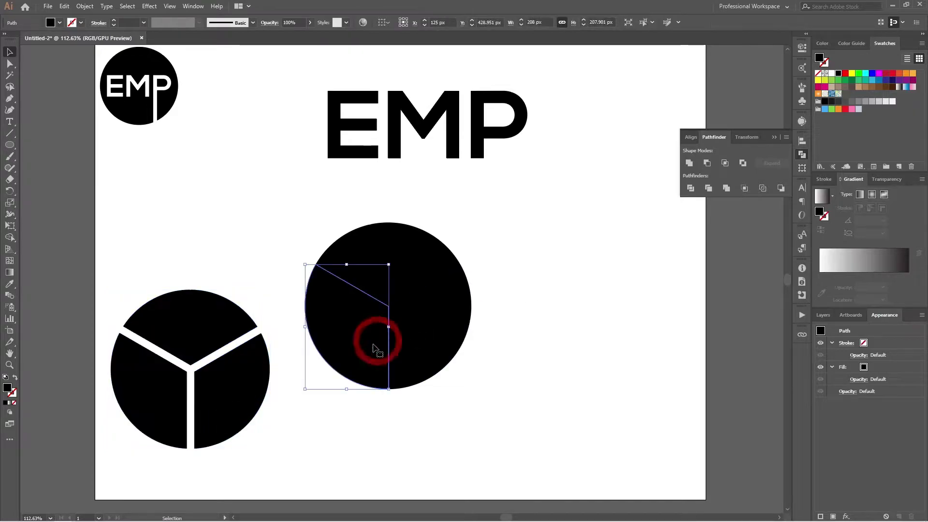
{"action": "key", "text": "Delete"}
{"action": "left_click", "coordinate": [425, 306]}
{"action": "key", "text": "Delete"}
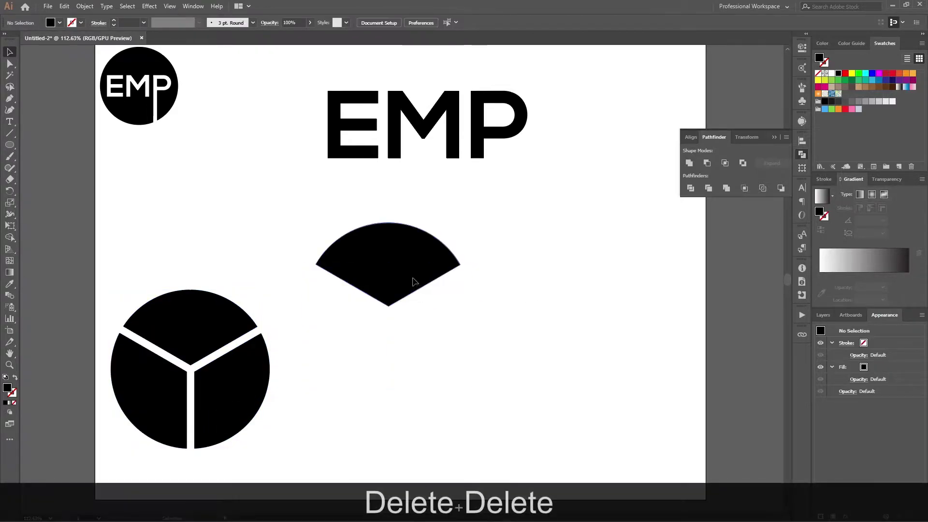
{"action": "left_click", "coordinate": [415, 280]}
{"action": "key", "text": "Delete"}
{"action": "left_click", "coordinate": [411, 312]}
Move the three inset sectors back beneath the EMP letters.
{"action": "left_click", "coordinate": [237, 389]}
{"action": "left_click_drag", "start_coordinate": [312, 302], "coordinate": [123, 427]}
{"action": "left_click_drag", "start_coordinate": [266, 375], "coordinate": [462, 331]}
{"action": "left_click", "coordinate": [561, 261]}
Ungroup the large EMP lettering so each letter can be selected on its own.
{"action": "left_click", "coordinate": [399, 149]}
{"action": "key", "text": "alt"}
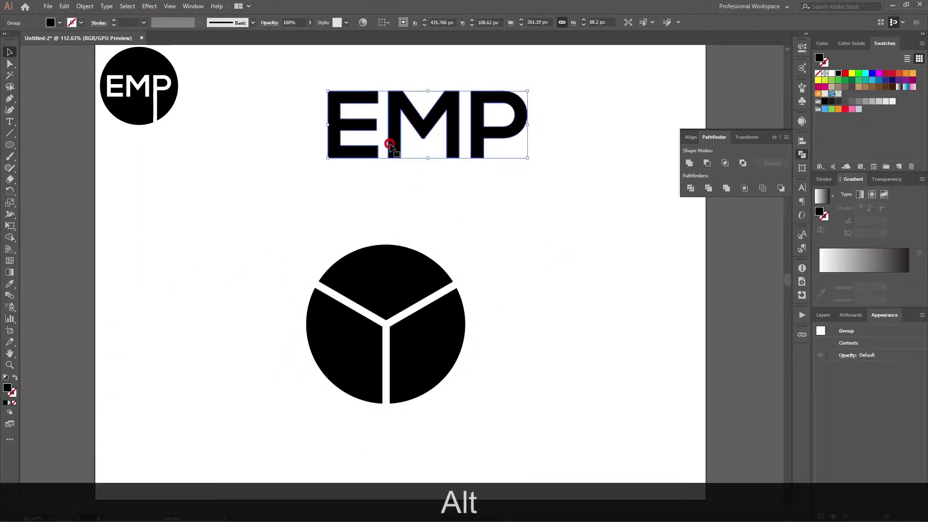
{"action": "right_click", "coordinate": [392, 147]}
{"action": "left_click", "coordinate": [421, 228]}
{"action": "left_click", "coordinate": [538, 213]}
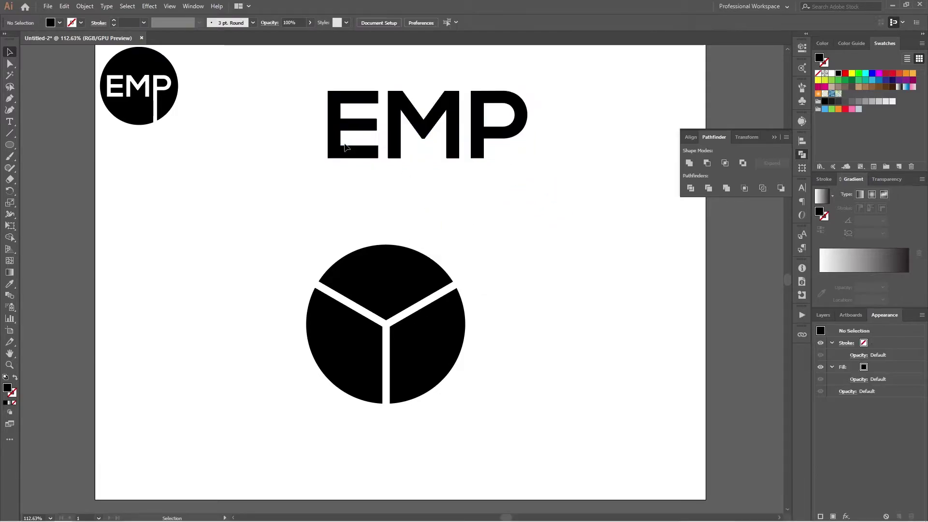
{"action": "left_click", "coordinate": [371, 160]}
{"action": "left_click", "coordinate": [517, 140]}
Fill the large E, M and P with red and bring them to the front.
{"action": "left_click_drag", "start_coordinate": [563, 84], "coordinate": [213, 215]}
{"action": "left_click", "coordinate": [847, 74]}
{"action": "key", "text": "ctrl+shift+bracketright"}
{"action": "key", "text": "ctrl+shift+bracketright"}
{"action": "key", "text": "ctrl+shift+bracketright"}
{"action": "left_click", "coordinate": [565, 240]}
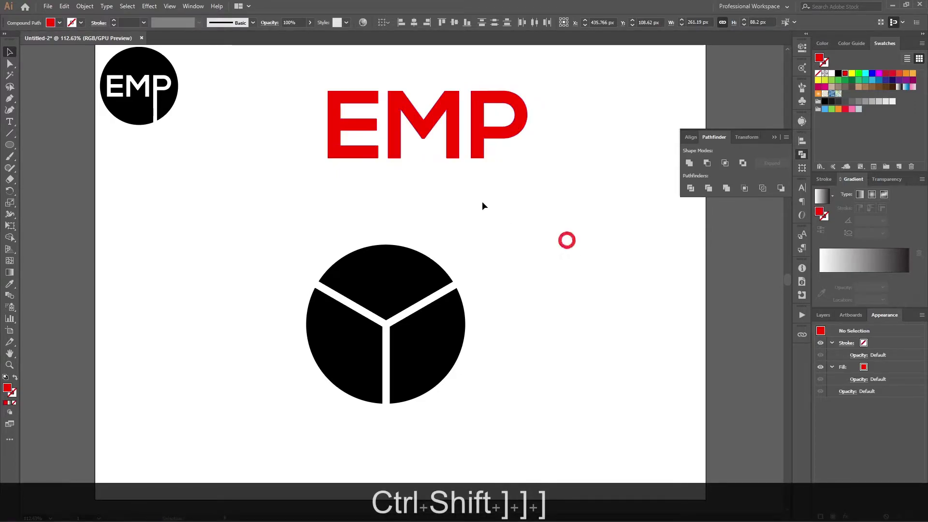
{"action": "left_click", "coordinate": [478, 152]}
{"action": "left_click", "coordinate": [524, 189]}
{"action": "left_click_drag", "start_coordinate": [476, 102], "coordinate": [290, 161]}
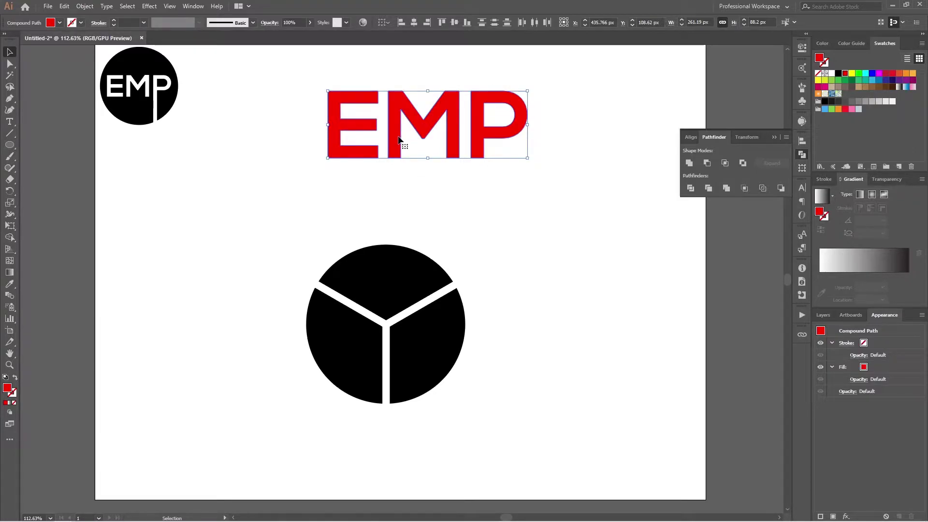
{"action": "left_click", "coordinate": [405, 198]}
Try to centre the full-size E horizontally and vertically on the upper sector.
{"action": "left_click", "coordinate": [431, 242]}
{"action": "left_click", "coordinate": [396, 279], "text": "shift"}
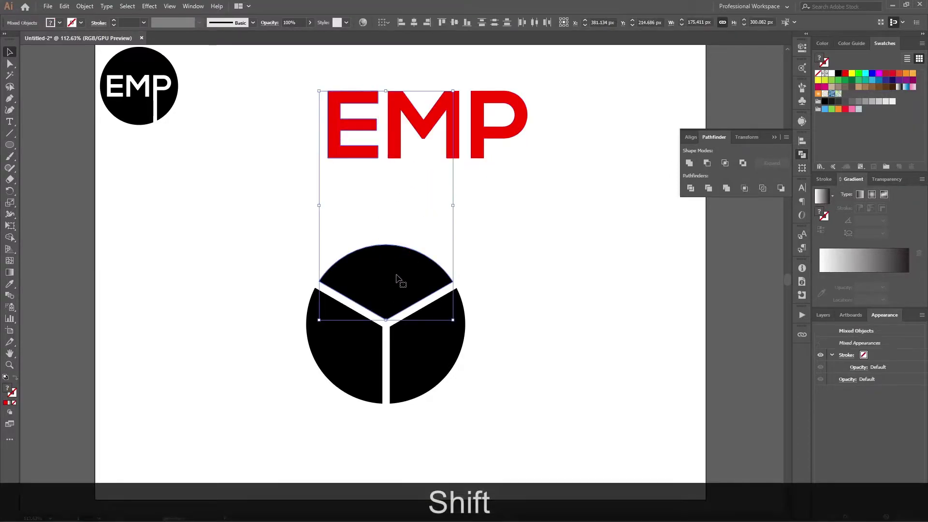
{"action": "left_click", "coordinate": [414, 22]}
{"action": "left_click", "coordinate": [454, 22]}
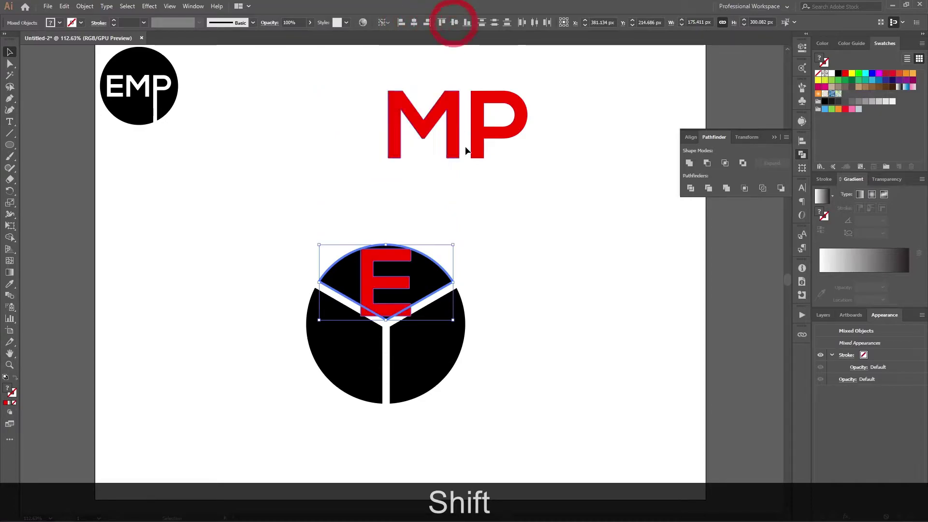
{"action": "key", "text": "ctrl+z"}
{"action": "key", "text": "ctrl+z"}
Scale the three red letters down proportionally to about 172 px wide in total.
{"action": "left_click", "coordinate": [569, 99]}
{"action": "left_click_drag", "start_coordinate": [329, 196], "coordinate": [330, 196]}
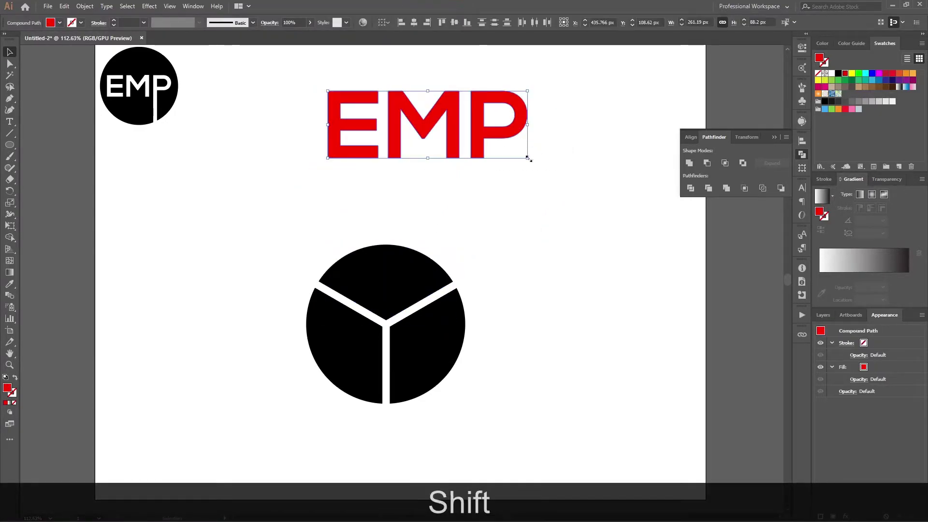
{"action": "left_click_drag", "start_coordinate": [529, 161], "coordinate": [459, 135]}
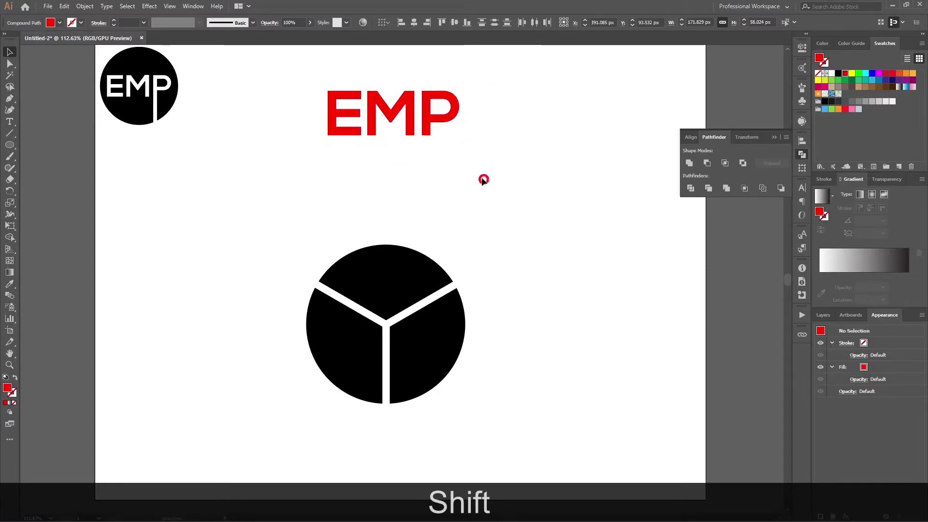
{"action": "left_click", "coordinate": [483, 178]}
Try to move the M by hand onto the lower-left sector.
{"action": "left_click_drag", "start_coordinate": [370, 123], "coordinate": [336, 364]}
{"action": "key", "text": "ctrl+z"}
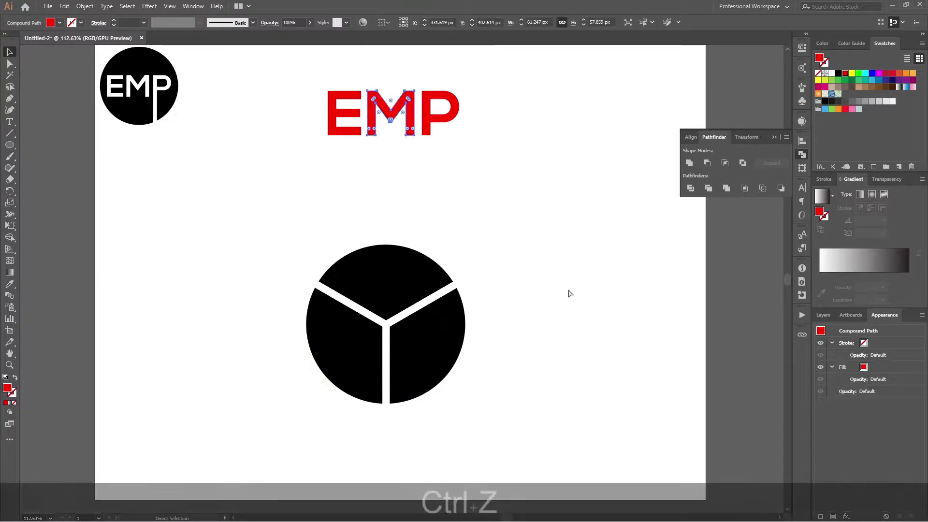
{"action": "left_click", "coordinate": [350, 134]}
{"action": "left_click", "coordinate": [384, 295], "text": "shift"}
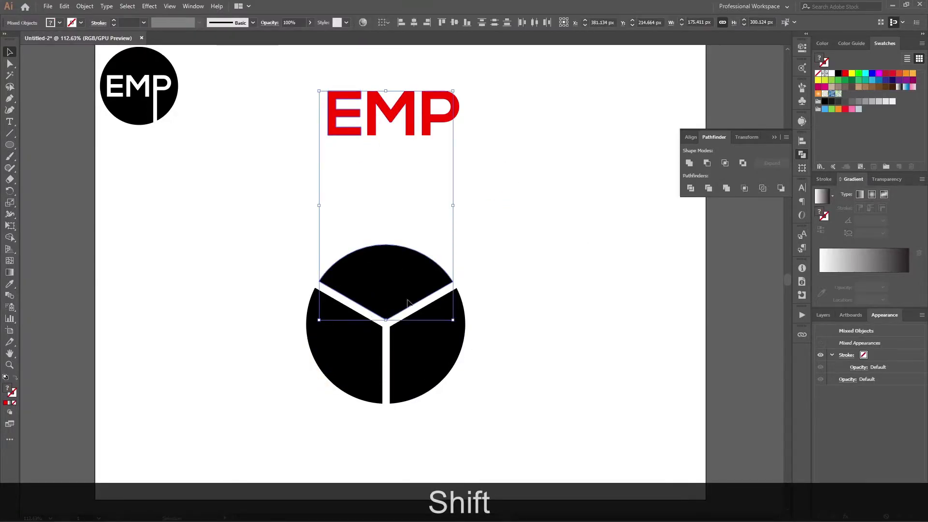
{"action": "left_click", "coordinate": [581, 242]}
Centre the red E horizontally and vertically on the upper sector.
{"action": "left_click", "coordinate": [355, 135]}
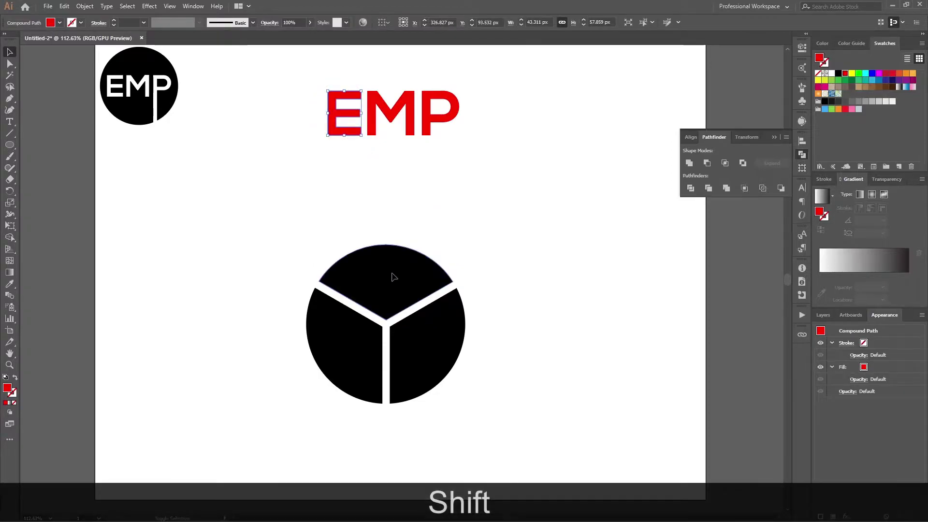
{"action": "left_click", "coordinate": [394, 276], "text": "shift"}
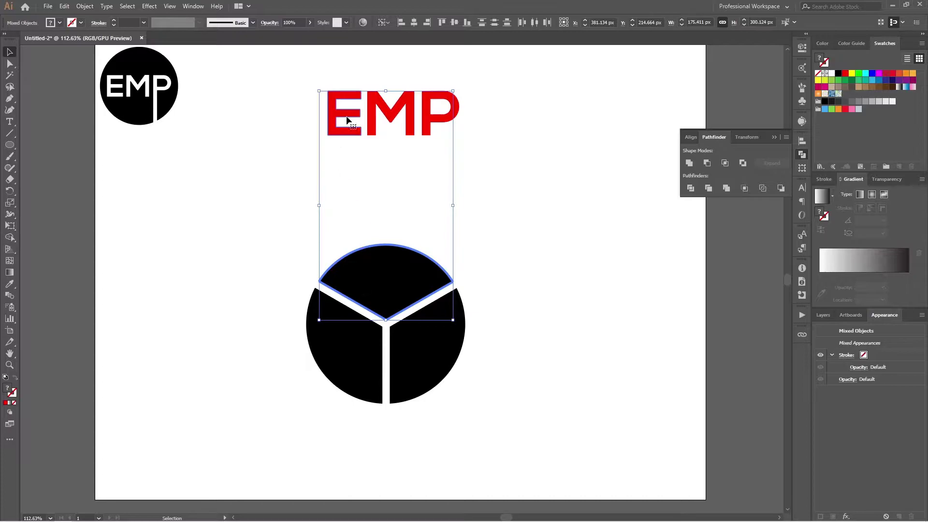
{"action": "left_click", "coordinate": [414, 23]}
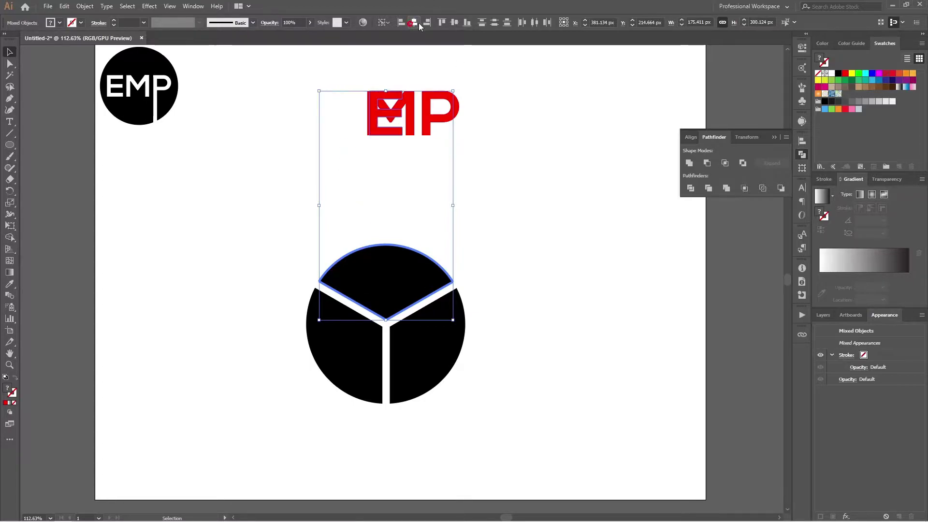
{"action": "left_click", "coordinate": [456, 23]}
{"action": "left_click", "coordinate": [498, 264]}
Centre the red M horizontally and vertically on the lower-left sector.
{"action": "left_click", "coordinate": [411, 137]}
{"action": "left_click", "coordinate": [355, 372], "text": "shift"}
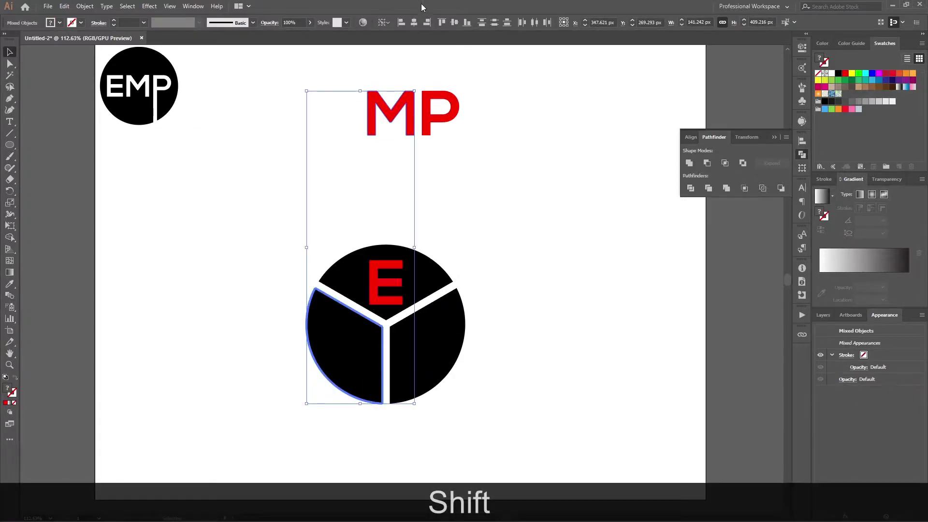
{"action": "left_click", "coordinate": [415, 24]}
{"action": "left_click", "coordinate": [455, 23]}
{"action": "left_click", "coordinate": [526, 224]}
Centre the red P horizontally and vertically on the lower-right sector.
{"action": "left_click", "coordinate": [451, 327]}
{"action": "left_click", "coordinate": [430, 124], "text": "shift"}
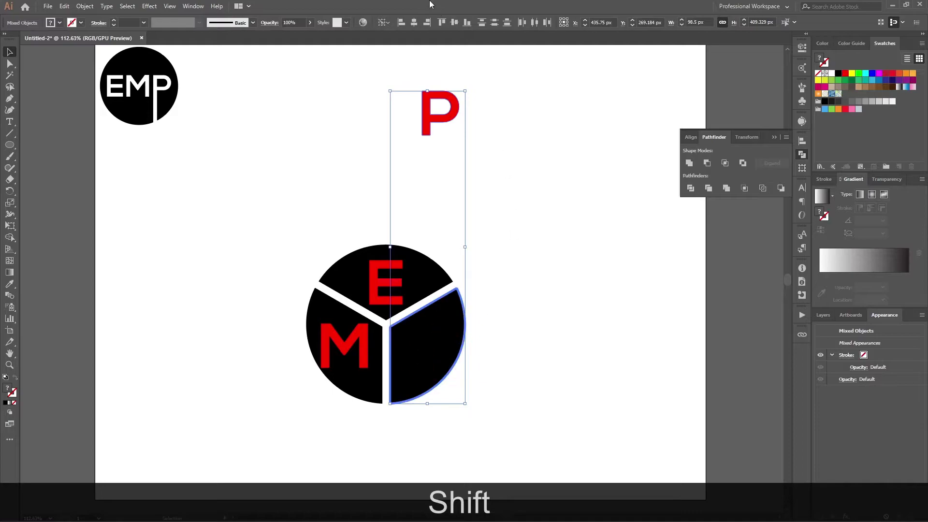
{"action": "left_click", "coordinate": [414, 24]}
{"action": "left_click", "coordinate": [455, 24]}
{"action": "left_click", "coordinate": [510, 196]}
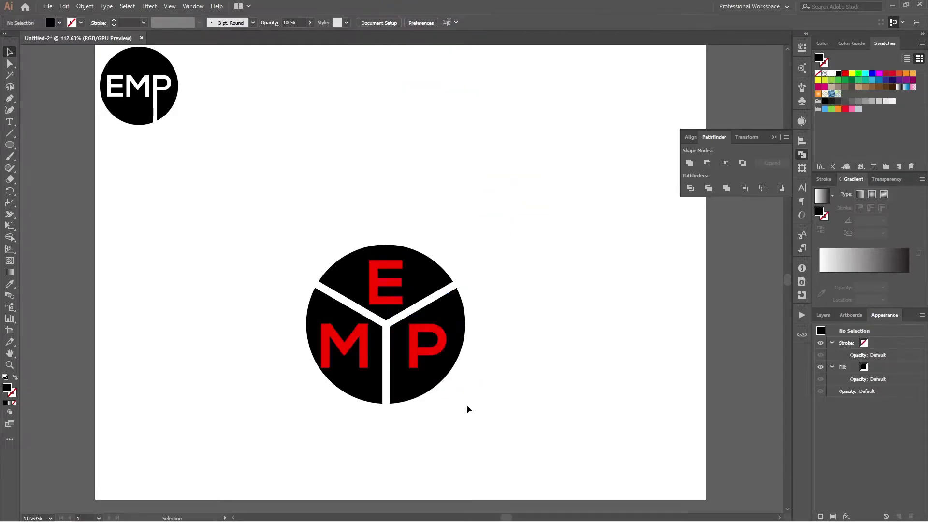
Try to subtract all three letters from the sectors at once with Minus Front.
{"action": "left_click_drag", "start_coordinate": [514, 217], "coordinate": [248, 450]}
{"action": "left_click", "coordinate": [706, 163]}
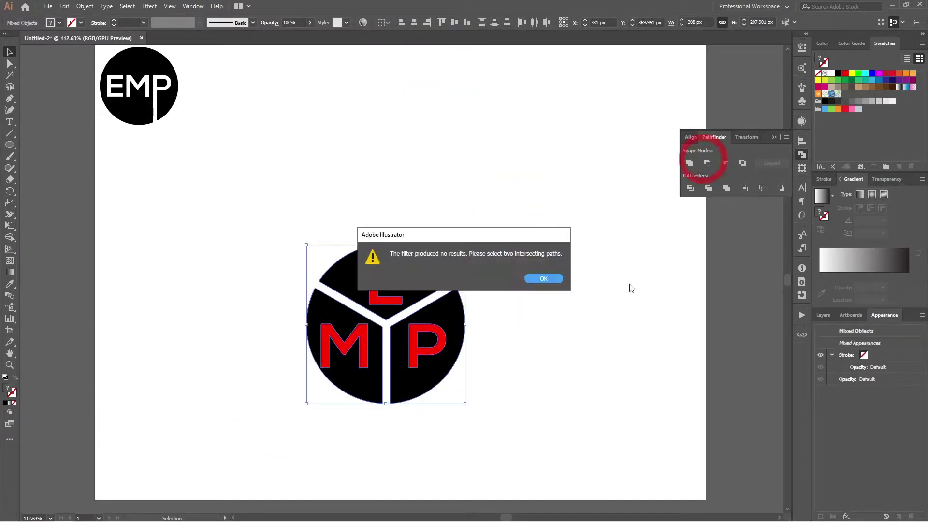
{"action": "left_click", "coordinate": [556, 280]}
Cut the E out of the upper sector and the P out of the lower-right sector with Minus Front.
{"action": "left_click", "coordinate": [445, 259]}
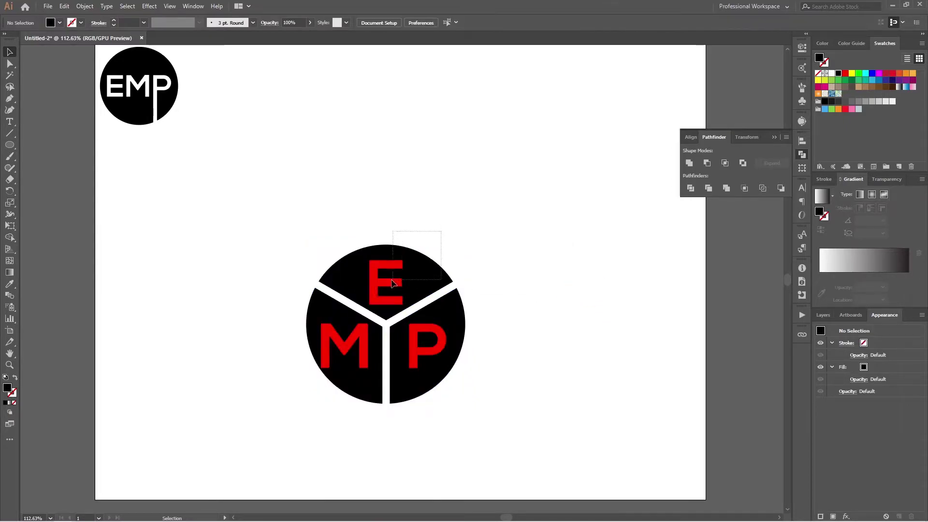
{"action": "left_click_drag", "start_coordinate": [393, 283], "coordinate": [389, 285]}
{"action": "left_click", "coordinate": [706, 163]}
{"action": "left_click", "coordinate": [545, 309]}
{"action": "left_click_drag", "start_coordinate": [487, 353], "coordinate": [411, 386]}
{"action": "left_click", "coordinate": [706, 163]}
{"action": "left_click", "coordinate": [531, 334]}
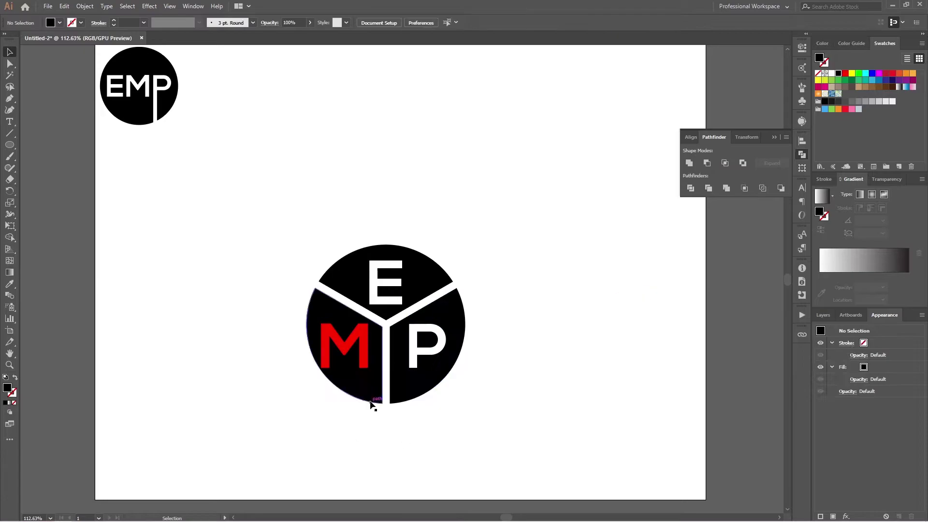
Cut the red M out of the lower-left sector with Minus Front and store the grouped logo, scaled down, beneath the first logo.
{"action": "left_click_drag", "start_coordinate": [320, 369], "coordinate": [323, 366]}
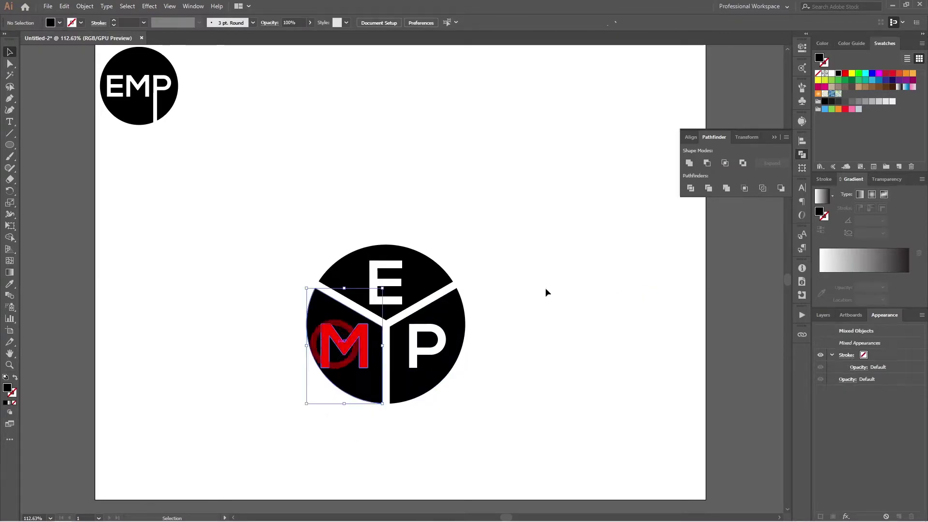
{"action": "left_click", "coordinate": [707, 163]}
{"action": "left_click_drag", "start_coordinate": [530, 234], "coordinate": [244, 473]}
{"action": "left_click_drag", "start_coordinate": [413, 391], "coordinate": [159, 179]}
{"action": "key", "text": "ctrl+g"}
{"action": "left_click", "coordinate": [234, 201]}
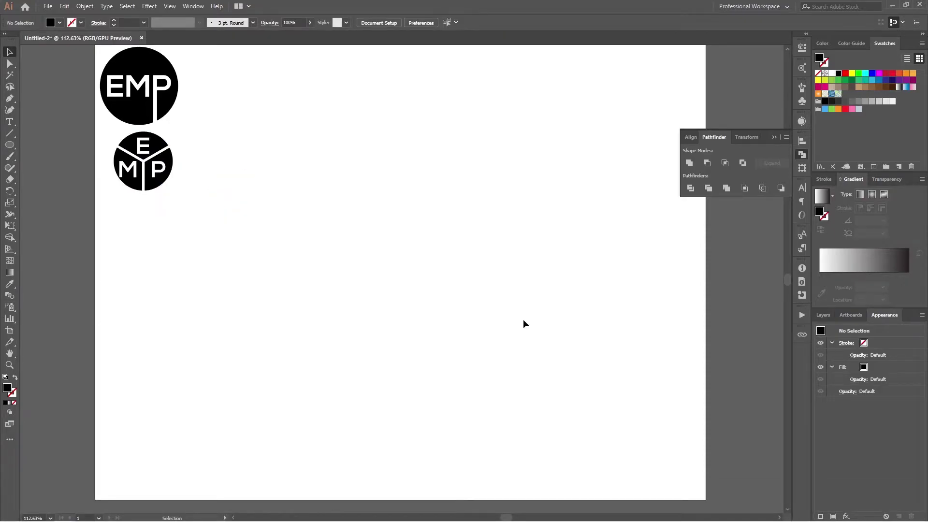
Draw a black square about 161 px wide and place a copy about 20 px to the right and 19 px lower.
{"action": "key", "text": "m"}
{"action": "left_click_drag", "start_coordinate": [344, 210], "coordinate": [466, 332]}
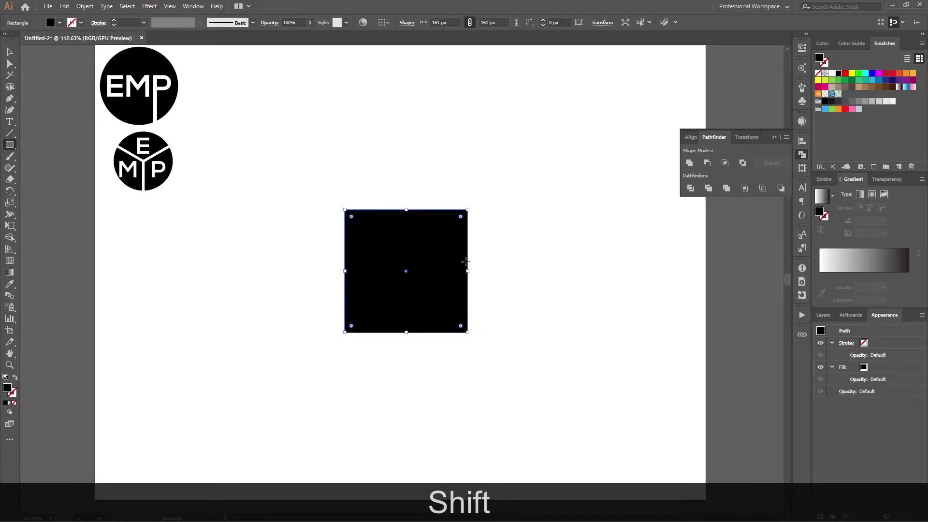
{"action": "key", "text": "v"}
{"action": "left_click", "coordinate": [445, 283]}
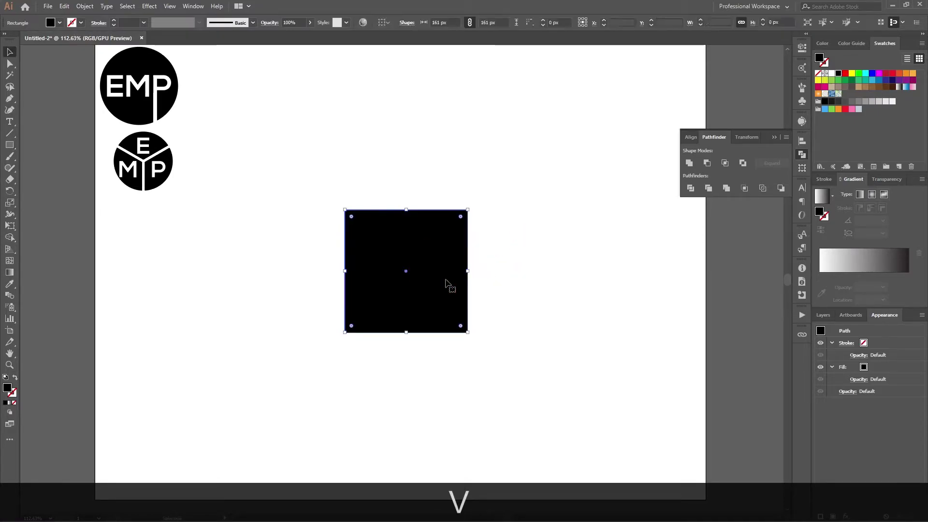
{"action": "left_click_drag", "start_coordinate": [429, 285], "coordinate": [444, 297]}
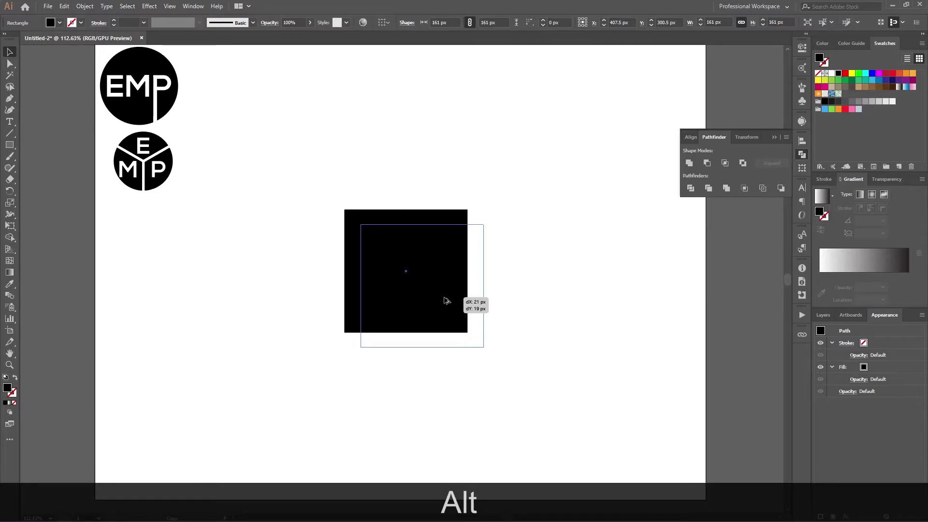
{"action": "left_click_drag", "start_coordinate": [444, 298], "coordinate": [443, 297]}
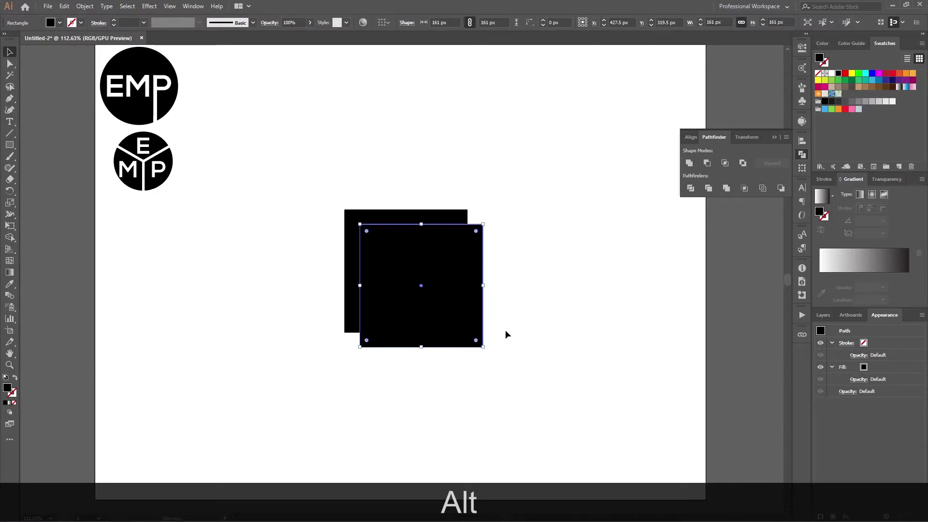
Create an offset path of 7 px with miter joins around the front square.
{"action": "key", "text": "ctrl+shift+Page_Up"}
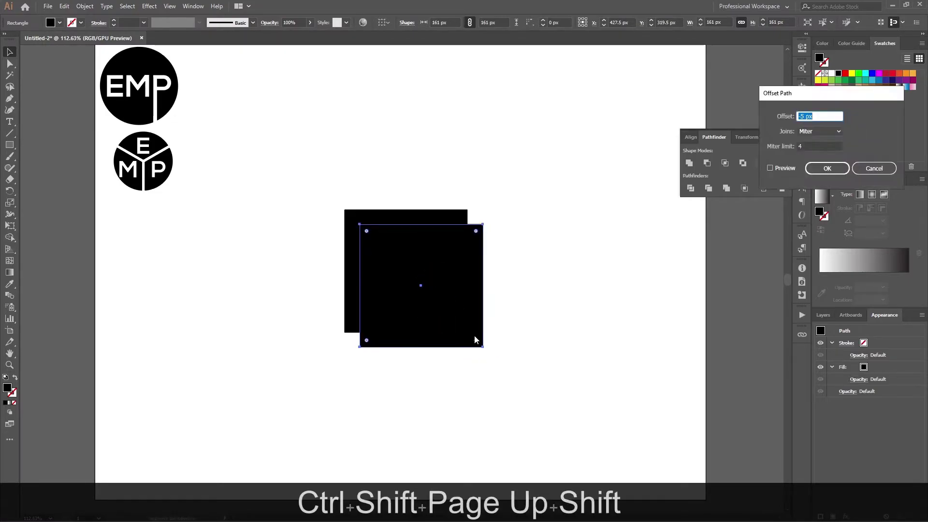
{"action": "left_click", "coordinate": [780, 167]}
{"action": "key", "text": "Up"}
{"action": "key", "text": "Up"}
{"action": "key", "text": "Up"}
{"action": "key", "text": "Up"}
{"action": "key", "text": "Up"}
{"action": "key", "text": "Up"}
{"action": "key", "text": "Up"}
{"action": "key", "text": "Up"}
{"action": "key", "text": "Up"}
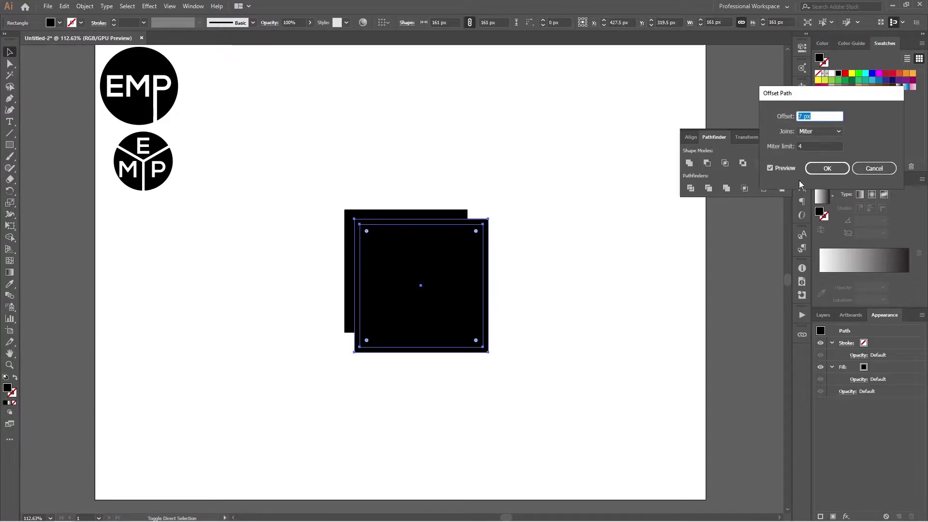
{"action": "left_click", "coordinate": [827, 168]}
Subtract the enlarged offset square from the rear square with Minus Front, leaving an L-shaped strip.
{"action": "left_click", "coordinate": [461, 214], "text": "shift"}
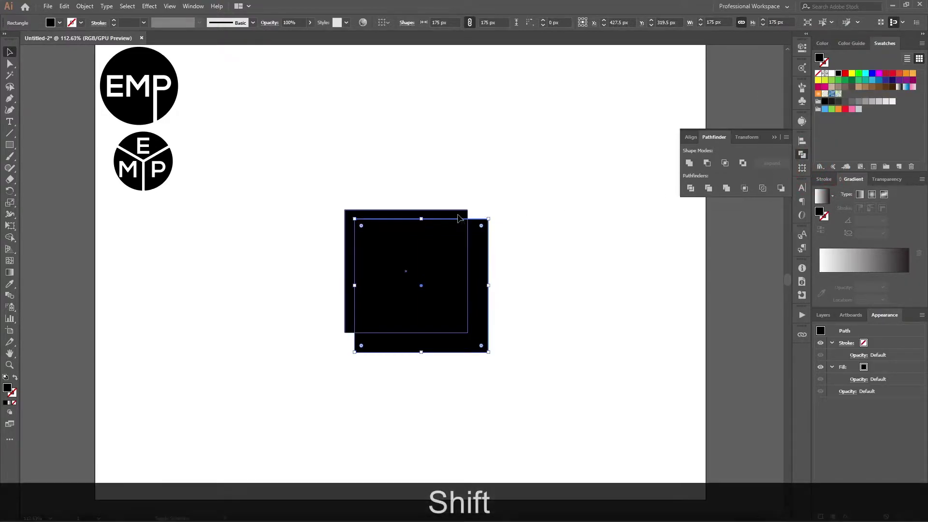
{"action": "left_click", "coordinate": [707, 164]}
{"action": "left_click", "coordinate": [590, 232]}
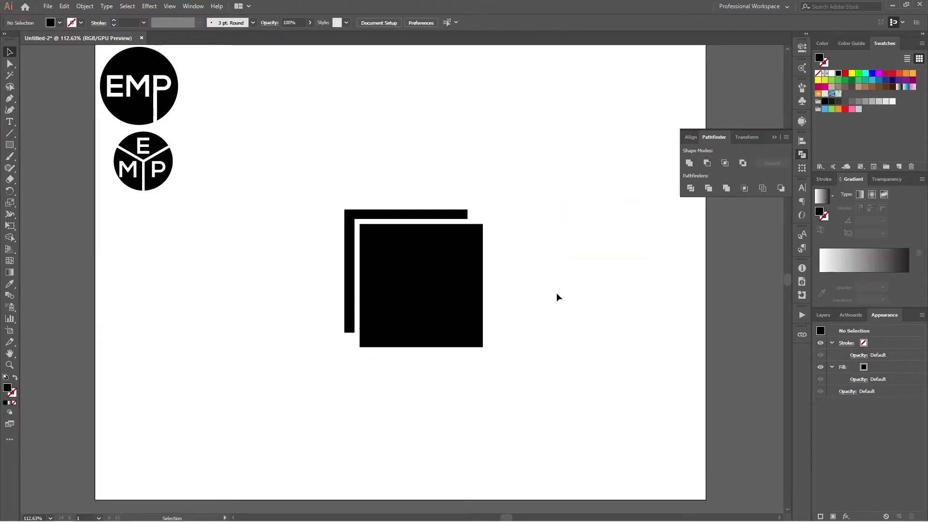
Copy the EMP lettering from above the artboard, colour it red and scale it to about 75 px wide over the front square.
{"action": "scroll", "coordinate": [519, 271], "scroll_direction": "up", "scroll_amount": 3}
{"action": "left_click", "coordinate": [440, 135]}
{"action": "left_click_drag", "start_coordinate": [440, 135], "coordinate": [563, 300]}
{"action": "left_click", "coordinate": [844, 74]}
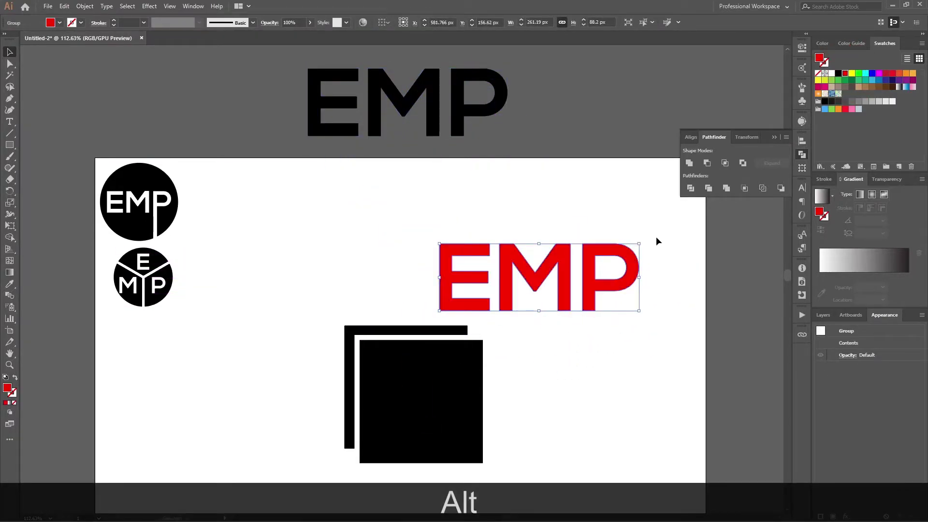
{"action": "left_click_drag", "start_coordinate": [639, 244], "coordinate": [416, 389]}
{"action": "left_click", "coordinate": [544, 387]}
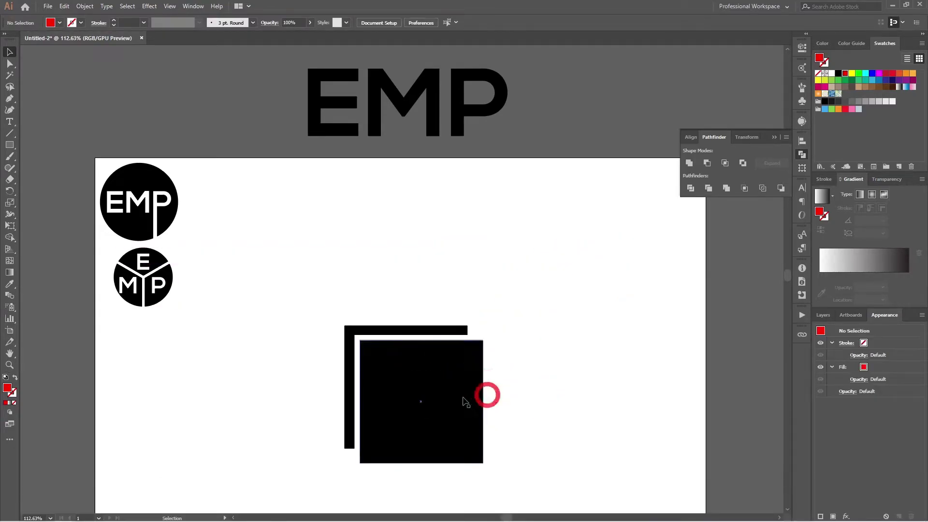
Send the front square to the back, behind the red EMP lettering.
{"action": "left_click", "coordinate": [472, 396]}
{"action": "key", "text": "ctrl+shift+bracketleft"}
{"action": "key", "text": "ctrl+shift+bracketleft"}
{"action": "key", "text": "ctrl+shift+bracketleft"}
{"action": "left_click", "coordinate": [528, 404]}
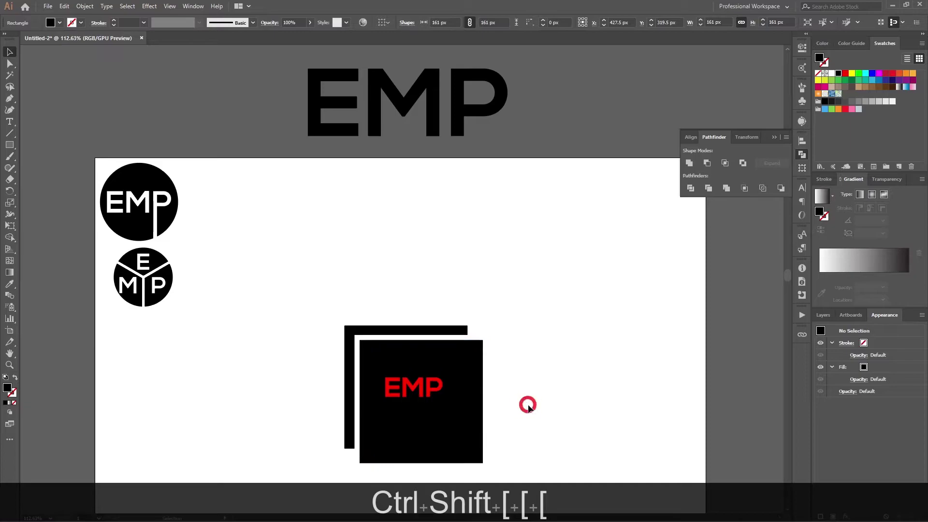
Group the front square with the L-shaped strip and send the group to the back.
{"action": "scroll", "coordinate": [486, 355], "scroll_direction": "down", "scroll_amount": 5}
{"action": "left_click", "coordinate": [417, 285]}
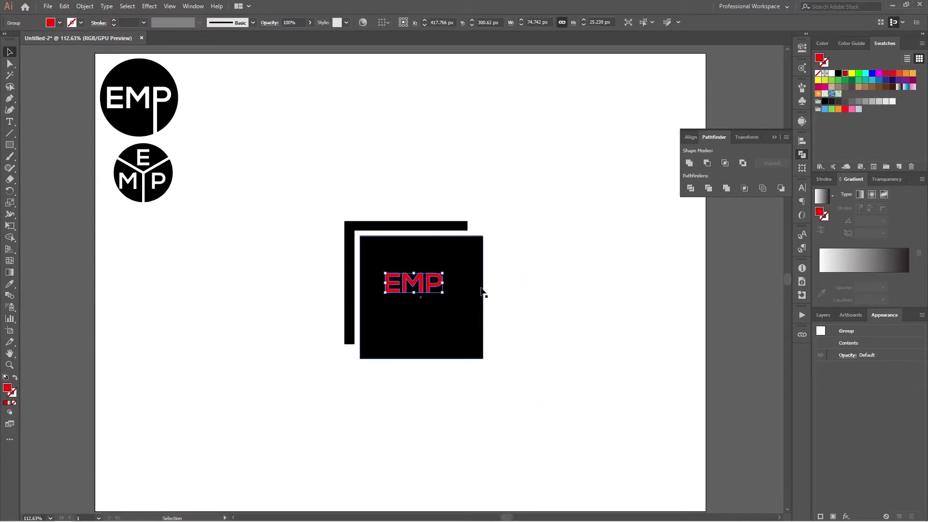
{"action": "left_click", "coordinate": [520, 251]}
{"action": "left_click", "coordinate": [440, 245]}
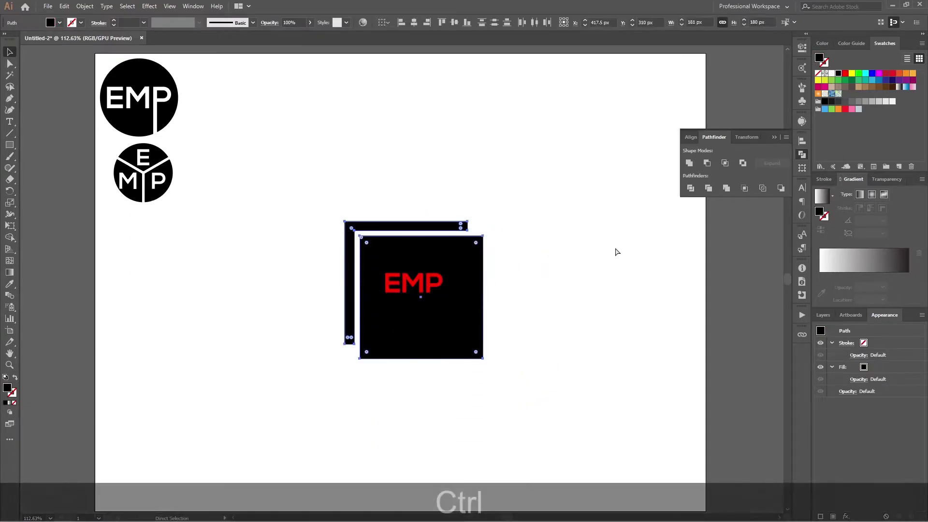
{"action": "key", "text": "ctrl+g"}
{"action": "left_click", "coordinate": [598, 271]}
{"action": "left_click", "coordinate": [452, 293]}
{"action": "key", "text": "ctrl+shift+bracketleft"}
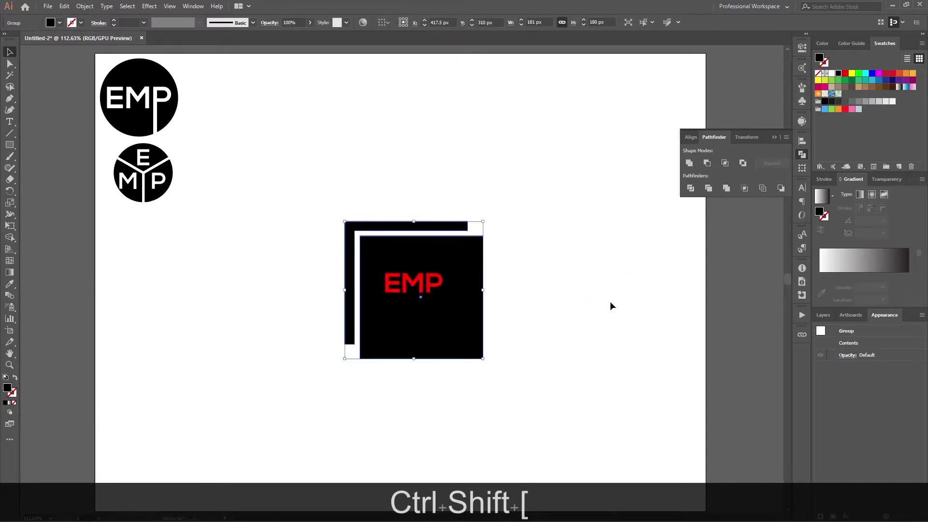
Enlarge the red EMP lettering to about 143 px wide so it nearly spans the front square.
{"action": "left_click", "coordinate": [425, 286]}
{"action": "left_click_drag", "start_coordinate": [444, 294], "coordinate": [476, 336]}
{"action": "left_click_drag", "start_coordinate": [387, 292], "coordinate": [368, 293]}
{"action": "left_click", "coordinate": [534, 271]}
Try to position the red EMP by centring it horizontally on the grouped shapes and nudging it right and down.
{"action": "left_click_drag", "start_coordinate": [278, 427], "coordinate": [442, 356]}
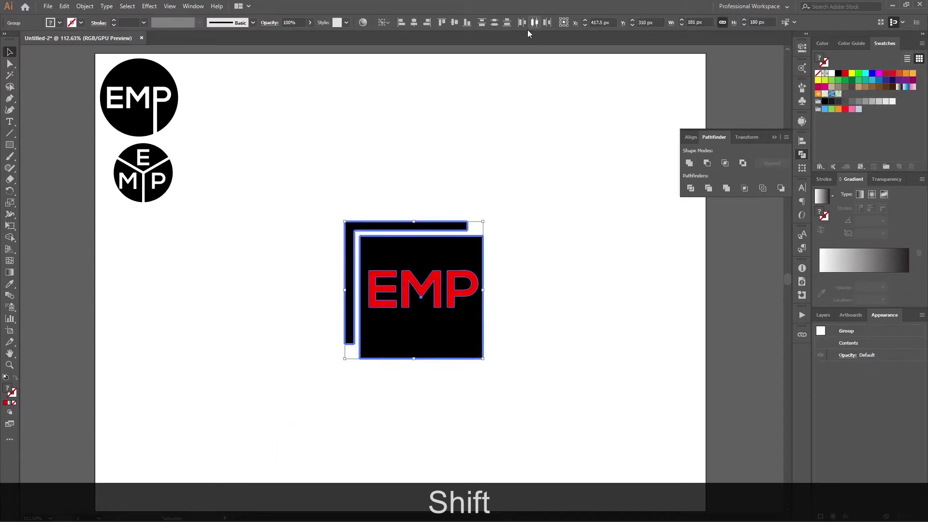
{"action": "left_click", "coordinate": [415, 22]}
{"action": "left_click", "coordinate": [548, 261]}
{"action": "left_click", "coordinate": [442, 290]}
{"action": "key", "text": "shift+Right"}
{"action": "key", "text": "Down"}
{"action": "key", "text": "Right"}
{"action": "key", "text": "Right"}
{"action": "key", "text": "Down"}
{"action": "key", "text": "Down"}
{"action": "key", "text": "Left"}
{"action": "key", "text": "Down"}
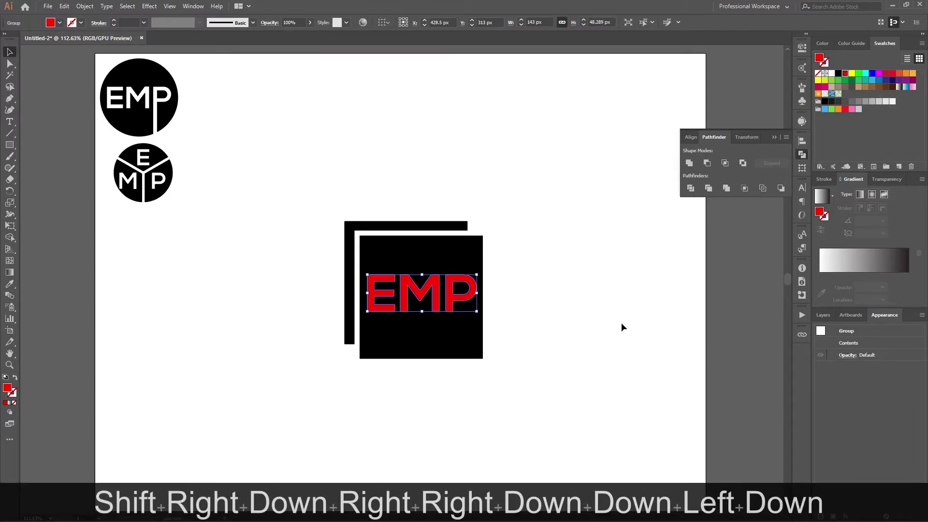
{"action": "left_click", "coordinate": [566, 329]}
Ungroup the front square and the L-shaped strip.
{"action": "left_click", "coordinate": [438, 251]}
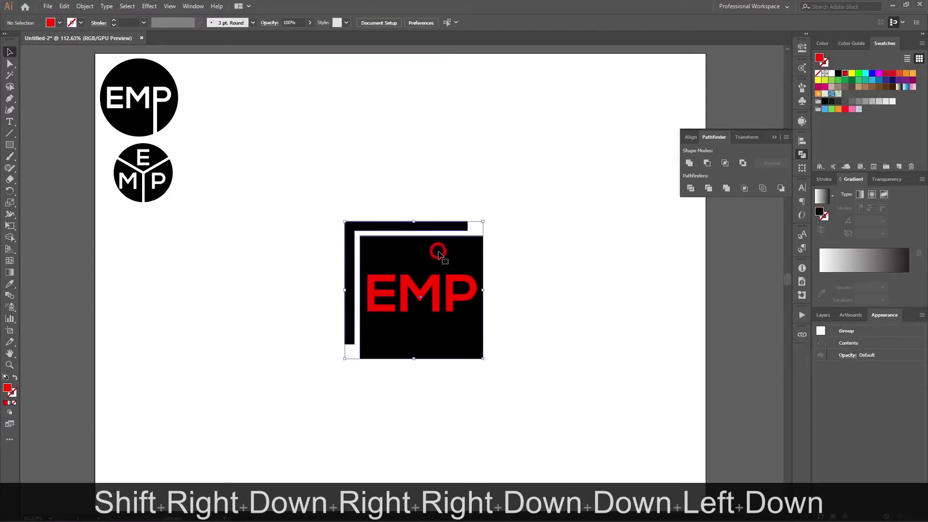
{"action": "right_click", "coordinate": [426, 265]}
{"action": "left_click", "coordinate": [460, 347]}
{"action": "left_click", "coordinate": [620, 295]}
Centre the red EMP lettering horizontally and vertically on the front square.
{"action": "left_click", "coordinate": [453, 237]}
{"action": "left_click", "coordinate": [507, 255]}
{"action": "left_click", "coordinate": [478, 290]}
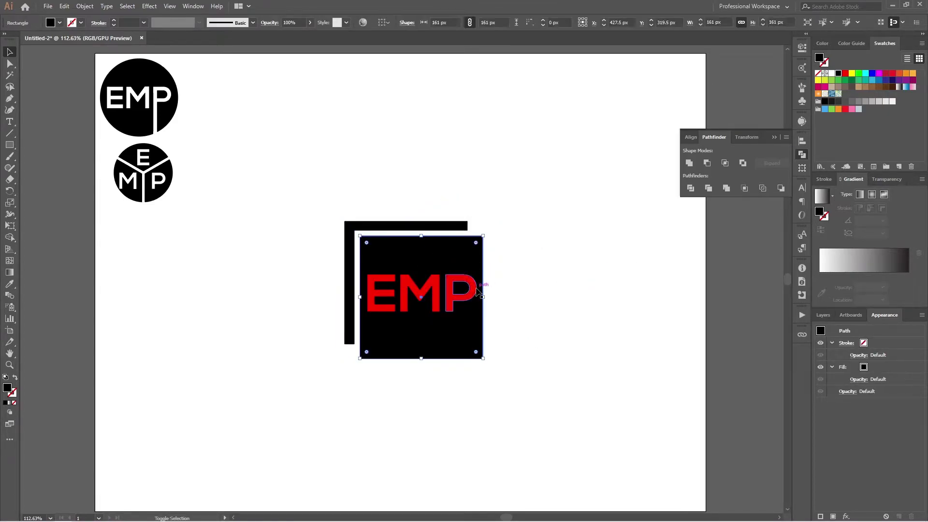
{"action": "left_click", "coordinate": [470, 279], "text": "shift"}
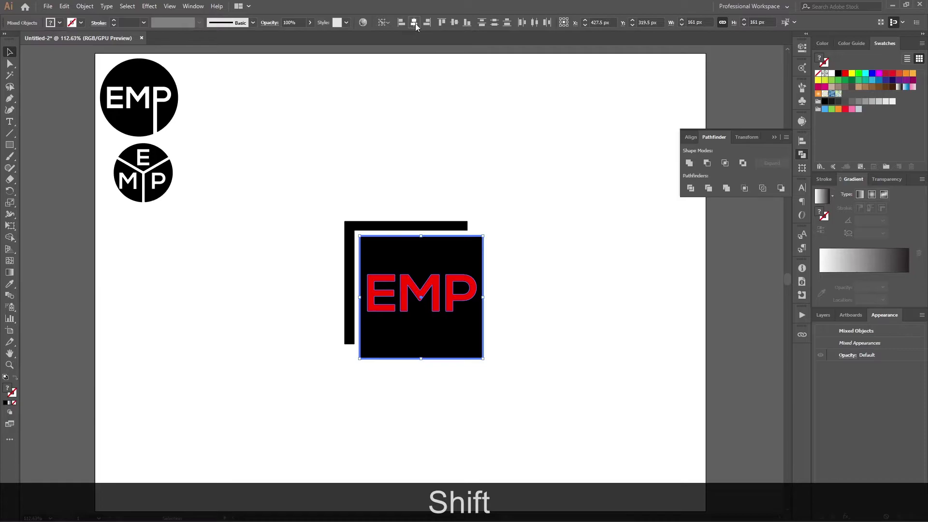
{"action": "left_click", "coordinate": [454, 22]}
{"action": "left_click", "coordinate": [552, 236]}
Cut the EMP lettering out of the front square with Minus Front.
{"action": "left_click_drag", "start_coordinate": [546, 166], "coordinate": [273, 414]}
{"action": "left_click", "coordinate": [648, 294]}
{"action": "left_click", "coordinate": [459, 327]}
{"action": "left_click", "coordinate": [454, 309], "text": "shift"}
{"action": "left_click", "coordinate": [706, 163]}
{"action": "left_click", "coordinate": [622, 288]}
Group the finished square logo and store it, scaled down, beneath the three-sector logo.
{"action": "left_click_drag", "start_coordinate": [553, 197], "coordinate": [269, 415]}
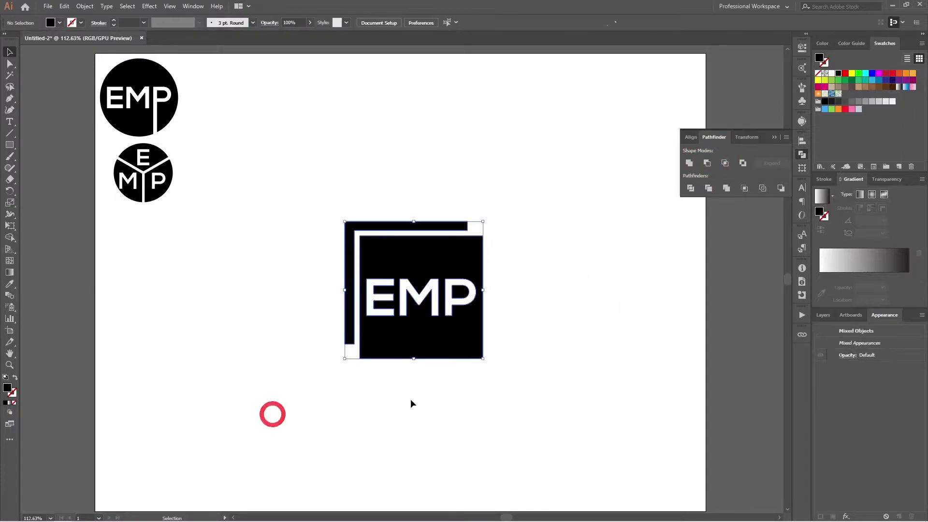
{"action": "key", "text": "ctrl+f"}
{"action": "key", "text": "ctrl+z"}
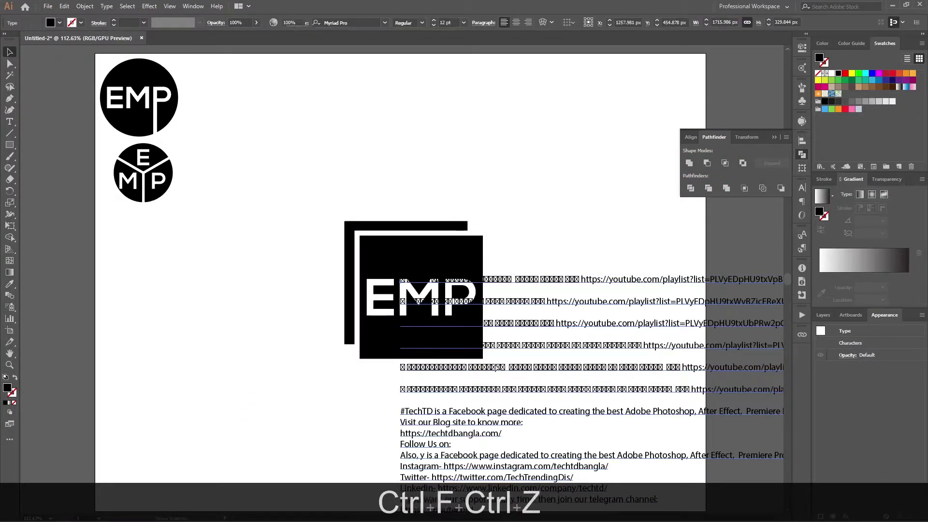
{"action": "key", "text": "ctrl+g"}
{"action": "left_click_drag", "start_coordinate": [449, 357], "coordinate": [150, 252]}
{"action": "left_click", "coordinate": [196, 348]}
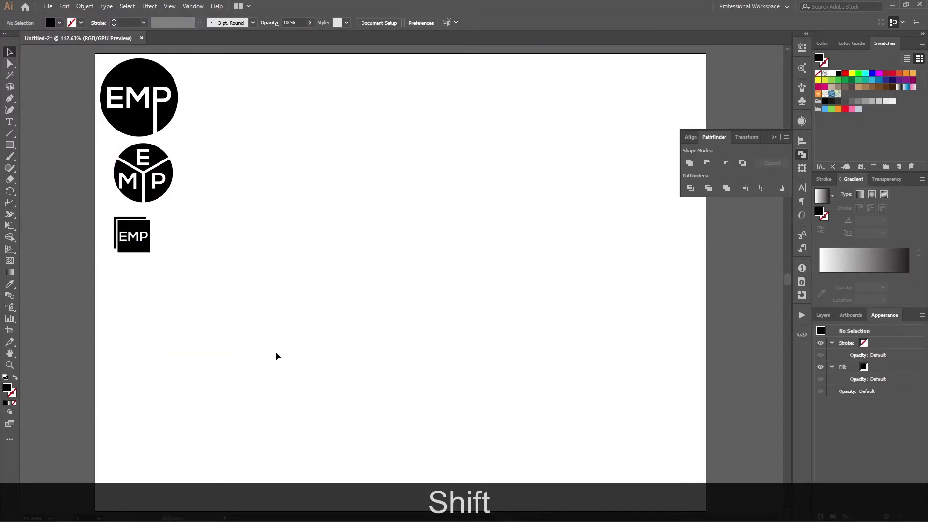
Draw a square about 188 px wide and give it no fill and a 5 pt black stroke.
{"action": "key", "text": "m"}
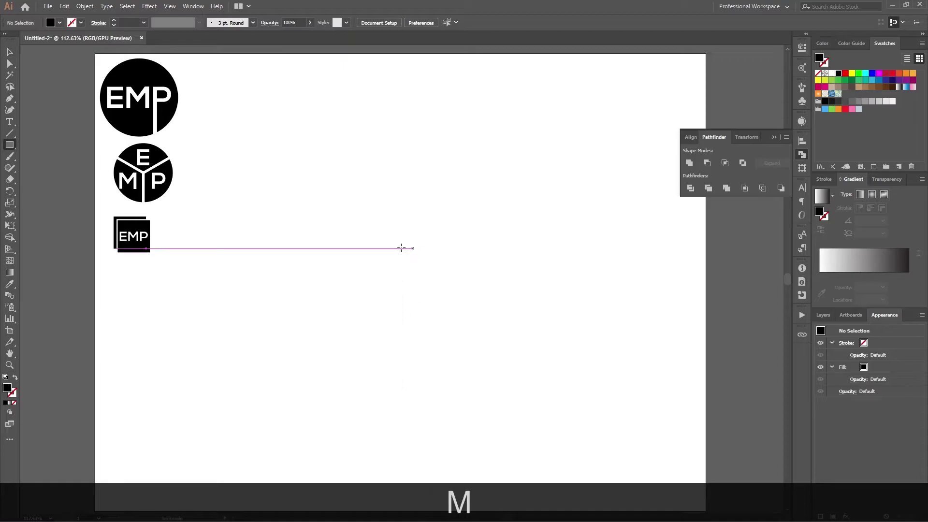
{"action": "left_click_drag", "start_coordinate": [368, 228], "coordinate": [512, 371]}
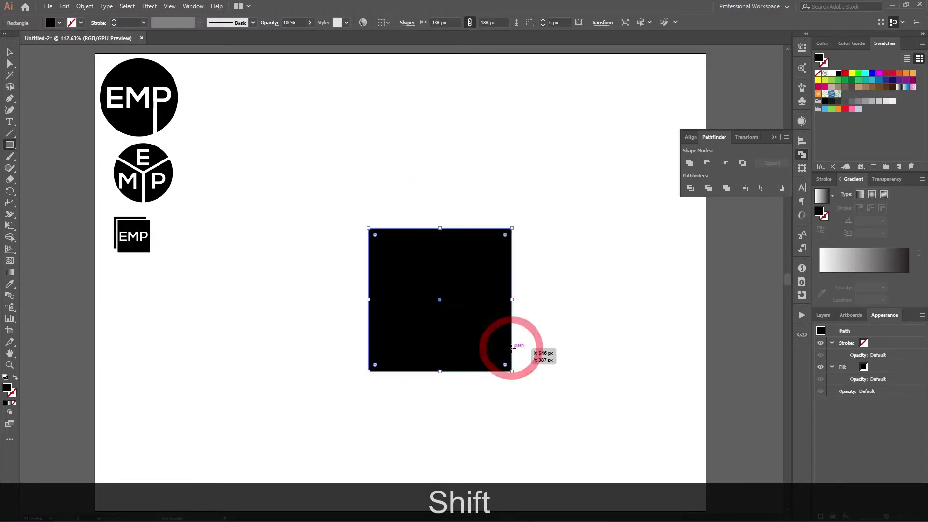
{"action": "key", "text": "shift+x"}
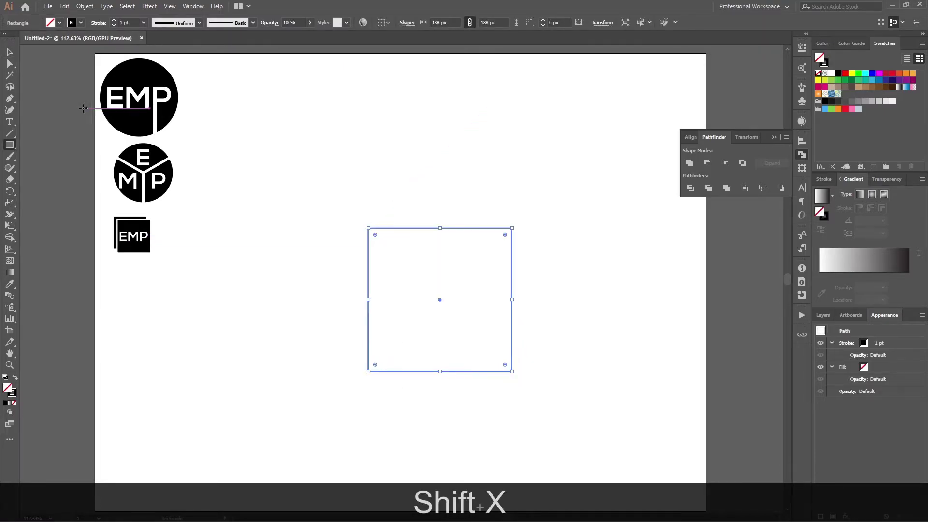
{"action": "left_click", "coordinate": [9, 52]}
{"action": "left_click", "coordinate": [114, 20]}
{"action": "left_click", "coordinate": [114, 20]}
{"action": "left_click", "coordinate": [114, 20]}
{"action": "left_click", "coordinate": [114, 20]}
Duplicate the outlined square slightly down and to the right so the two outlines overlap.
{"action": "left_click", "coordinate": [341, 175]}
{"action": "left_click", "coordinate": [441, 228]}
{"action": "left_click_drag", "start_coordinate": [437, 230], "coordinate": [445, 248]}
{"action": "left_click", "coordinate": [569, 266]}
{"action": "scroll", "coordinate": [565, 261], "scroll_direction": "down", "scroll_amount": 2}
{"action": "left_click_drag", "start_coordinate": [565, 261], "coordinate": [483, 254]}
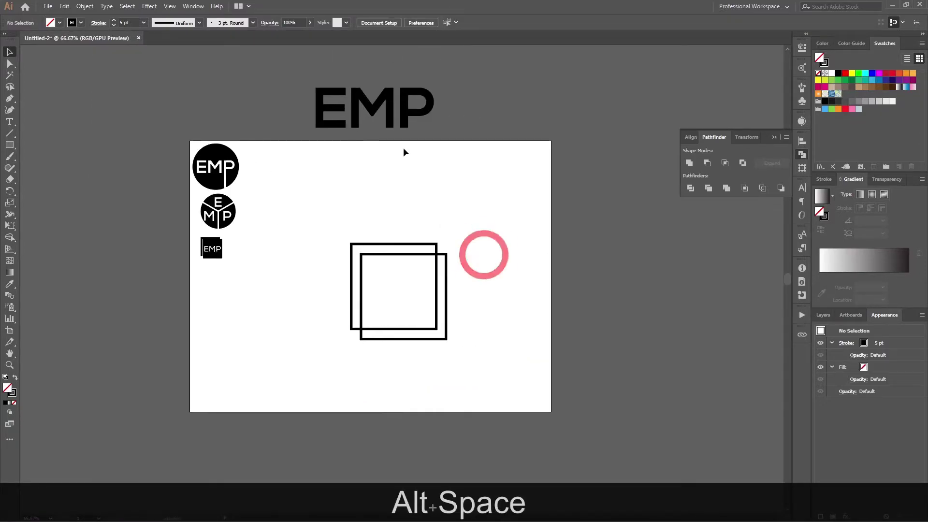
{"action": "left_click_drag", "start_coordinate": [393, 137], "coordinate": [427, 298]}
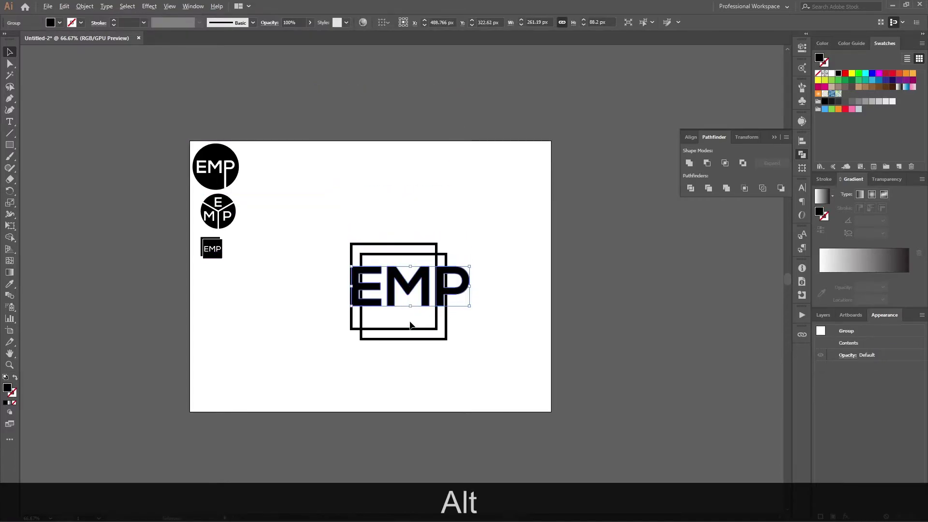
{"action": "scroll", "coordinate": [413, 307], "scroll_direction": "up", "scroll_amount": 3}
{"action": "scroll", "coordinate": [416, 307], "scroll_direction": "down", "scroll_amount": 4}
{"action": "key", "text": "ctrl+z"}
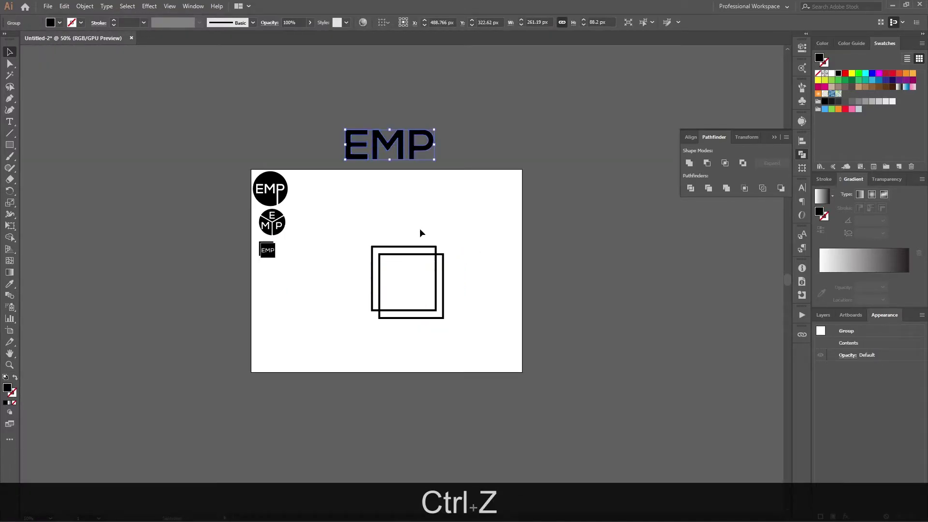
Place a copy of the EMP lettering inside the overlapping square outlines, scaled down to fit between their edges.
{"action": "left_click_drag", "start_coordinate": [405, 159], "coordinate": [423, 295]}
{"action": "scroll", "coordinate": [424, 296], "scroll_direction": "up", "scroll_amount": 4}
{"action": "left_click_drag", "start_coordinate": [574, 194], "coordinate": [523, 267]}
{"action": "left_click", "coordinate": [523, 267]}
{"action": "left_click_drag", "start_coordinate": [420, 251], "coordinate": [443, 270]}
{"action": "left_click_drag", "start_coordinate": [410, 249], "coordinate": [427, 250]}
Expand the fill and stroke of both outlined squares into shapes.
{"action": "left_click_drag", "start_coordinate": [534, 57], "coordinate": [471, 145]}
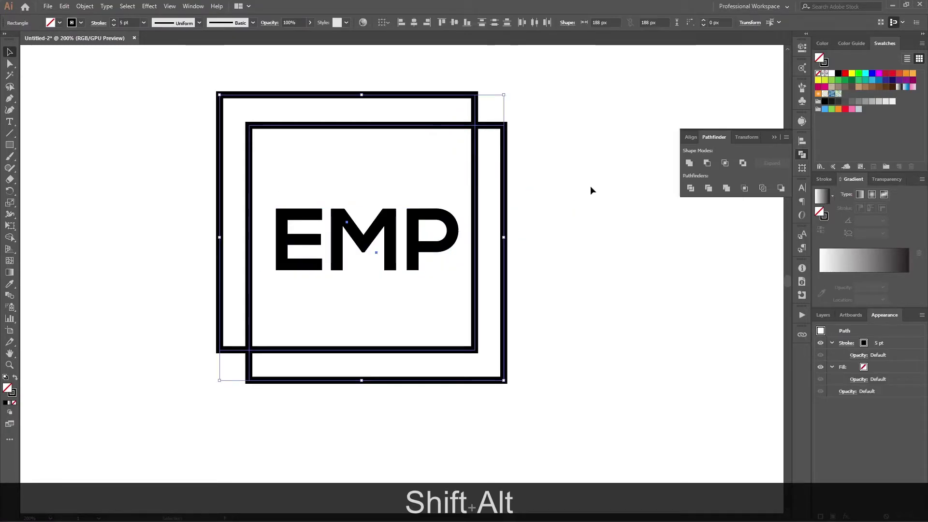
{"action": "left_click", "coordinate": [85, 6]}
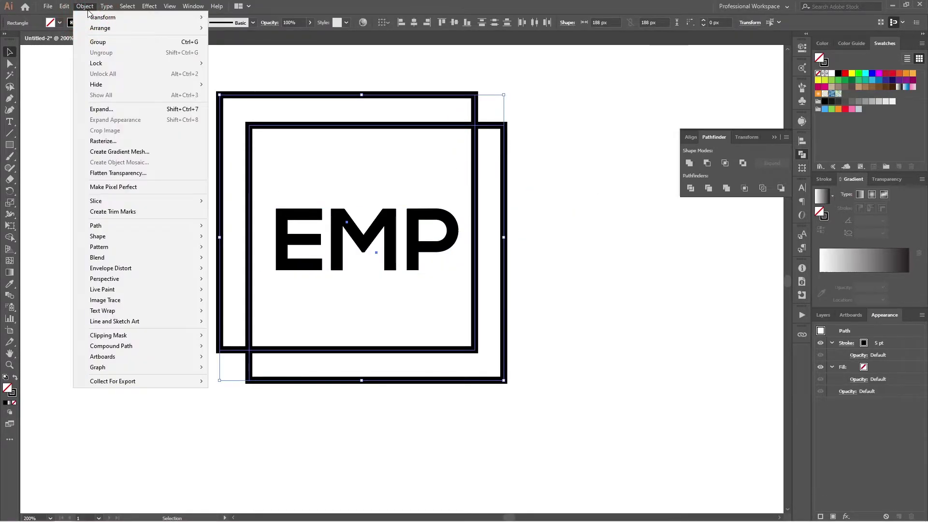
{"action": "left_click", "coordinate": [118, 108]}
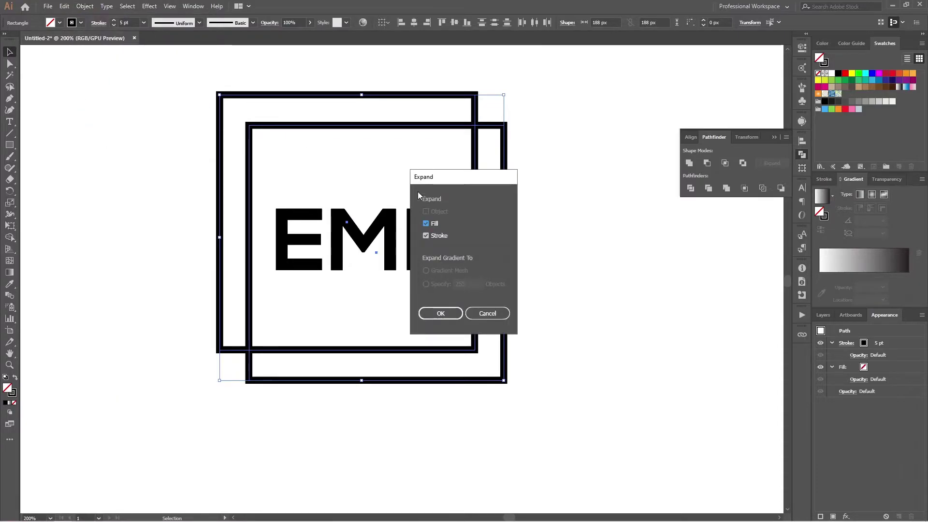
{"action": "left_click", "coordinate": [433, 314]}
{"action": "left_click", "coordinate": [608, 160]}
Group the two expanded square frames.
{"action": "left_click", "coordinate": [432, 141]}
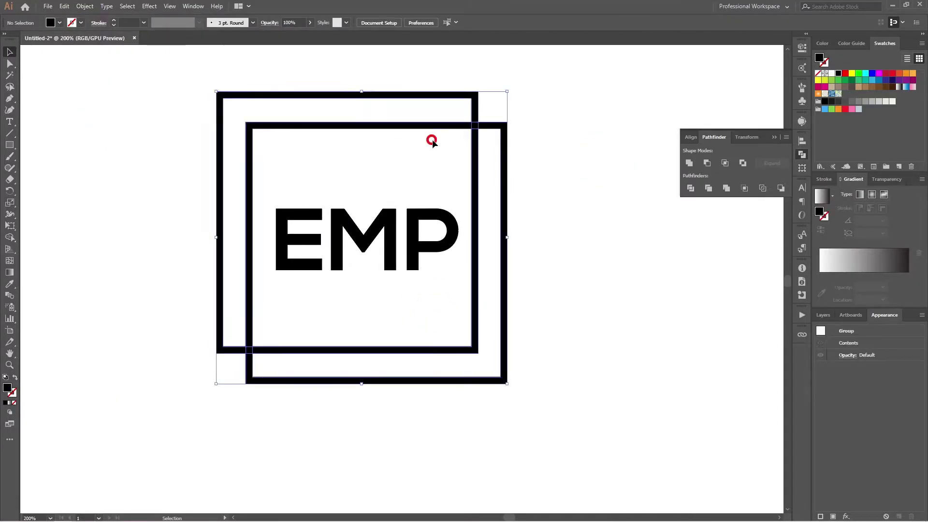
{"action": "left_click_drag", "start_coordinate": [508, 78], "coordinate": [419, 147]}
{"action": "key", "text": "ctrl+g"}
{"action": "left_click", "coordinate": [523, 156]}
{"action": "left_click", "coordinate": [476, 263]}
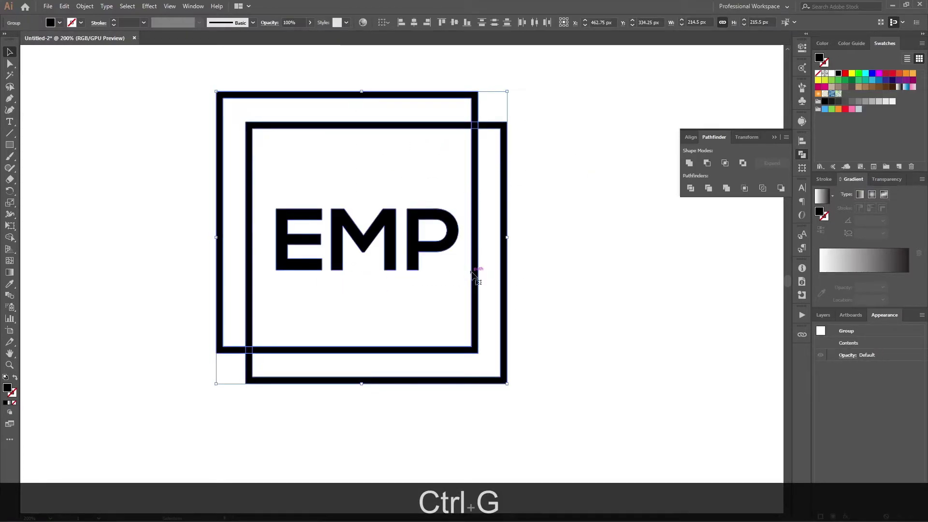
Center the EMP lettering and frames on each other, and place a grouped, scaled-down copy of the logo below the earlier variations.
{"action": "left_click", "coordinate": [412, 24]}
{"action": "left_click", "coordinate": [456, 24]}
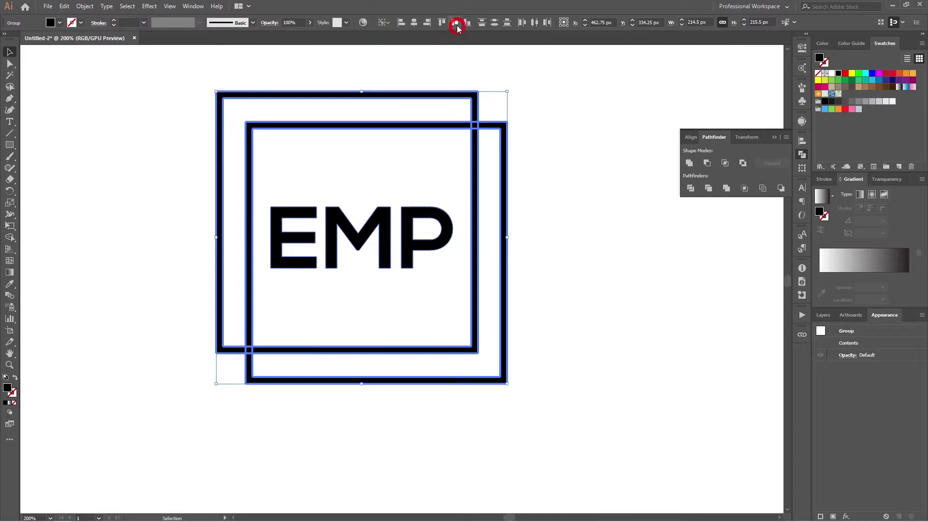
{"action": "scroll", "coordinate": [532, 222], "scroll_direction": "down", "scroll_amount": 4}
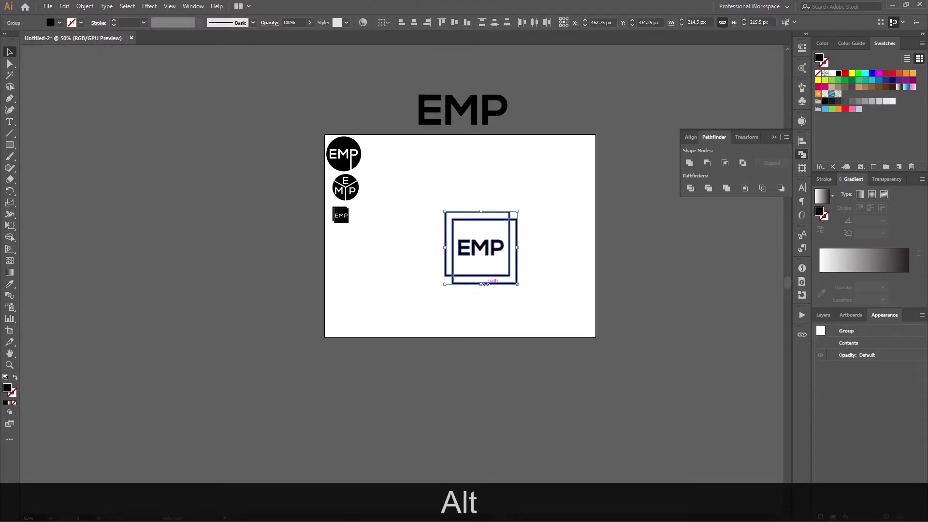
{"action": "left_click_drag", "start_coordinate": [489, 279], "coordinate": [349, 234]}
{"action": "key", "text": "ctrl+alt+g"}
Enlarge the EMP lettering inside the large frames proportionally to about 171 px wide, spanning the overlap between their vertical sides.
{"action": "scroll", "coordinate": [338, 241], "scroll_direction": "up", "scroll_amount": 2}
{"action": "left_click", "coordinate": [403, 290]}
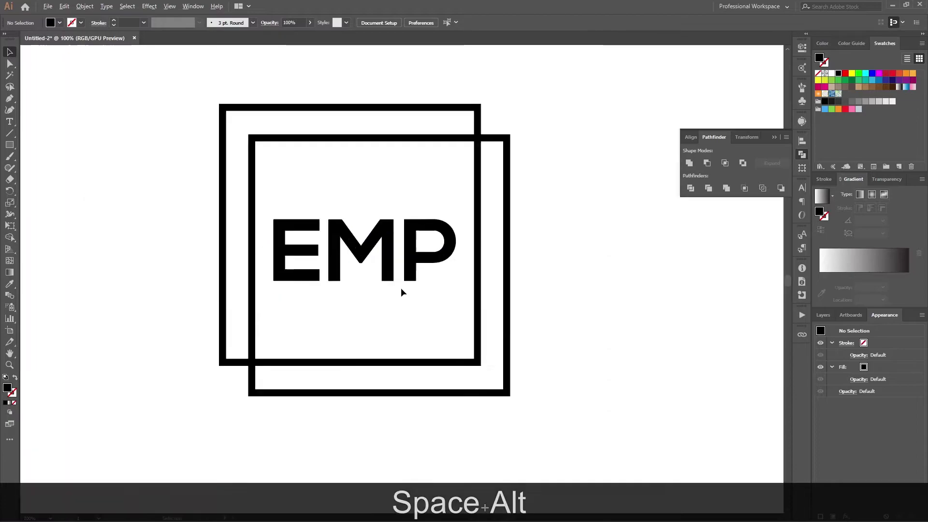
{"action": "left_click", "coordinate": [447, 244]}
{"action": "left_click_drag", "start_coordinate": [456, 250], "coordinate": [480, 250]}
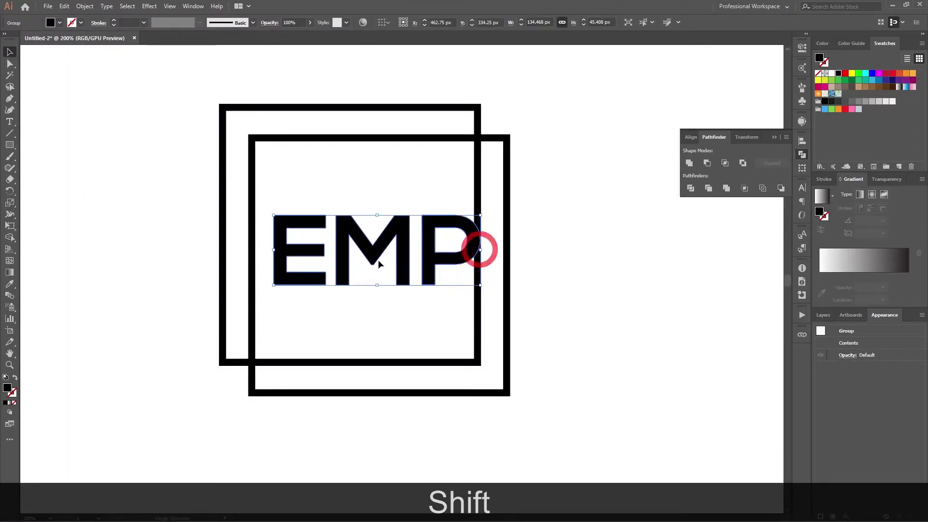
{"action": "left_click_drag", "start_coordinate": [278, 252], "coordinate": [249, 252]}
{"action": "left_click", "coordinate": [596, 253]}
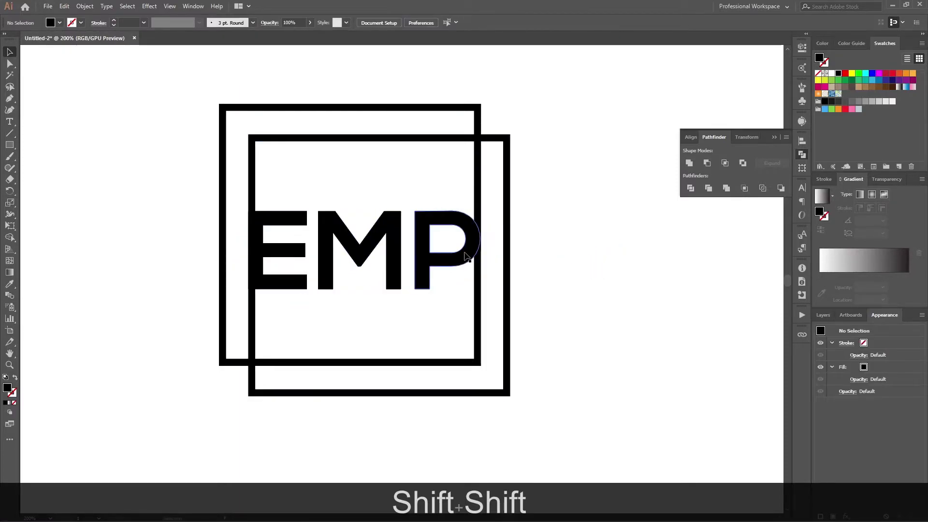
Draw a rectangle of about 177 by 68 px over the enlarged EMP lettering, extending slightly beyond it.
{"action": "left_click", "coordinate": [422, 261]}
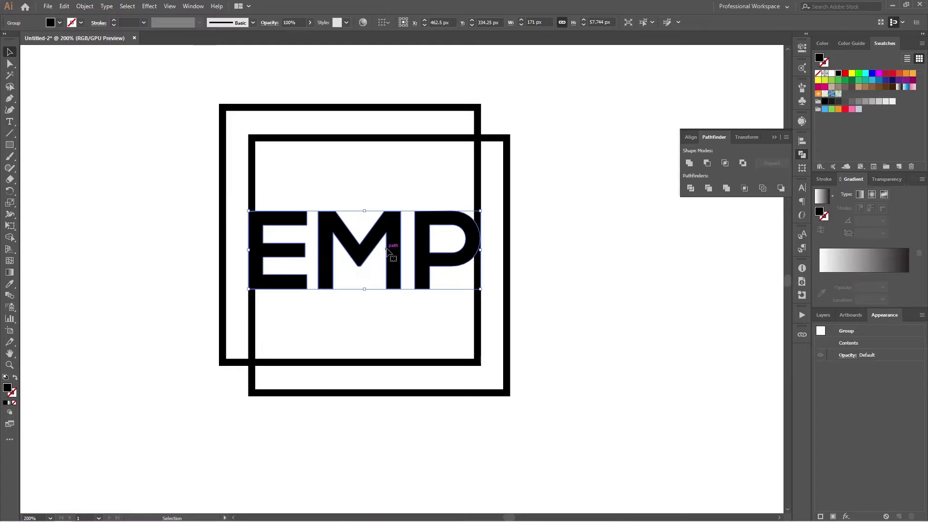
{"action": "key", "text": "m"}
{"action": "left_click_drag", "start_coordinate": [247, 212], "coordinate": [487, 290]}
{"action": "key", "text": "alt"}
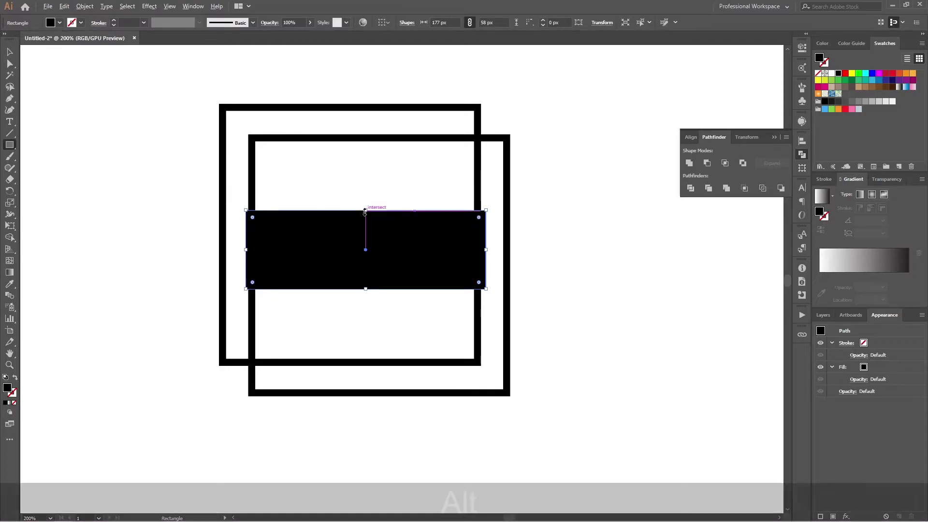
{"action": "left_click_drag", "start_coordinate": [365, 210], "coordinate": [363, 205]}
{"action": "key", "text": "v"}
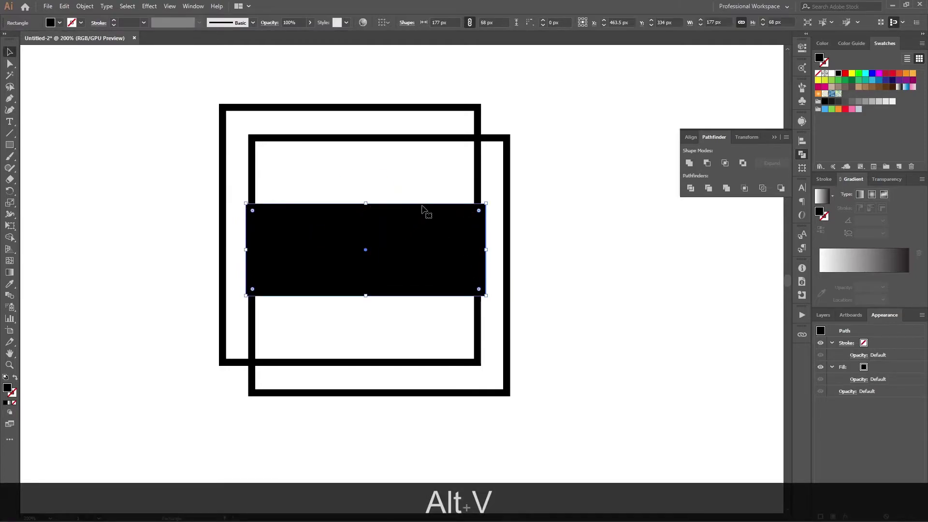
Try to subtract shapes using the rectangle and the grouped square frames, and undo the subtraction.
{"action": "left_click", "coordinate": [477, 188], "text": "shift"}
{"action": "left_click", "coordinate": [506, 187], "text": "shift"}
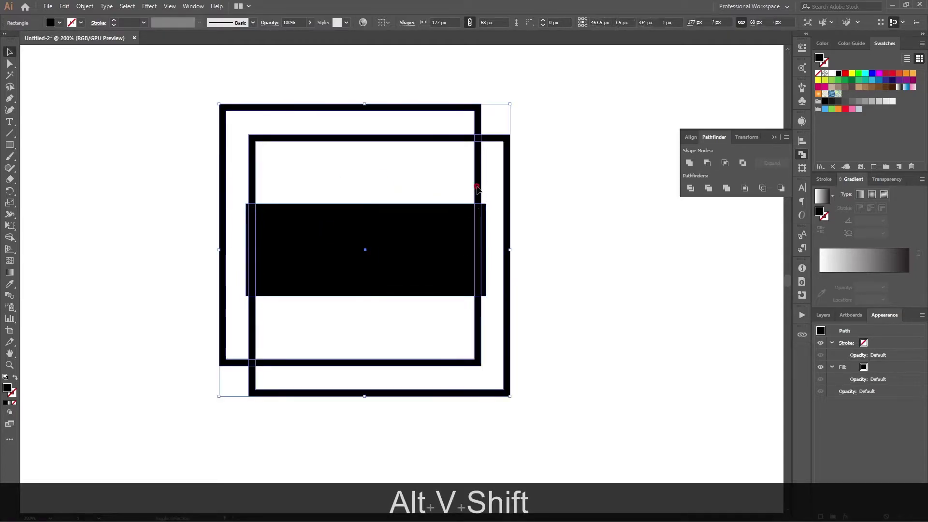
{"action": "left_click", "coordinate": [708, 164]}
{"action": "key", "text": "ctrl+z"}
Ungroup the two overlapping square frames so each can be selected separately.
{"action": "left_click", "coordinate": [650, 225]}
{"action": "left_click", "coordinate": [482, 175]}
{"action": "right_click", "coordinate": [482, 175]}
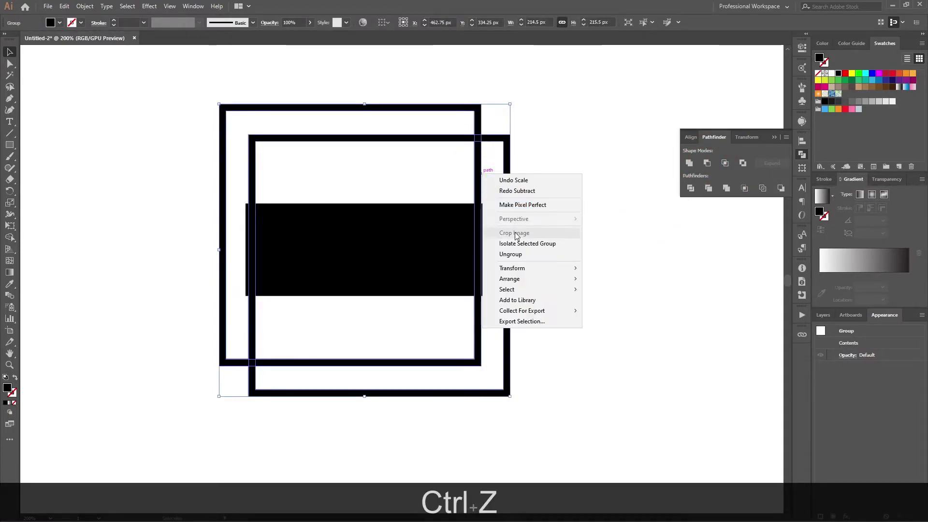
{"action": "left_click", "coordinate": [511, 253]}
{"action": "left_click", "coordinate": [615, 213]}
{"action": "left_click", "coordinate": [478, 174]}
{"action": "key", "text": "shift"}
{"action": "left_click", "coordinate": [538, 198]}
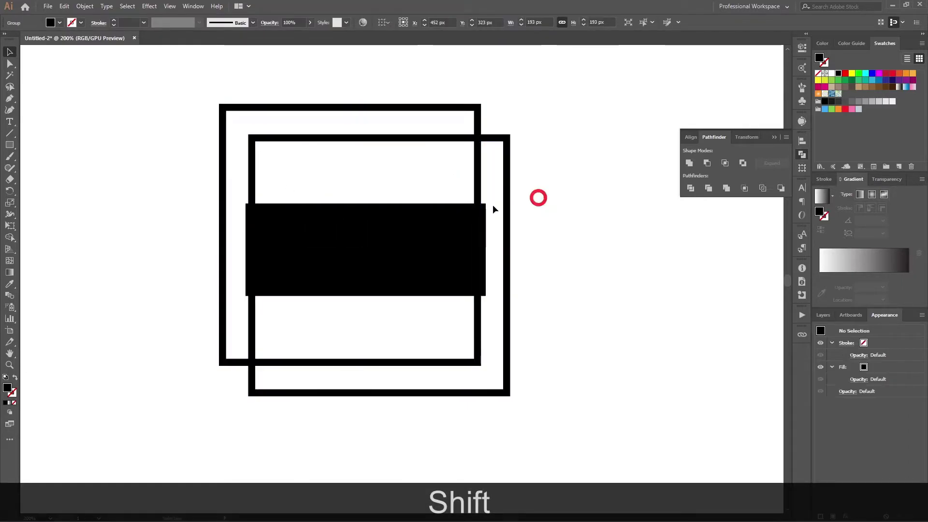
Try to cut the side segments behind the rectangle out of both square frames with the Shape Builder tool, and undo the attempts.
{"action": "left_click", "coordinate": [474, 185], "text": "shift"}
{"action": "left_click", "coordinate": [358, 134], "text": "shift"}
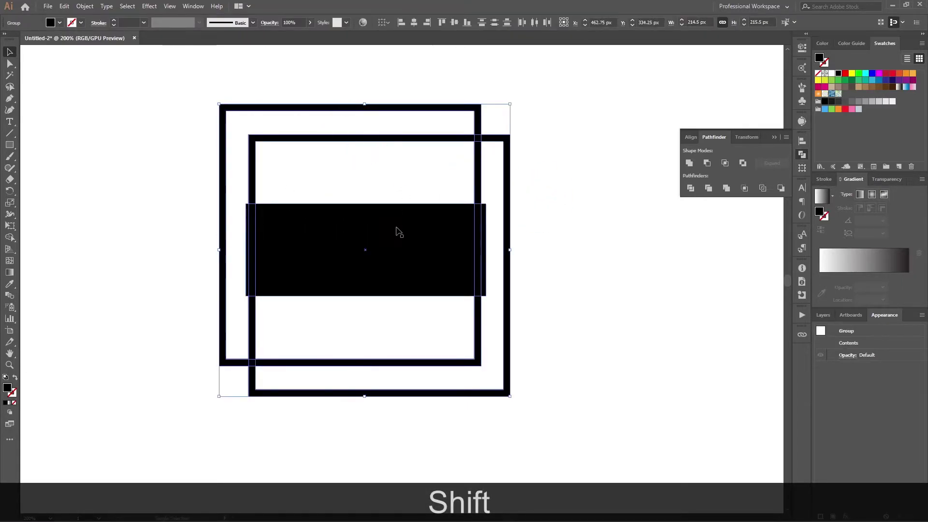
{"action": "key", "text": "shift+m"}
{"action": "key", "text": "alt"}
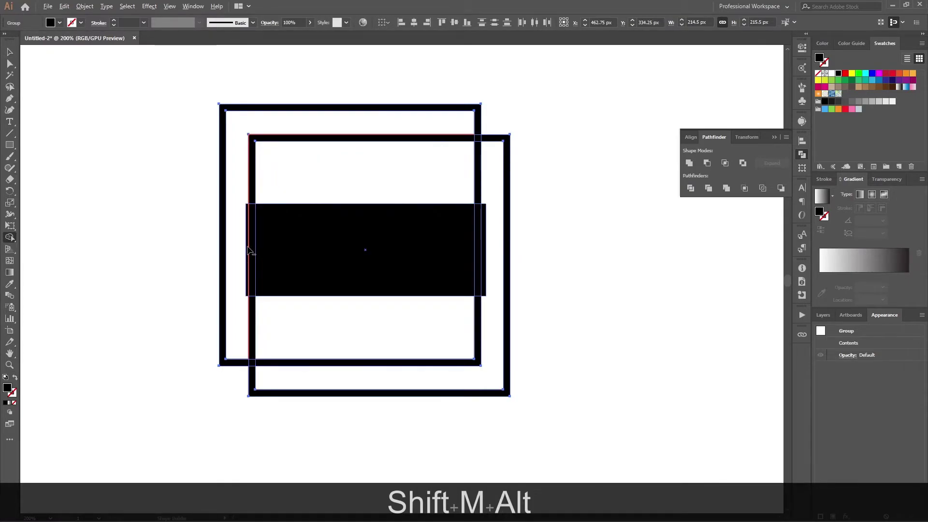
{"action": "left_click_drag", "start_coordinate": [351, 250], "coordinate": [483, 247]}
{"action": "key", "text": "ctrl+z"}
{"action": "scroll", "coordinate": [300, 248], "scroll_direction": "up", "scroll_amount": 5}
{"action": "scroll", "coordinate": [193, 250], "scroll_direction": "down", "scroll_amount": 4}
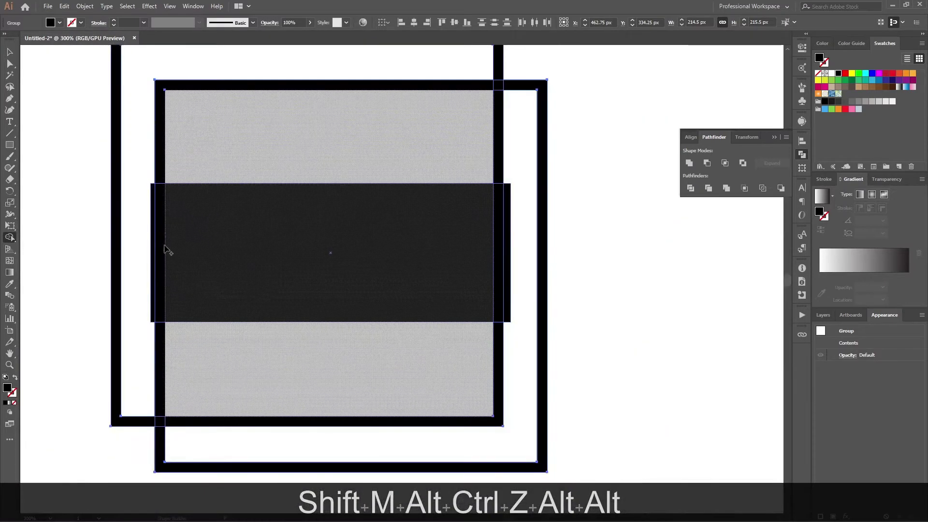
{"action": "key", "text": "alt"}
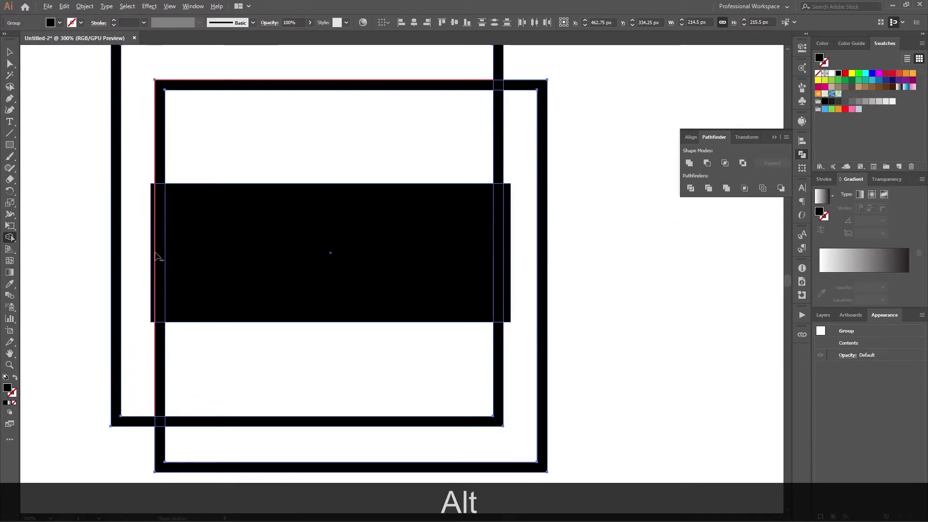
{"action": "left_click", "coordinate": [155, 254], "text": "alt"}
{"action": "key", "text": "ctrl+z"}
{"action": "key", "text": "ctrl+z"}
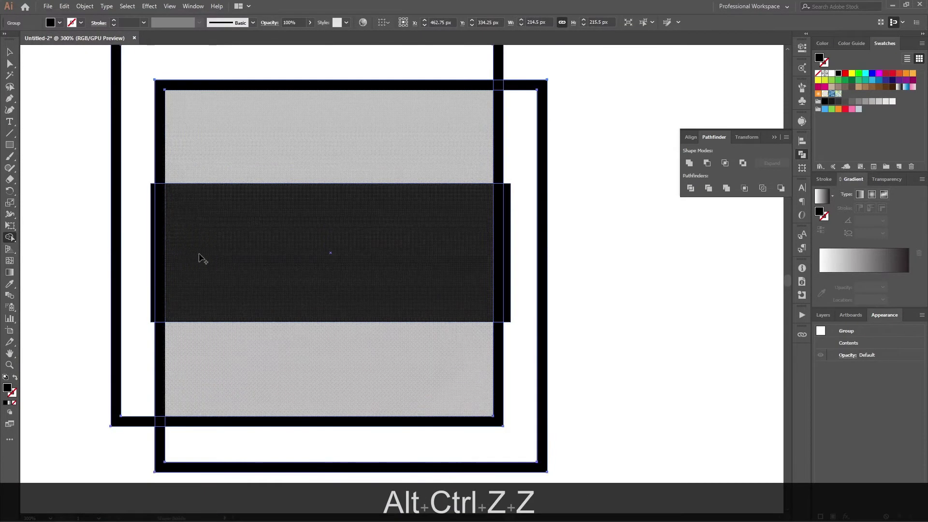
Use the Shape Builder on the rectangle and both frames to remove the rectangle and the frame segments it covers around the lettering.
{"action": "key", "text": "v"}
{"action": "scroll", "coordinate": [564, 219], "scroll_direction": "down", "scroll_amount": 5}
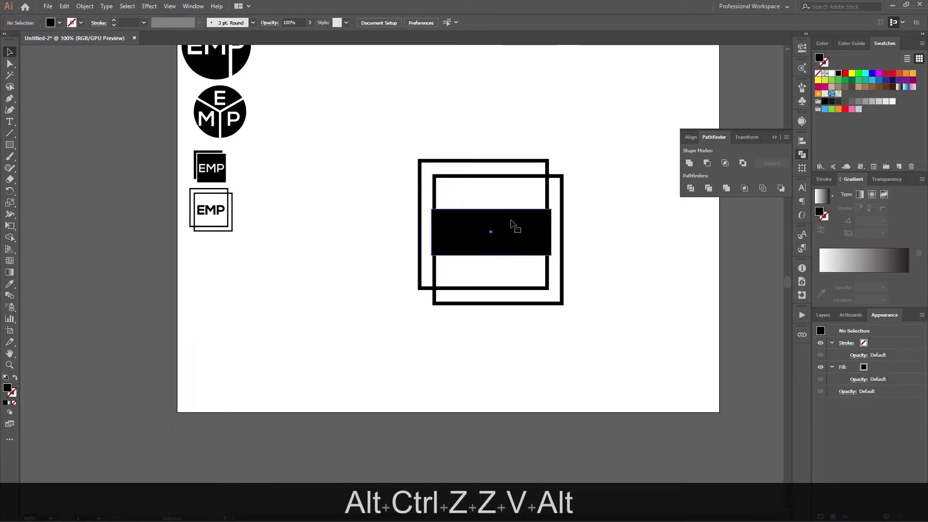
{"action": "left_click", "coordinate": [514, 224]}
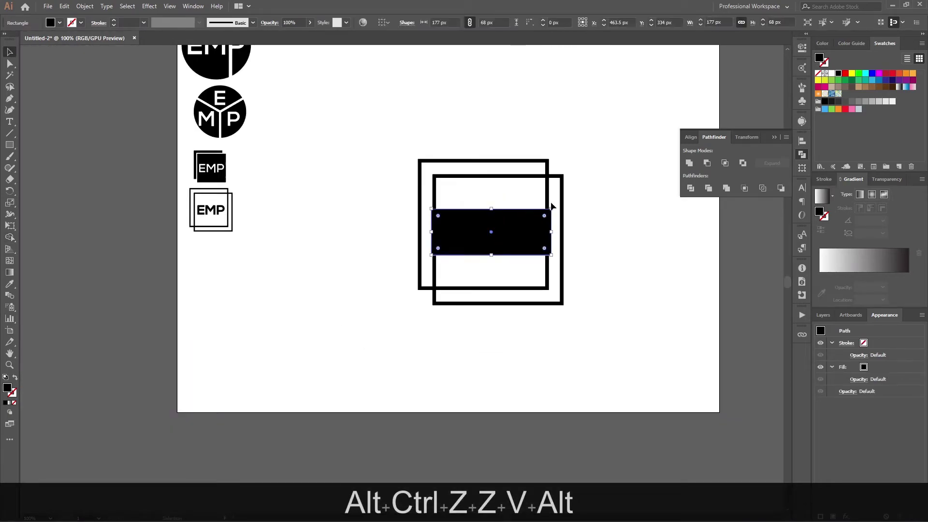
{"action": "left_click", "coordinate": [547, 189], "text": "shift"}
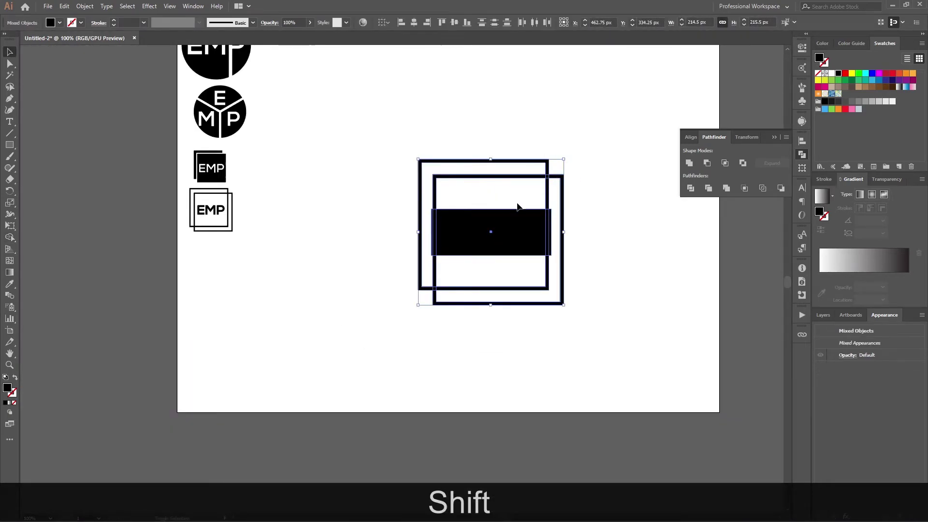
{"action": "key", "text": "shift+m"}
{"action": "scroll", "coordinate": [513, 228], "scroll_direction": "up", "scroll_amount": 5}
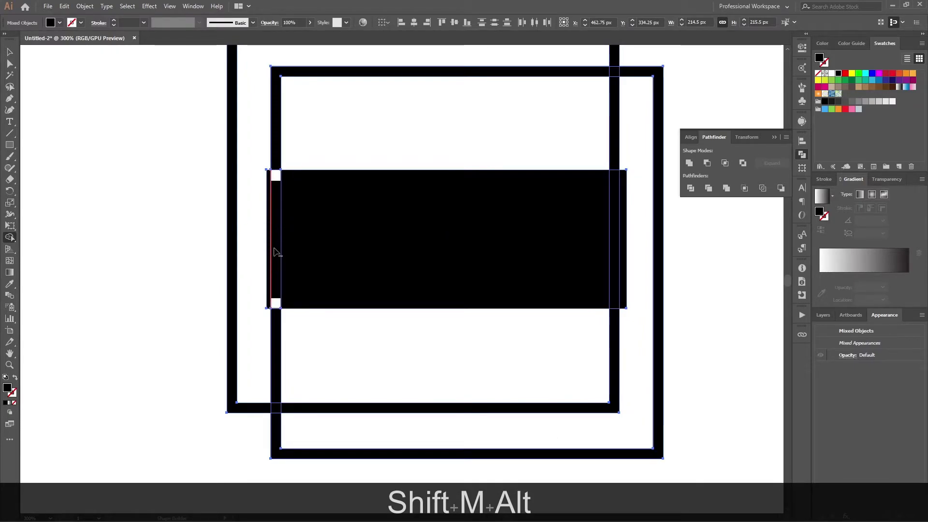
{"action": "left_click", "coordinate": [271, 252], "text": "alt"}
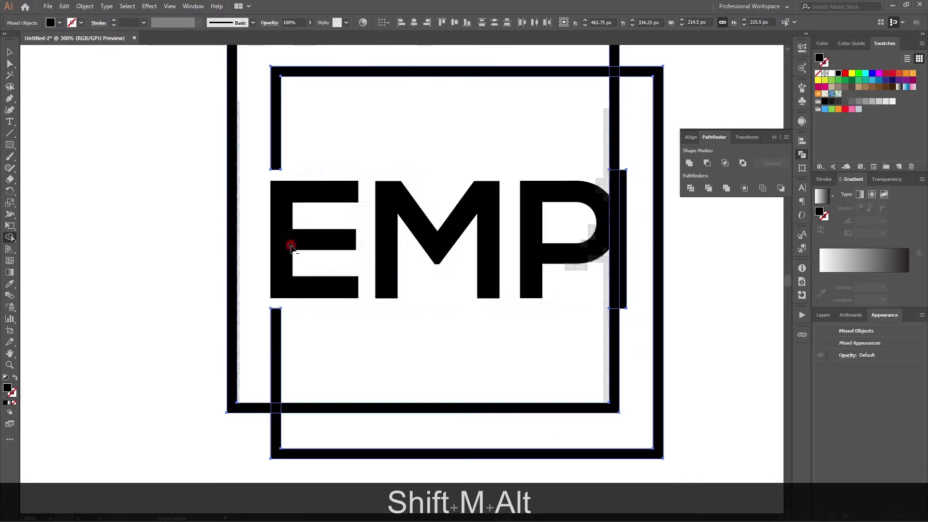
{"action": "left_click", "coordinate": [623, 249], "text": "alt"}
{"action": "key", "text": "v"}
Group the open-frame EMP logo, scale it down to about 62 px wide and place it below the other variations.
{"action": "scroll", "coordinate": [688, 252], "scroll_direction": "down", "scroll_amount": 3}
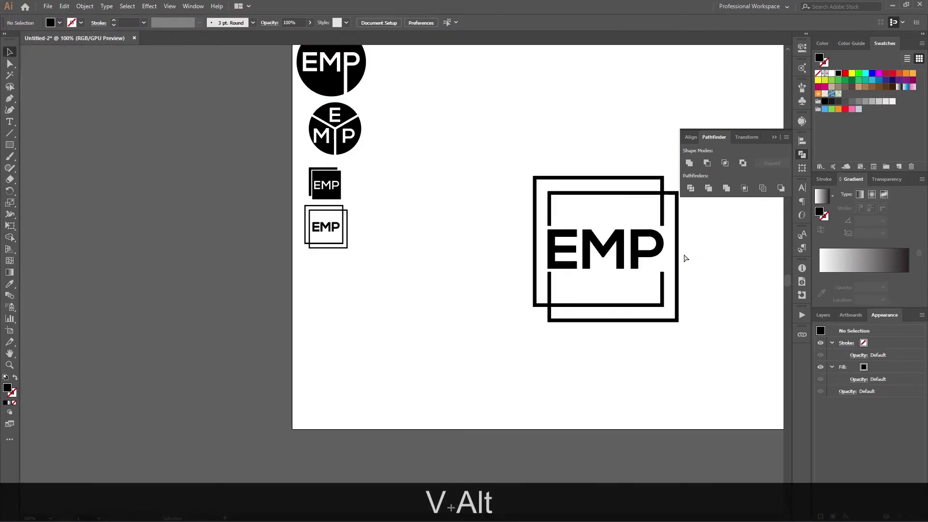
{"action": "scroll", "coordinate": [681, 261], "scroll_direction": "right", "scroll_amount": 3}
{"action": "scroll", "coordinate": [608, 240], "scroll_direction": "down", "scroll_amount": 2}
{"action": "left_click_drag", "start_coordinate": [490, 291], "coordinate": [520, 260]}
{"action": "key", "text": "ctrl+g"}
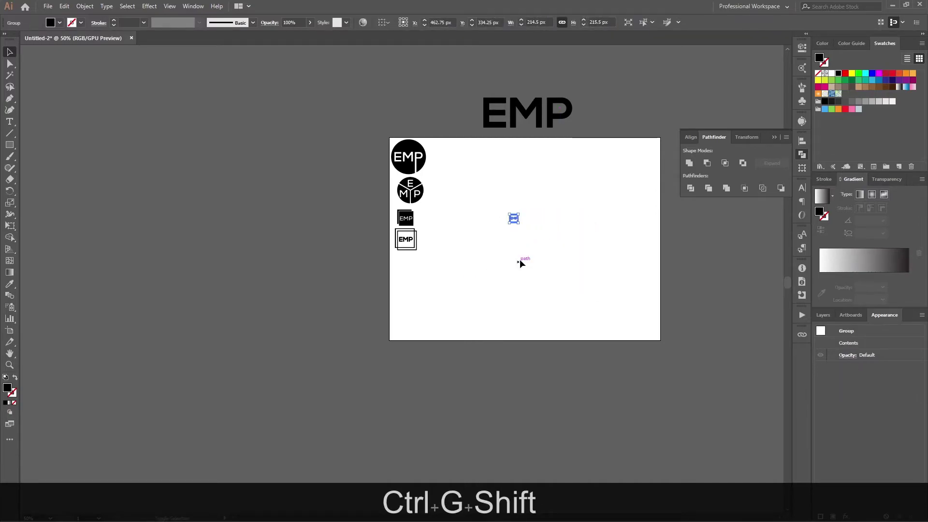
{"action": "left_click_drag", "start_coordinate": [513, 220], "coordinate": [402, 264]}
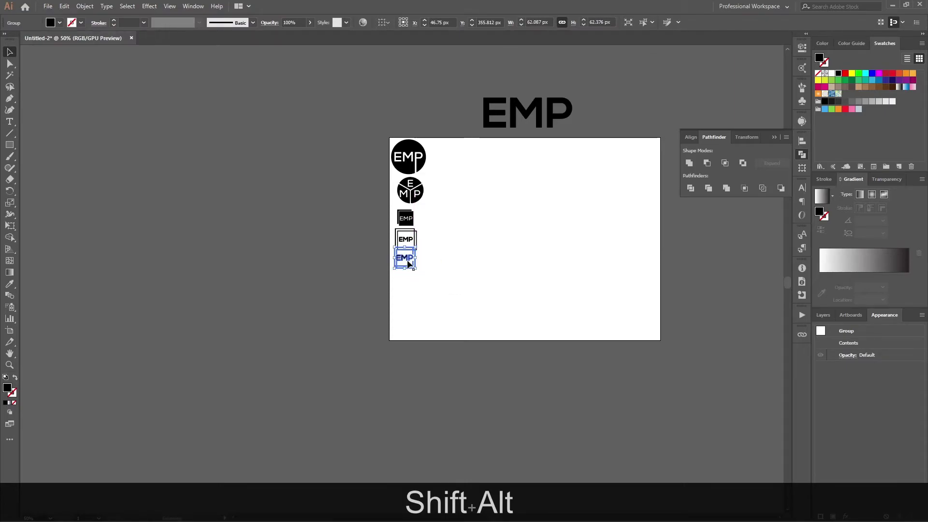
{"action": "left_click", "coordinate": [429, 284]}
Draw a black square of about 227 px per side in the empty middle area of the artboard.
{"action": "scroll", "coordinate": [435, 264], "scroll_direction": "up", "scroll_amount": 3}
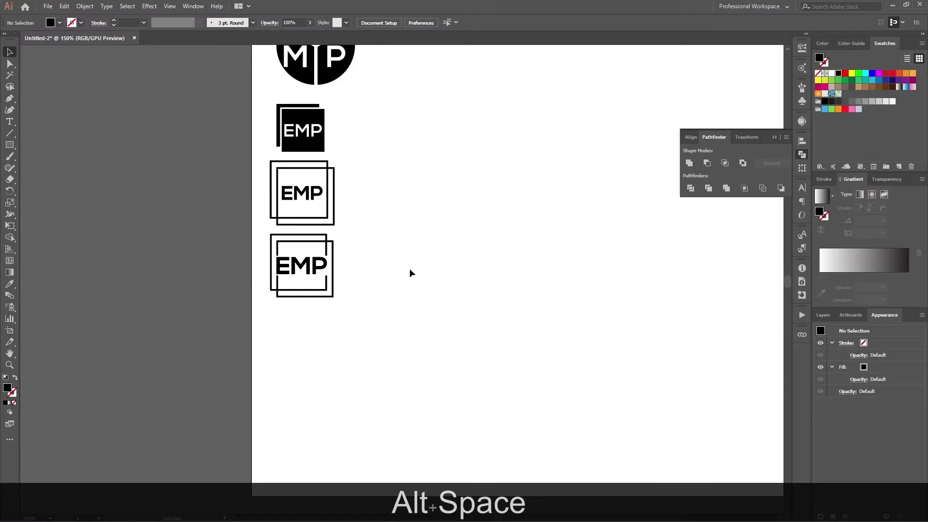
{"action": "left_click_drag", "start_coordinate": [451, 251], "coordinate": [335, 275]}
{"action": "key", "text": "m"}
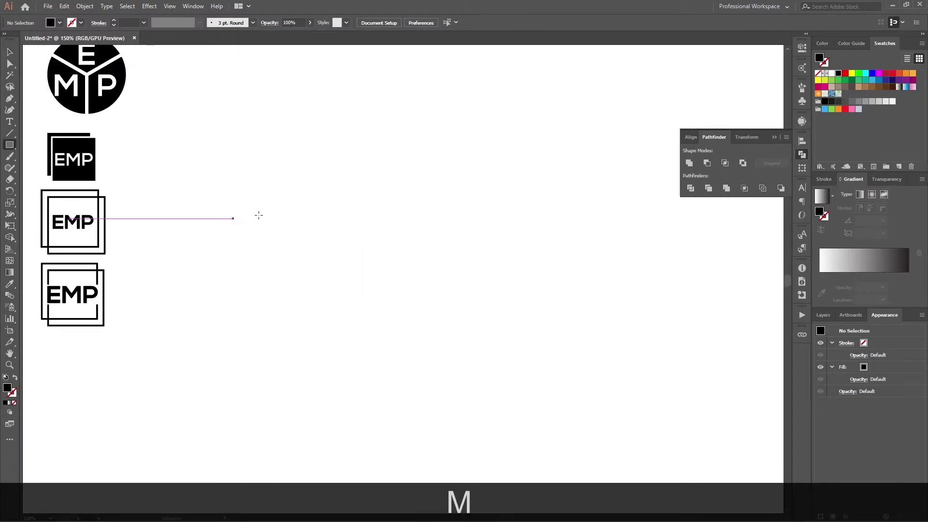
{"action": "mouse_move", "coordinate": [408, 159]}
{"action": "left_mouse_down"}
{"action": "mouse_move", "coordinate": [506, 249]}
{"action": "mouse_move", "coordinate": [637, 347]}
{"action": "left_mouse_up"}
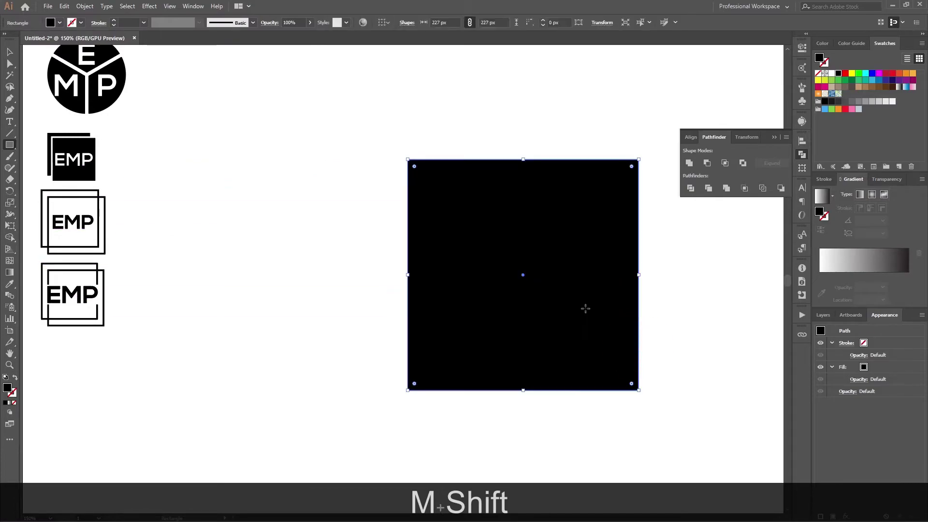
{"action": "key", "text": "v"}
{"action": "left_click_drag", "start_coordinate": [566, 307], "coordinate": [503, 274]}
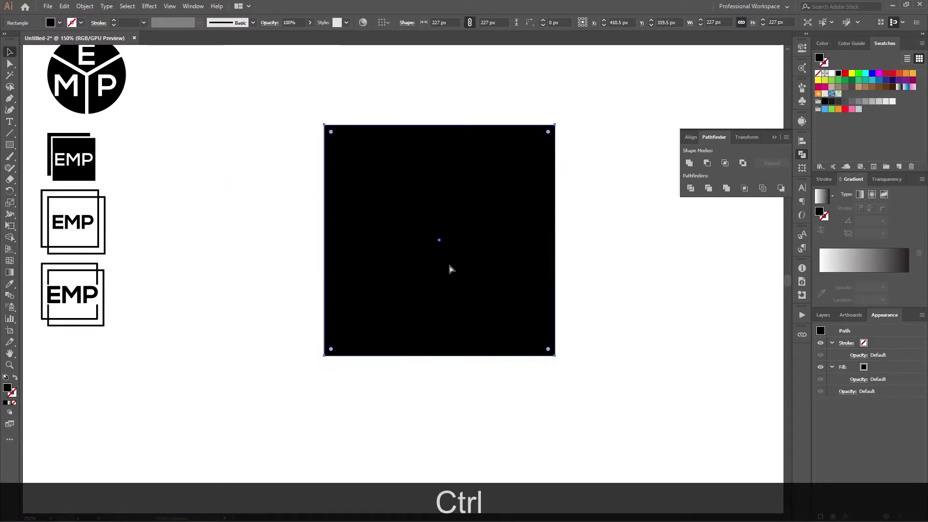
{"action": "scroll", "coordinate": [449, 267], "scroll_direction": "right", "scroll_amount": 2}
{"action": "left_click_drag", "start_coordinate": [433, 285], "coordinate": [446, 287]}
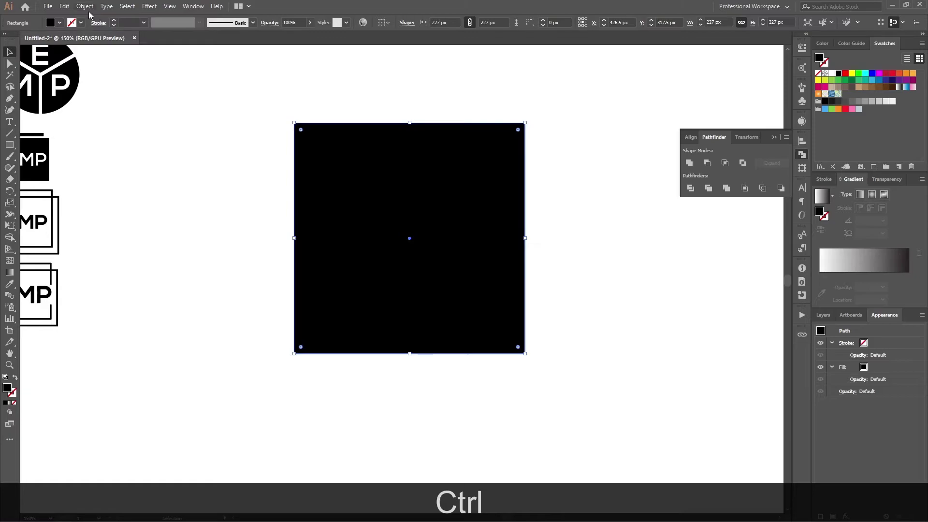
Open Split Into Grid for the black square with preview on, and set 2 rows and 2 columns.
{"action": "left_click", "coordinate": [85, 6]}
{"action": "mouse_move", "coordinate": [130, 226]}
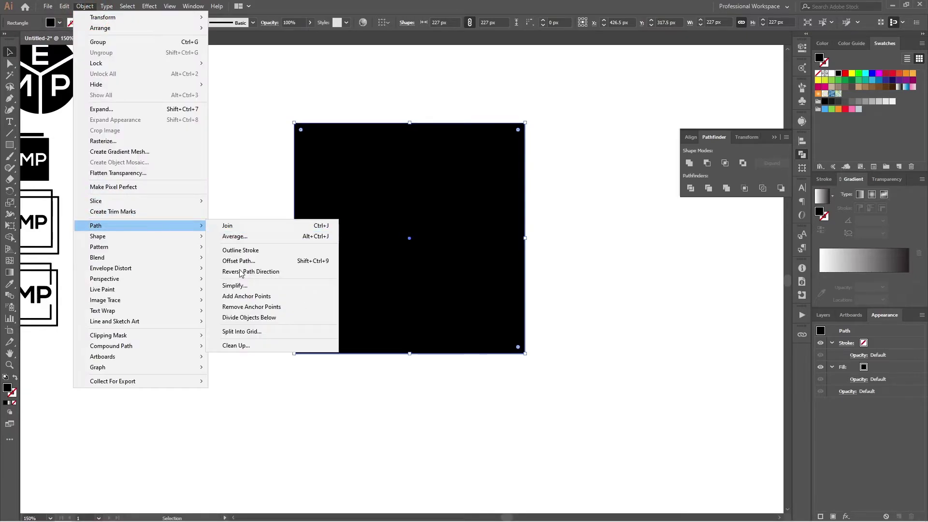
{"action": "left_click", "coordinate": [260, 333]}
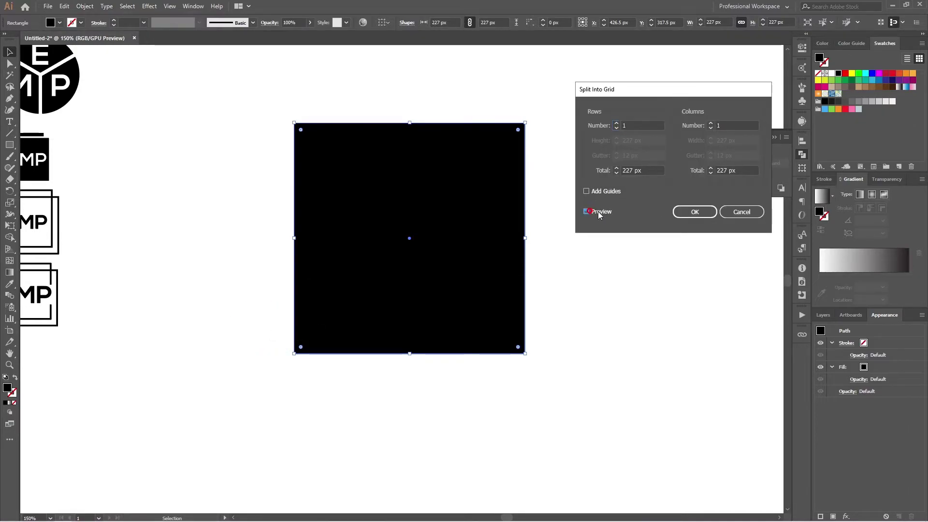
{"action": "left_click", "coordinate": [616, 124]}
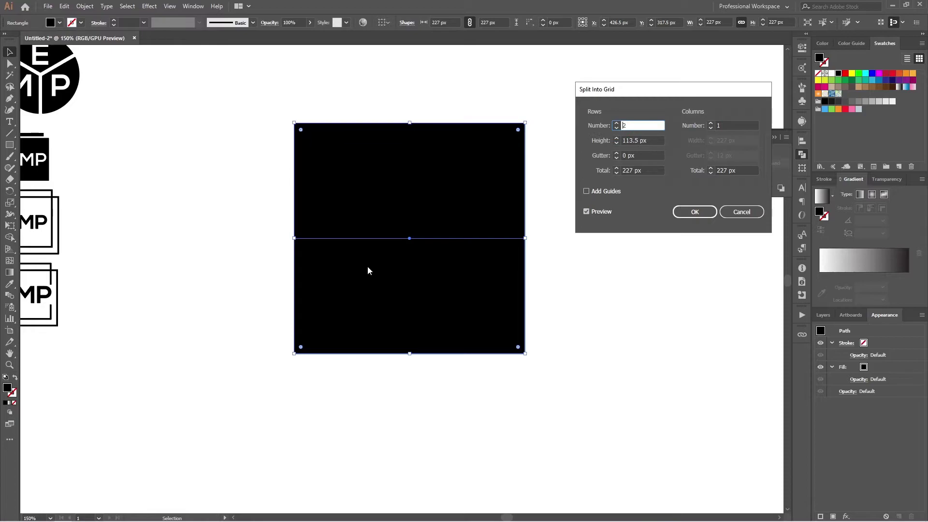
{"action": "left_click", "coordinate": [711, 124]}
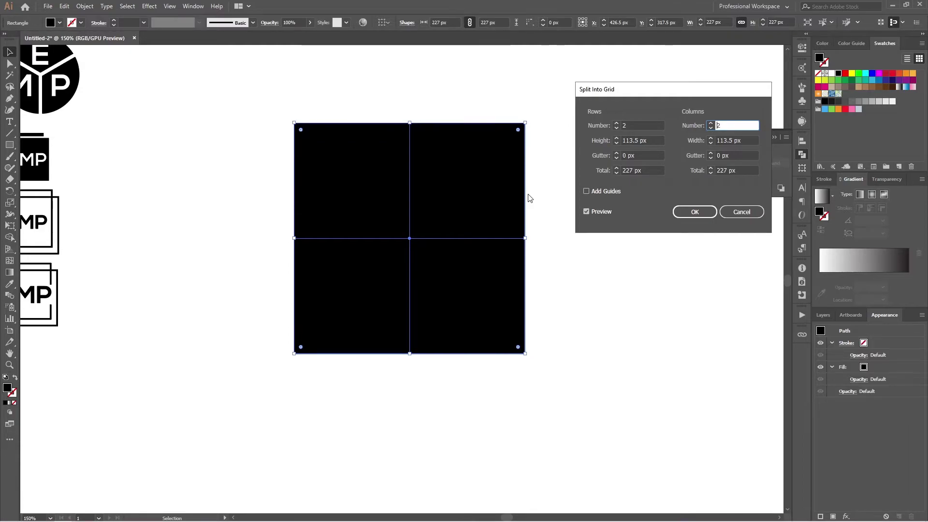
Set equal row and column gutters so each of the four grid squares measures 108.5 px, and apply the split.
{"action": "left_click", "coordinate": [616, 153]}
{"action": "left_click", "coordinate": [617, 153]}
{"action": "left_click", "coordinate": [617, 154]}
{"action": "left_click", "coordinate": [617, 154]}
{"action": "left_click", "coordinate": [617, 154]}
{"action": "left_click", "coordinate": [617, 153]}
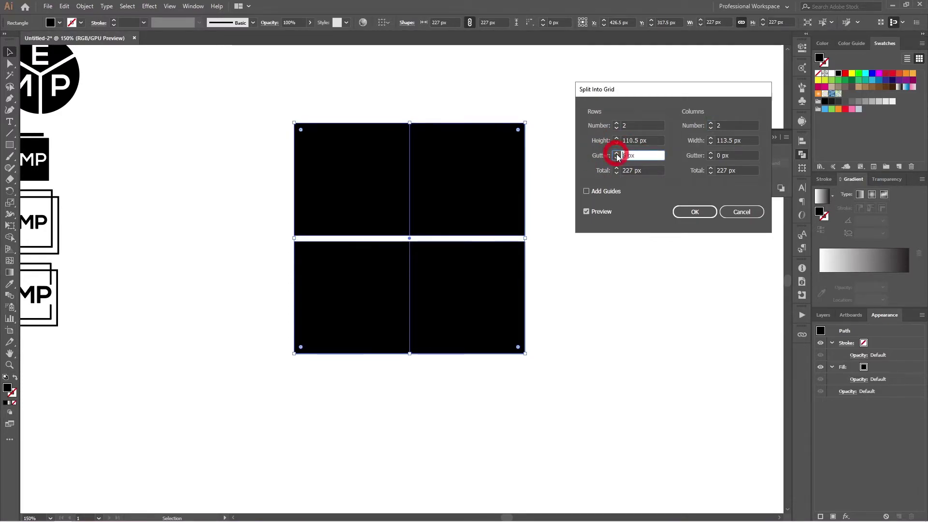
{"action": "left_click", "coordinate": [616, 158]}
{"action": "left_click", "coordinate": [617, 154]}
{"action": "left_click", "coordinate": [617, 154]}
{"action": "left_click", "coordinate": [616, 154]}
{"action": "left_click", "coordinate": [617, 153]}
{"action": "left_click", "coordinate": [617, 154]}
{"action": "left_click", "coordinate": [710, 154]}
{"action": "left_click", "coordinate": [710, 154]}
{"action": "left_click", "coordinate": [709, 154]}
{"action": "left_click", "coordinate": [710, 153]}
{"action": "left_click", "coordinate": [710, 154]}
{"action": "left_click", "coordinate": [710, 154]}
{"action": "left_click", "coordinate": [710, 154]}
{"action": "left_click", "coordinate": [710, 154]}
{"action": "left_click", "coordinate": [710, 154]}
{"action": "left_click", "coordinate": [695, 212]}
{"action": "left_click", "coordinate": [642, 300]}
{"action": "left_click", "coordinate": [493, 279]}
{"action": "left_click", "coordinate": [507, 221]}
{"action": "left_click", "coordinate": [651, 245]}
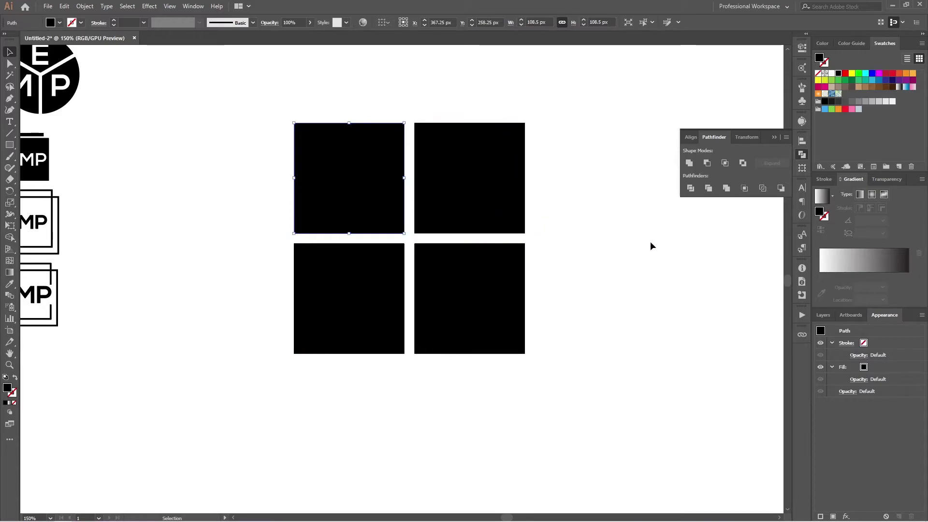
Delete the lower-left square and rotate the remaining three together 45° clockwise so they stand as diamonds.
{"action": "left_click", "coordinate": [362, 290]}
{"action": "key", "text": "Delete"}
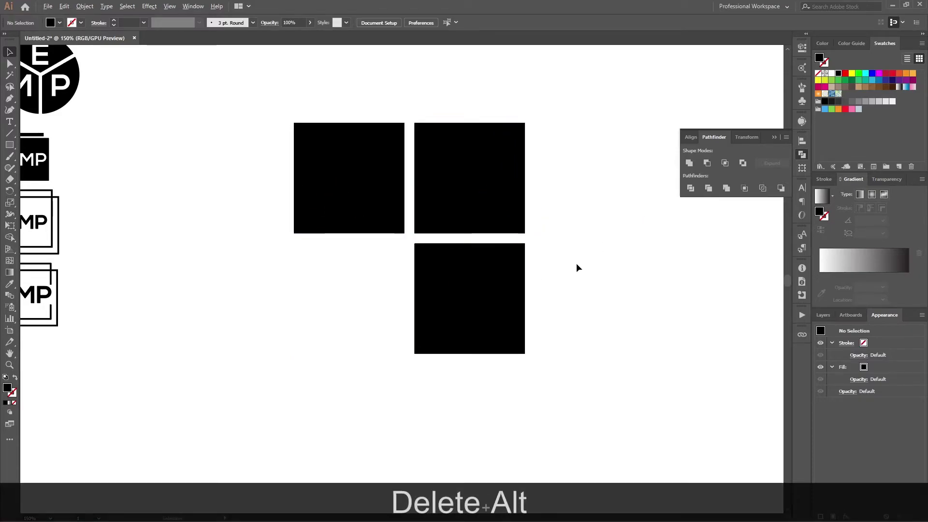
{"action": "key", "text": "ctrl+alt+0"}
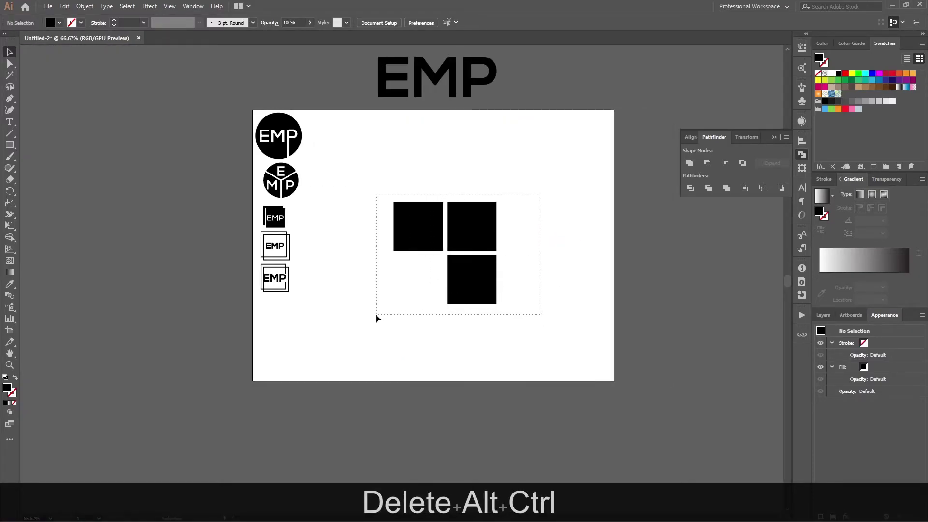
{"action": "left_click_drag", "start_coordinate": [376, 314], "coordinate": [376, 315]}
{"action": "key", "text": "shift"}
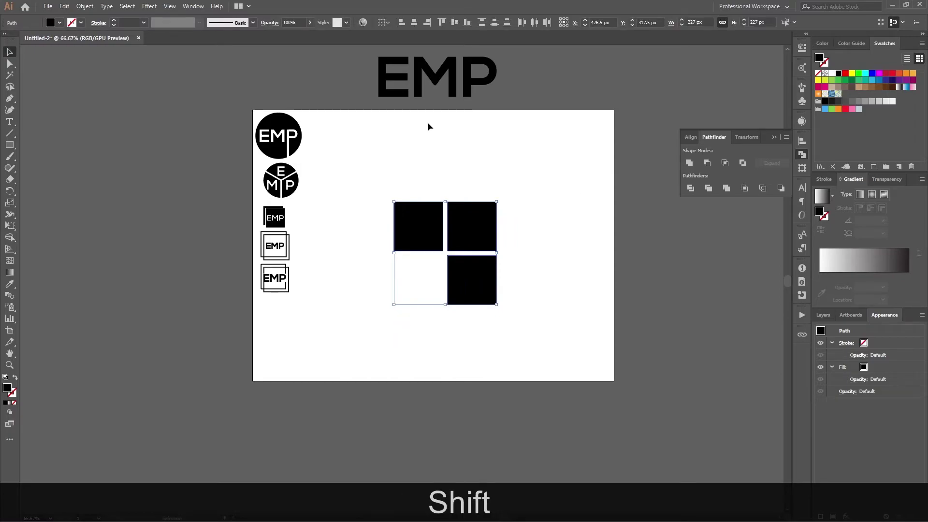
{"action": "left_click", "coordinate": [484, 161]}
{"action": "left_click", "coordinate": [429, 218]}
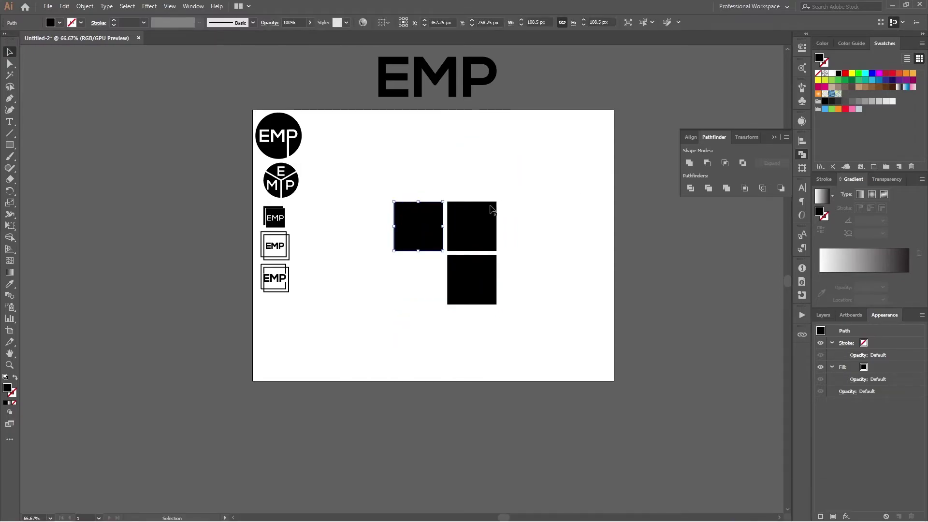
{"action": "left_click_drag", "start_coordinate": [523, 188], "coordinate": [390, 292]}
{"action": "key", "text": "shift"}
{"action": "left_click_drag", "start_coordinate": [503, 194], "coordinate": [536, 234]}
{"action": "left_click", "coordinate": [536, 234]}
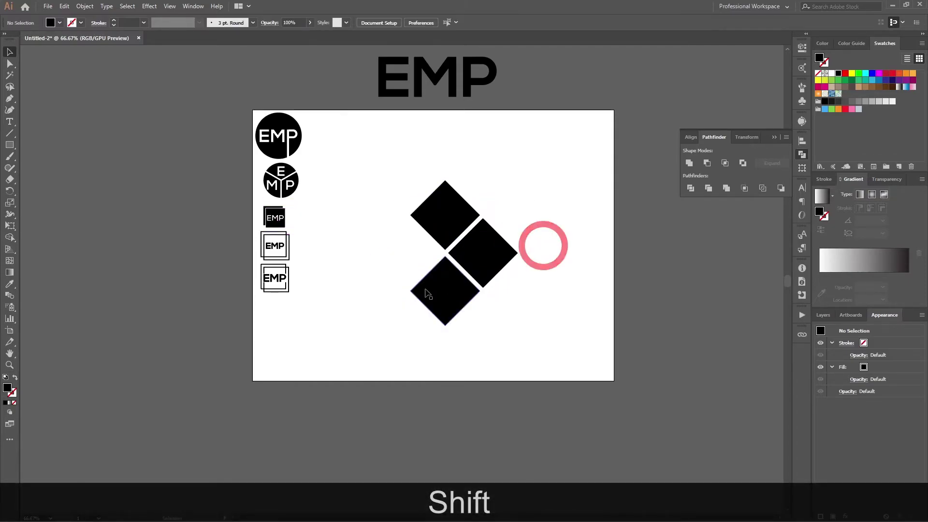
Duplicate the EMP lettering from above the artboard into the empty area above the diamonds and ungroup the copy.
{"action": "scroll", "coordinate": [413, 242], "scroll_direction": "up", "scroll_amount": 1}
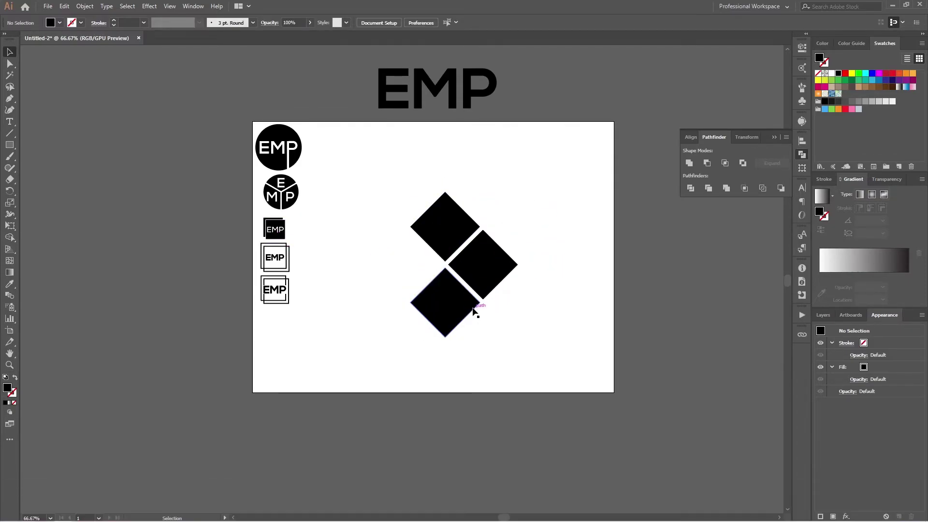
{"action": "left_click_drag", "start_coordinate": [429, 107], "coordinate": [521, 178]}
{"action": "key", "text": "alt"}
{"action": "right_click", "coordinate": [515, 173]}
{"action": "left_click", "coordinate": [544, 251]}
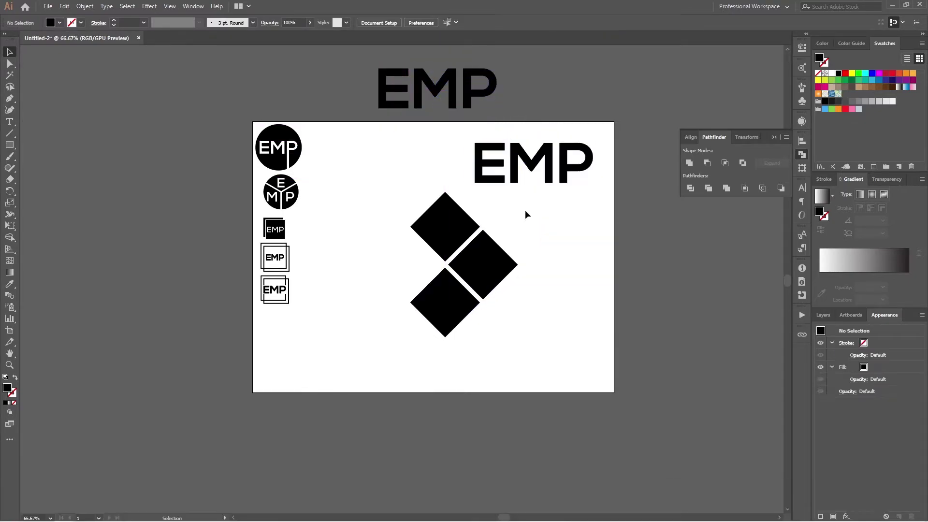
Scale the copied E, M and P letters down and fill them with red.
{"action": "left_click", "coordinate": [481, 180]}
{"action": "left_click_drag", "start_coordinate": [602, 129], "coordinate": [440, 160]}
{"action": "left_click", "coordinate": [844, 73]}
Try placing the red M on the lower diamond, and undo the move.
{"action": "left_click_drag", "start_coordinate": [590, 151], "coordinate": [439, 303]}
{"action": "left_click", "coordinate": [549, 184]}
{"action": "key", "text": "ctrl+z"}
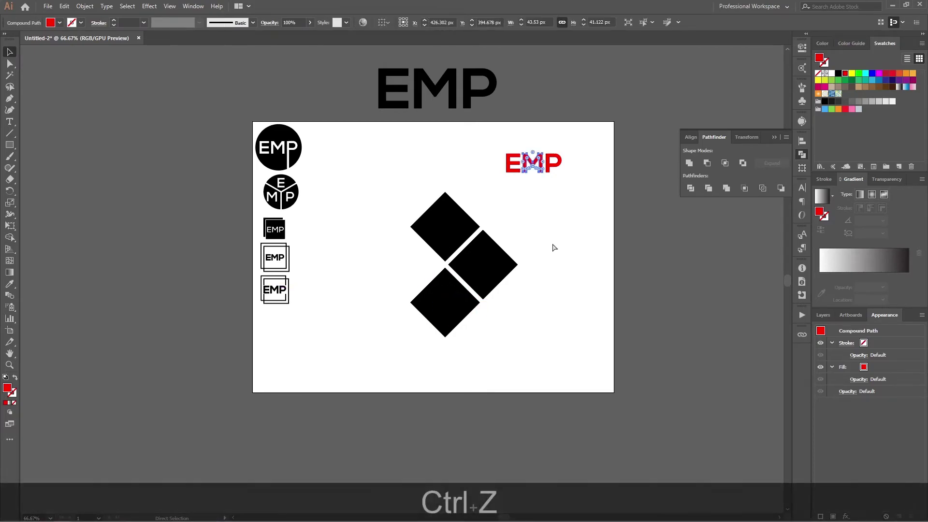
Enlarge the red letters to about 54 px high and place the M on the lower diamond.
{"action": "left_click", "coordinate": [549, 165]}
{"action": "left_click_drag", "start_coordinate": [562, 172], "coordinate": [454, 309]}
{"action": "left_click", "coordinate": [546, 204]}
{"action": "left_click", "coordinate": [577, 261]}
Send the lower diamond to the back and bring the red E and P to the front.
{"action": "left_click", "coordinate": [463, 315]}
{"action": "key", "text": "ctrl+shift+bracketleft"}
{"action": "key", "text": "ctrl+shift+bracketleft"}
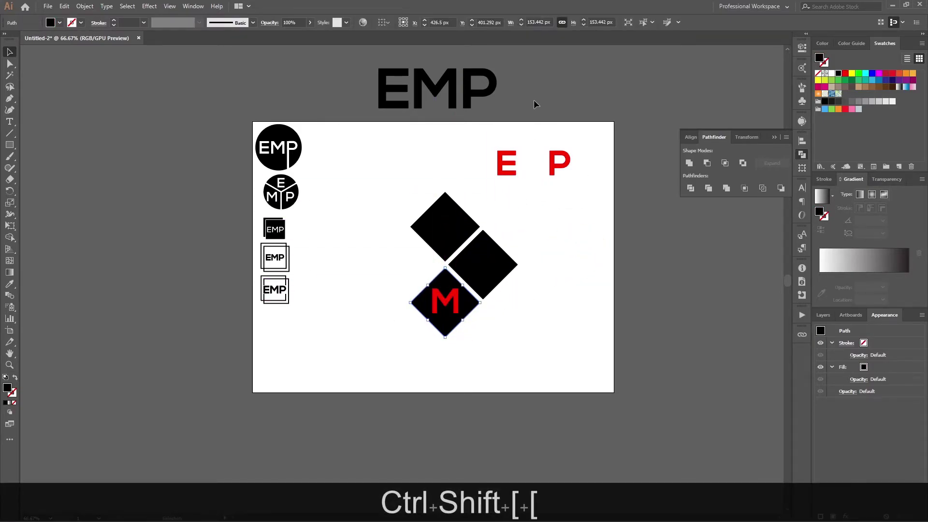
{"action": "left_click_drag", "start_coordinate": [569, 150], "coordinate": [474, 182]}
{"action": "key", "text": "ctrl+shift+bracketright"}
{"action": "key", "text": "ctrl+shift+bracketright"}
{"action": "key", "text": "ctrl+shift+bracketright"}
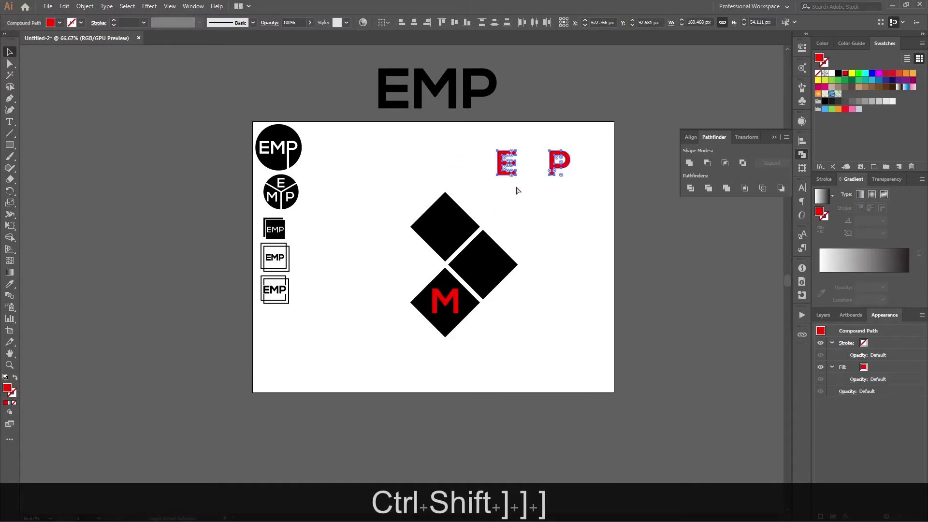
Center the red E on the upper diamond horizontally and vertically, and cut it out with Minus Front.
{"action": "left_click", "coordinate": [518, 194]}
{"action": "left_click", "coordinate": [449, 213], "text": "shift"}
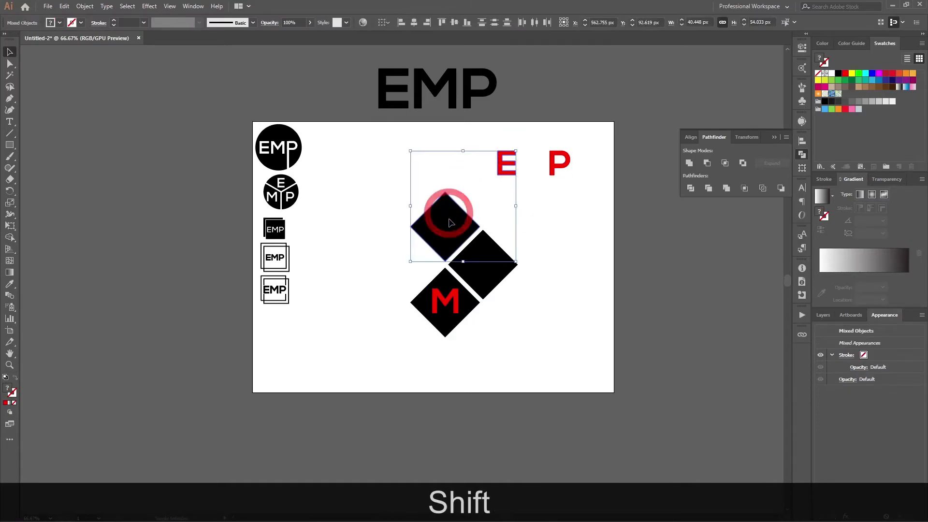
{"action": "left_click", "coordinate": [414, 22]}
{"action": "left_click", "coordinate": [454, 22]}
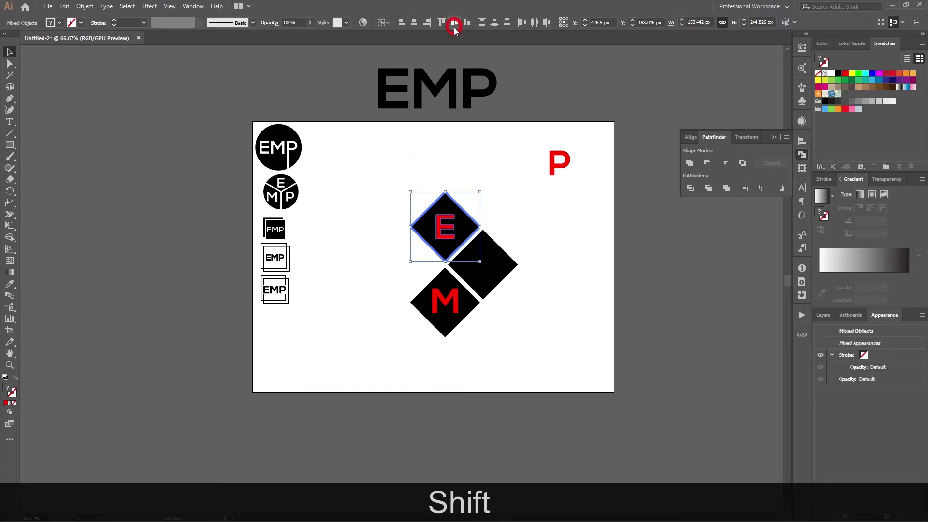
{"action": "left_click", "coordinate": [706, 162]}
{"action": "left_click", "coordinate": [604, 265]}
Center the red P on the right-hand diamond horizontally and vertically, and cut it out with Minus Front.
{"action": "left_click", "coordinate": [504, 267]}
{"action": "left_click", "coordinate": [560, 162], "text": "shift"}
{"action": "left_click", "coordinate": [490, 260]}
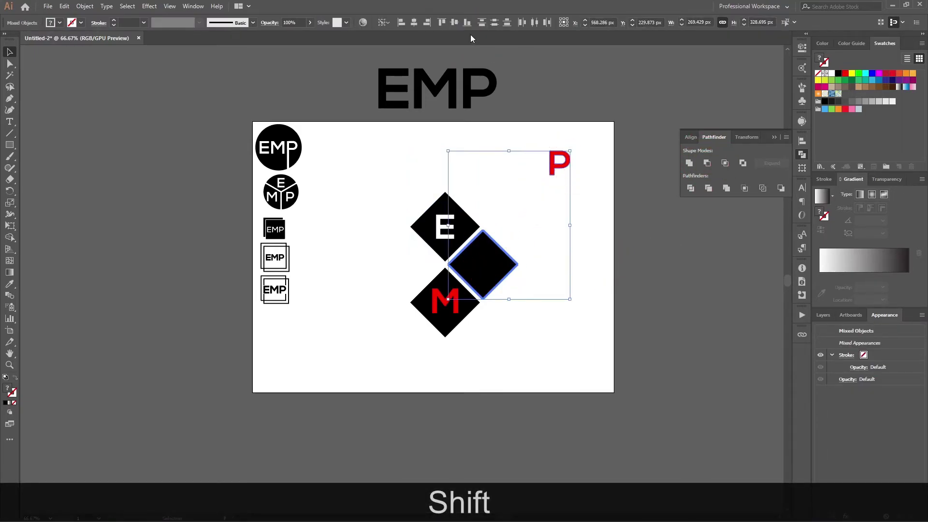
{"action": "left_click", "coordinate": [414, 22]}
{"action": "left_click", "coordinate": [454, 22]}
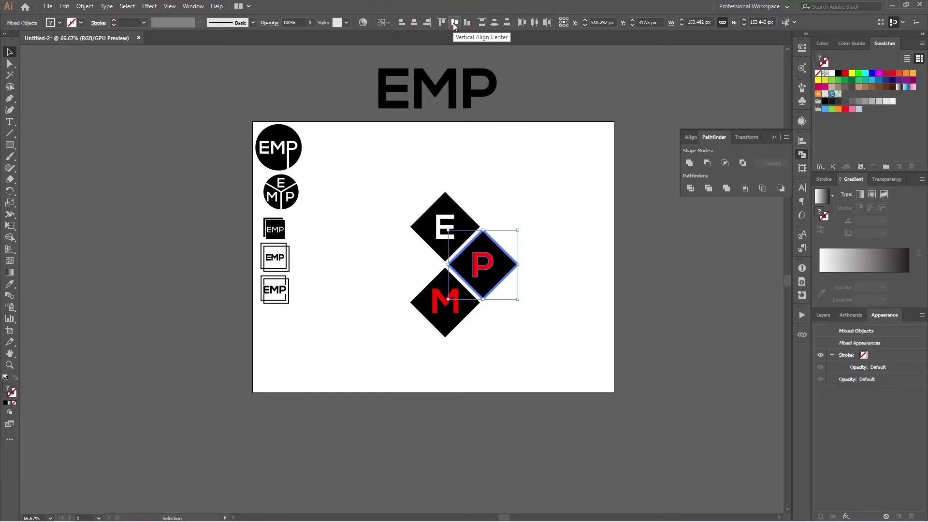
{"action": "left_click", "coordinate": [707, 163]}
{"action": "left_click", "coordinate": [497, 296]}
Center the red M on the lower diamond and cut it out with Minus Front.
{"action": "left_click", "coordinate": [453, 308]}
{"action": "left_click", "coordinate": [455, 307], "text": "shift"}
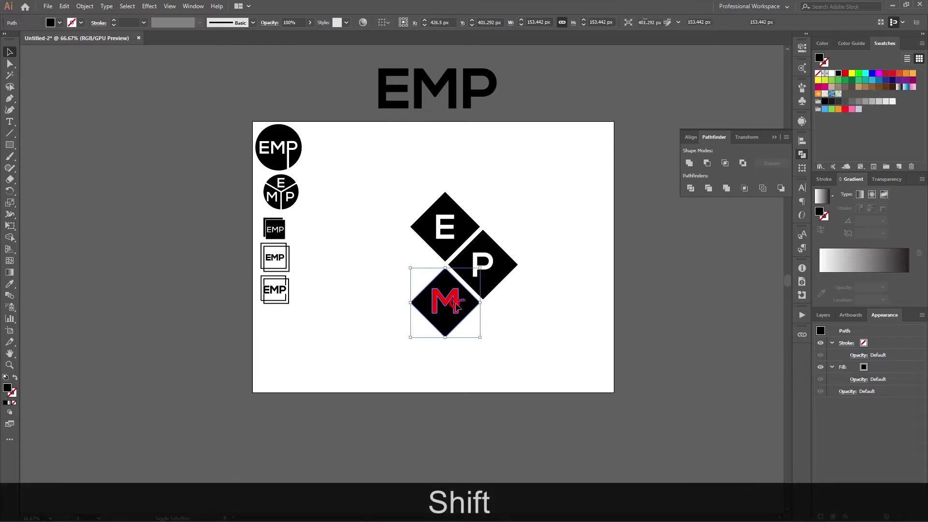
{"action": "left_click", "coordinate": [462, 319]}
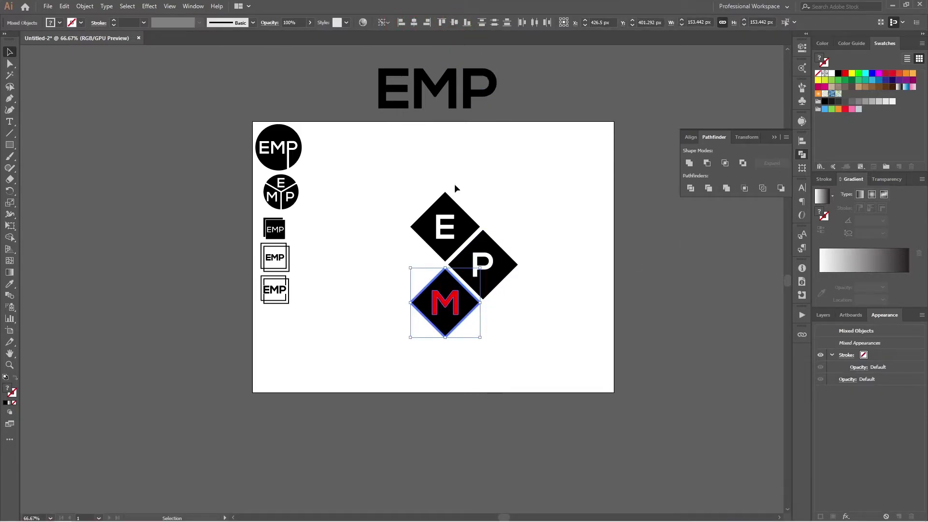
{"action": "left_click", "coordinate": [707, 163]}
{"action": "left_click", "coordinate": [540, 312]}
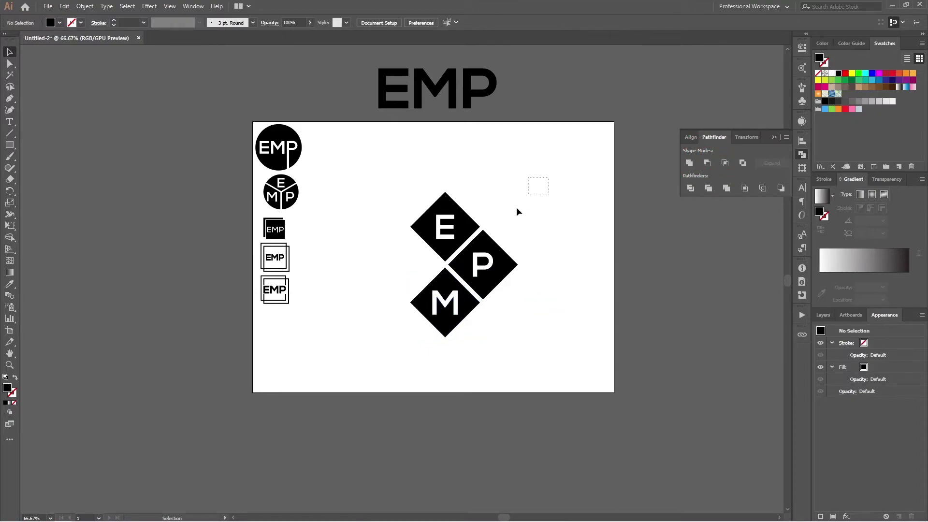
Group the three-diamond EMP logo, scale it down and place it below the other variations.
{"action": "left_click_drag", "start_coordinate": [391, 340], "coordinate": [391, 340]}
{"action": "key", "text": "ctrl+g"}
{"action": "left_click", "coordinate": [530, 321]}
{"action": "left_click", "coordinate": [514, 271]}
{"action": "left_click_drag", "start_coordinate": [517, 264], "coordinate": [516, 269]}
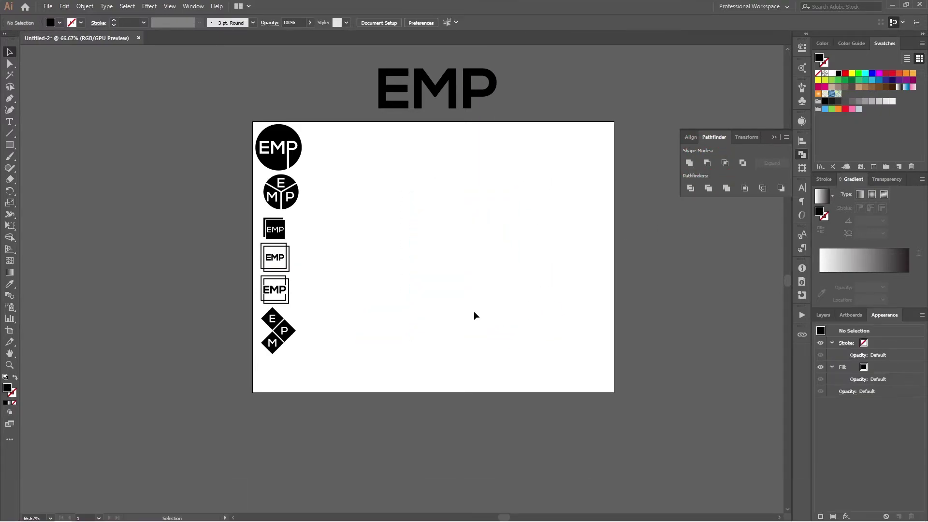
Draw a black circle about 230 px in diameter in the empty area of the artboard.
{"action": "scroll", "coordinate": [440, 287], "scroll_direction": "up", "scroll_amount": 3}
{"action": "scroll", "coordinate": [457, 300], "scroll_direction": "down", "scroll_amount": 3}
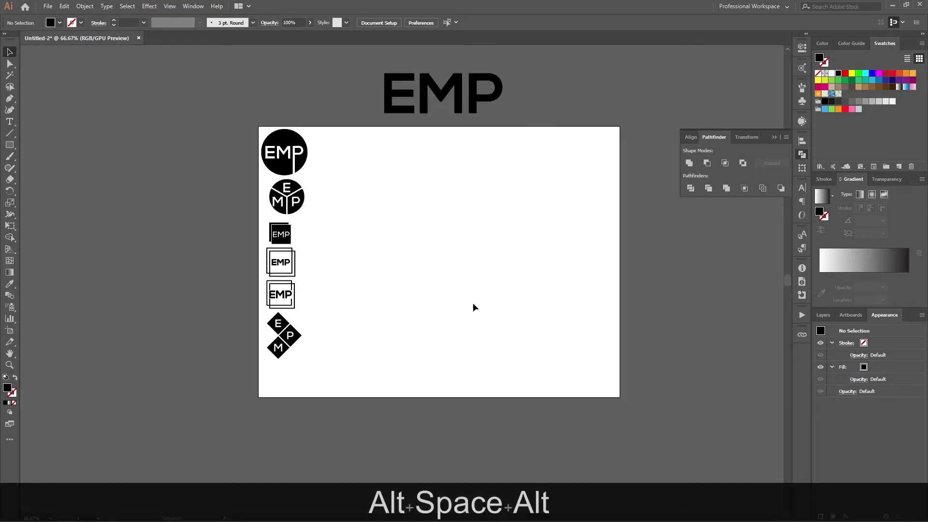
{"action": "left_click_drag", "start_coordinate": [462, 307], "coordinate": [403, 288]}
{"action": "scroll", "coordinate": [326, 260], "scroll_direction": "up", "scroll_amount": 1}
{"action": "left_click_drag", "start_coordinate": [326, 260], "coordinate": [320, 292]}
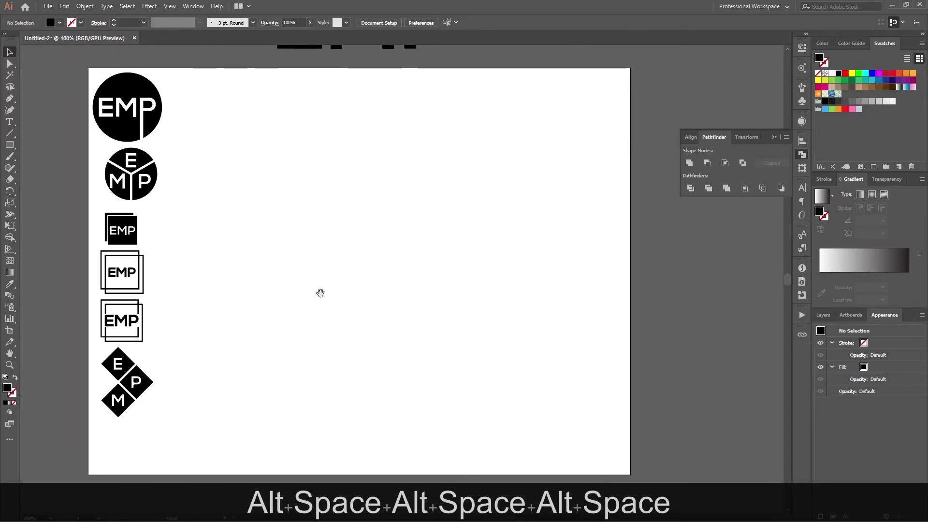
{"action": "key", "text": "l"}
{"action": "left_click_drag", "start_coordinate": [315, 213], "coordinate": [394, 291]}
Duplicate the circle in place, scale the copy down to 209 px and nudge it slightly to the right.
{"action": "left_click", "coordinate": [10, 53]}
{"action": "key", "text": "ctrl+c"}
{"action": "key", "text": "ctrl+f"}
{"action": "left_click_drag", "start_coordinate": [237, 212], "coordinate": [252, 215]}
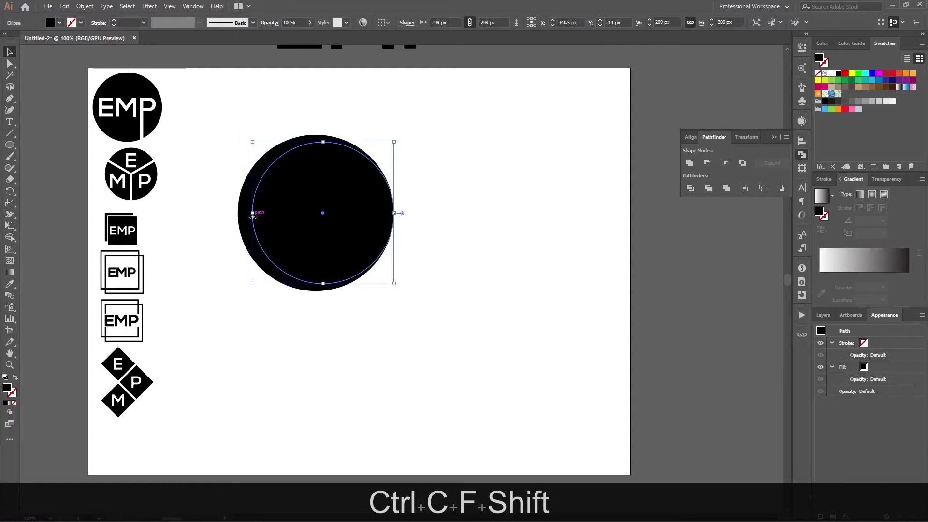
{"action": "key", "text": "Right"}
{"action": "key", "text": "Right"}
{"action": "key", "text": "Right"}
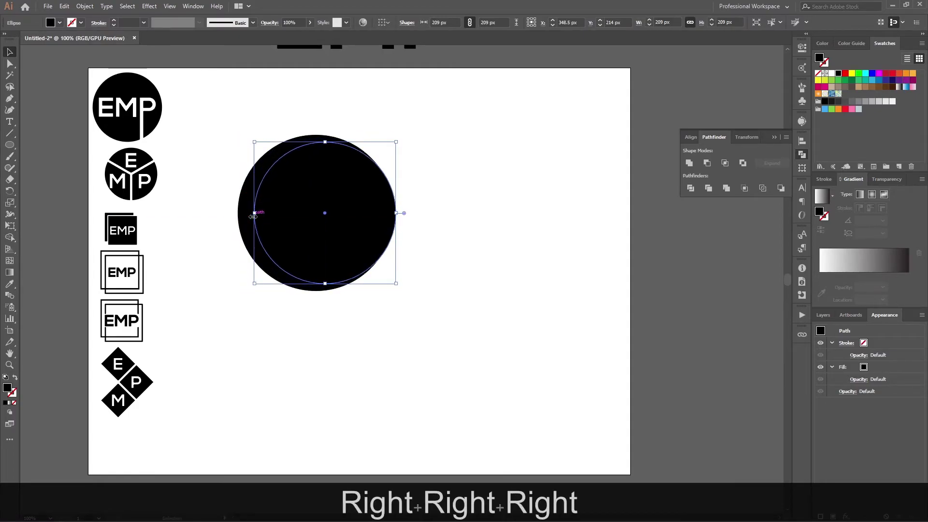
Subtract the smaller circle from the larger one to leave a crescent open to the right.
{"action": "left_click_drag", "start_coordinate": [428, 129], "coordinate": [290, 307]}
{"action": "left_click", "coordinate": [714, 164]}
{"action": "left_click", "coordinate": [469, 211]}
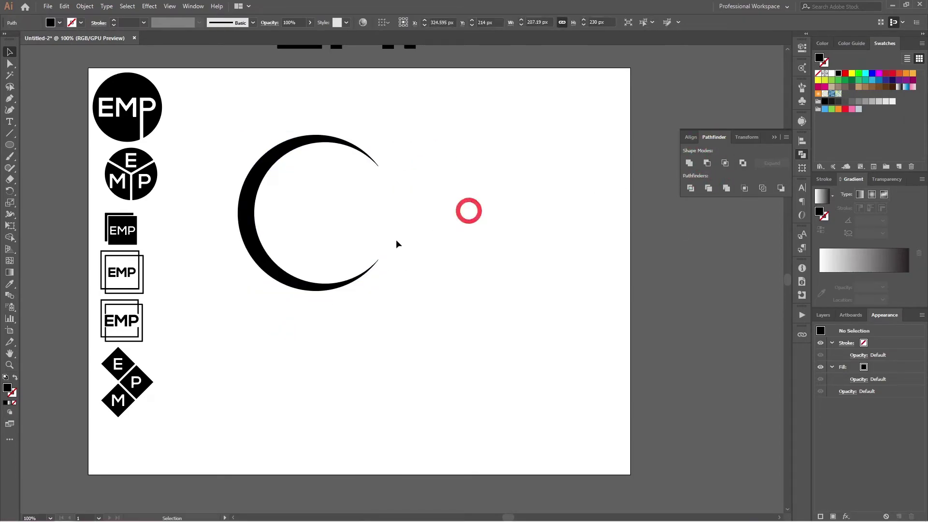
Duplicate the crescent in place and rotate the copy 180° so it opens to the left.
{"action": "left_click", "coordinate": [243, 220]}
{"action": "key", "text": "ctrl+c"}
{"action": "key", "text": "ctrl+f"}
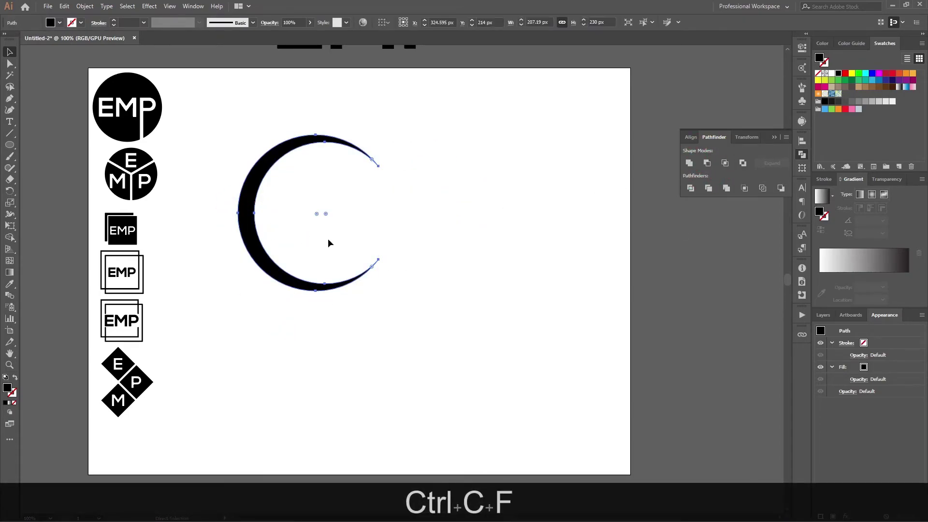
{"action": "key", "text": "shift"}
{"action": "left_click_drag", "start_coordinate": [385, 132], "coordinate": [232, 285]}
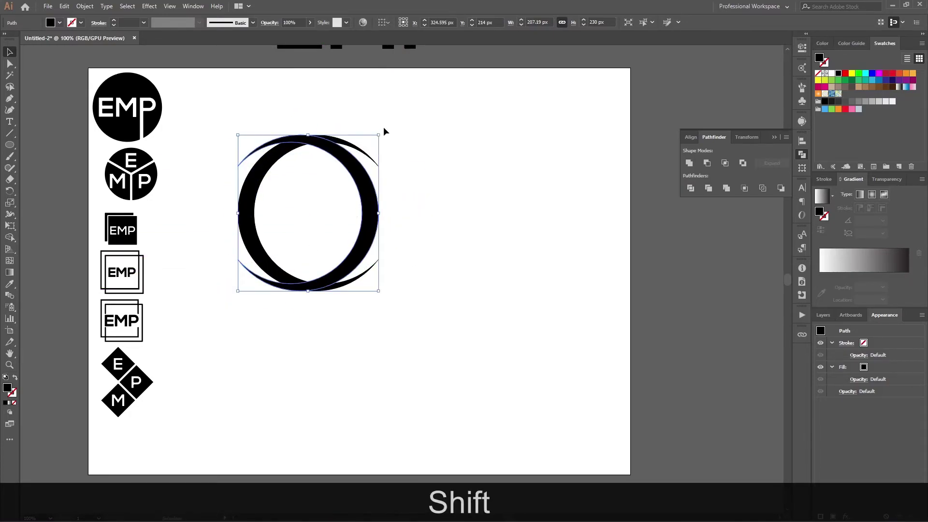
Scale the flipped crescent down proportionally inside the original and nudge it right so both form an interlocking ring.
{"action": "key", "text": "shift+alt"}
{"action": "left_click_drag", "start_coordinate": [240, 213], "coordinate": [270, 212]}
{"action": "left_click_drag", "start_coordinate": [385, 212], "coordinate": [392, 213]}
{"action": "key", "text": "Right"}
{"action": "key", "text": "Right"}
{"action": "key", "text": "Right"}
{"action": "key", "text": "Right"}
Move both crescents together to the middle of the artboard.
{"action": "left_click_drag", "start_coordinate": [425, 113], "coordinate": [235, 320]}
{"action": "left_click_drag", "start_coordinate": [314, 288], "coordinate": [391, 311]}
{"action": "left_click", "coordinate": [534, 252]}
Copy the EMP lettering from above the artboard into the crescent ring and scale it to fit inside.
{"action": "scroll", "coordinate": [391, 140], "scroll_direction": "up", "scroll_amount": 3}
{"action": "left_click_drag", "start_coordinate": [390, 108], "coordinate": [443, 303]}
{"action": "left_click_drag", "start_coordinate": [482, 254], "coordinate": [465, 316]}
{"action": "left_click", "coordinate": [524, 276]}
Group the two crescents and center them with the EMP lettering horizontally and vertically.
{"action": "left_click_drag", "start_coordinate": [465, 219], "coordinate": [399, 254]}
{"action": "key", "text": "ctrl+g"}
{"action": "left_click_drag", "start_coordinate": [522, 191], "coordinate": [312, 379]}
{"action": "key", "text": "ctrl+g"}
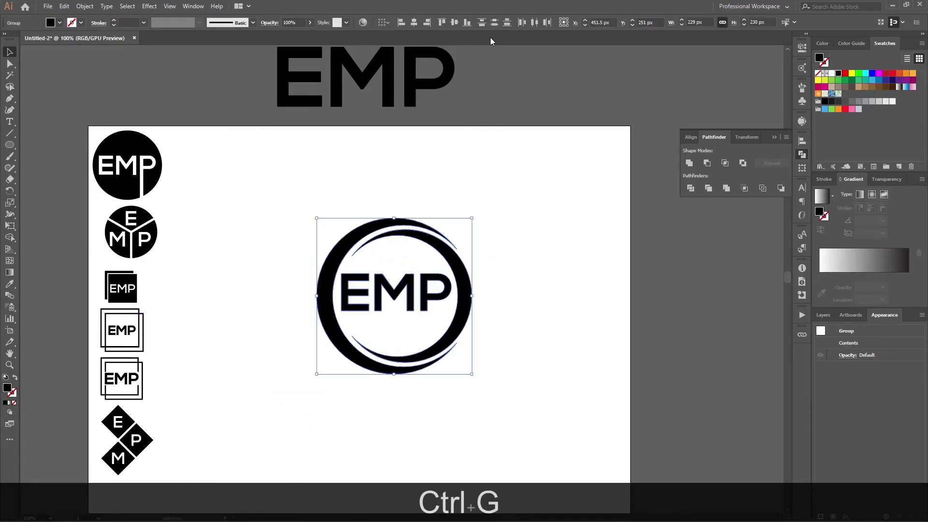
{"action": "left_click", "coordinate": [414, 22]}
{"action": "left_click", "coordinate": [454, 22]}
{"action": "left_click", "coordinate": [552, 243]}
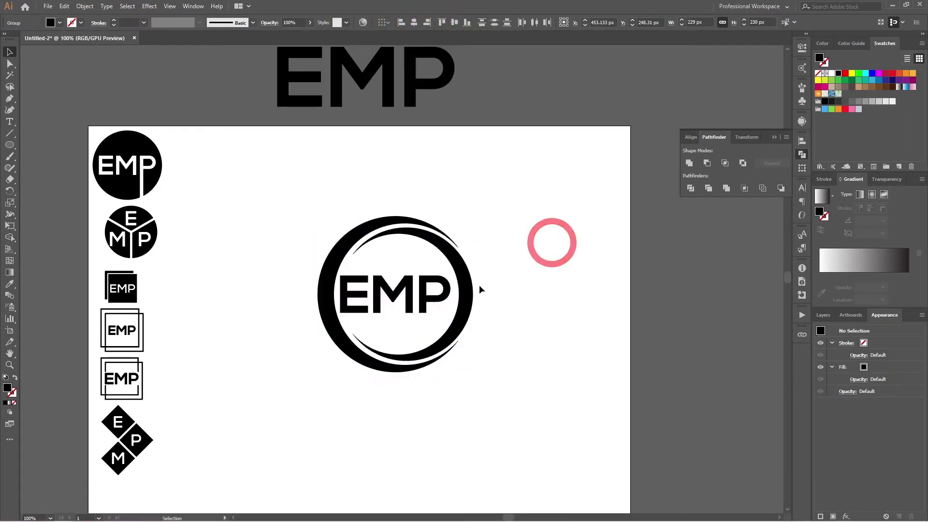
Place a scaled-down, grouped copy of the crescent-ring EMP logo below the other variations.
{"action": "left_click_drag", "start_coordinate": [500, 183], "coordinate": [268, 430]}
{"action": "scroll", "coordinate": [362, 338], "scroll_direction": "down", "scroll_amount": 3}
{"action": "left_click_drag", "start_coordinate": [349, 245], "coordinate": [204, 402]}
{"action": "left_click_drag", "start_coordinate": [330, 271], "coordinate": [292, 327]}
{"action": "left_click_drag", "start_coordinate": [253, 354], "coordinate": [128, 410]}
{"action": "key", "text": "ctrl+f"}
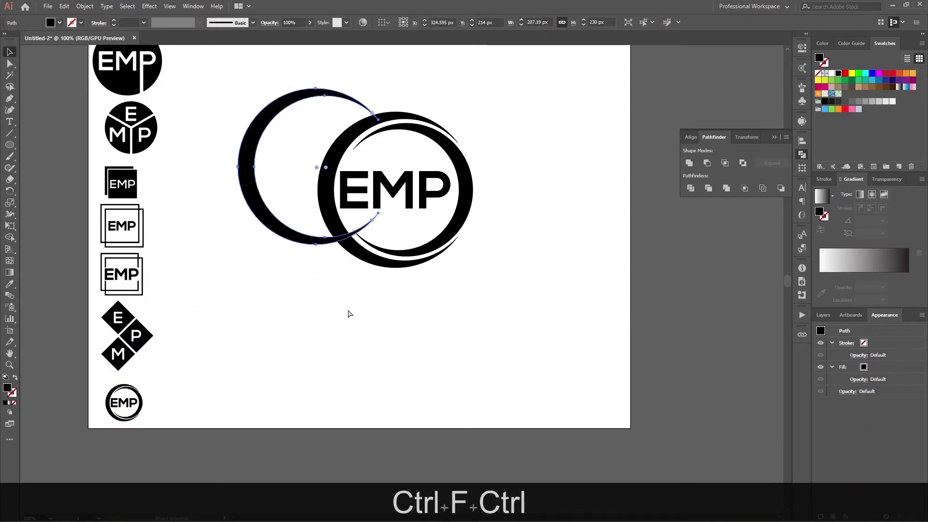
{"action": "key", "text": "ctrl+z"}
{"action": "key", "text": "g"}
{"action": "left_click", "coordinate": [337, 327]}
Delete the EMP lettering from inside the large crescent ring.
{"action": "left_click", "coordinate": [435, 189]}
{"action": "key", "text": "Delete"}
{"action": "scroll", "coordinate": [496, 184], "scroll_direction": "up", "scroll_amount": 3}
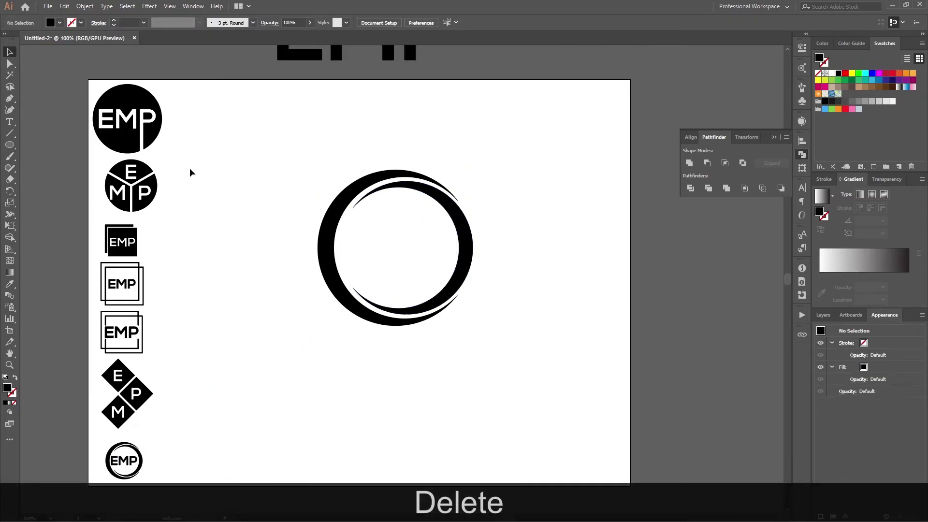
Copy the first solid-circle EMP logo into the large crescent ring, enlarge it to about 162 px and center it.
{"action": "left_click_drag", "start_coordinate": [155, 132], "coordinate": [456, 302]}
{"action": "left_click_drag", "start_coordinate": [487, 175], "coordinate": [377, 318]}
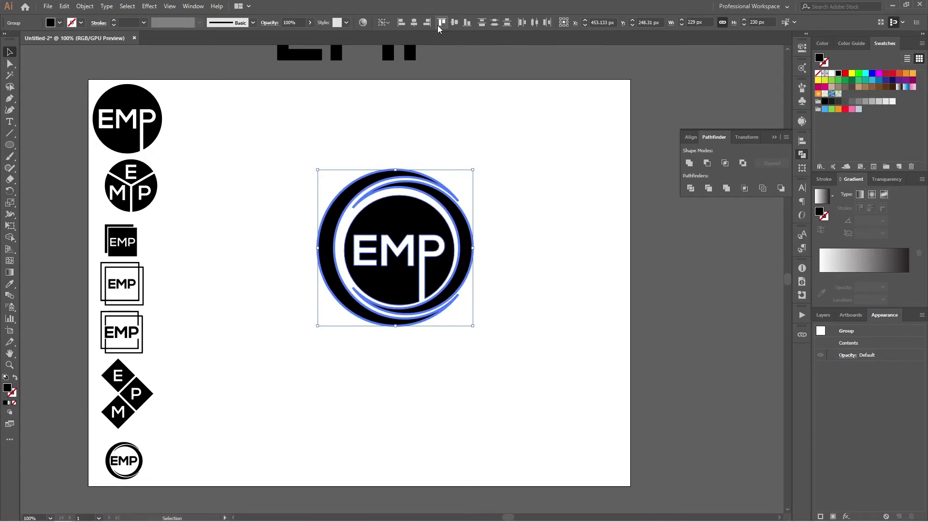
{"action": "left_click", "coordinate": [414, 22]}
{"action": "left_click", "coordinate": [508, 172]}
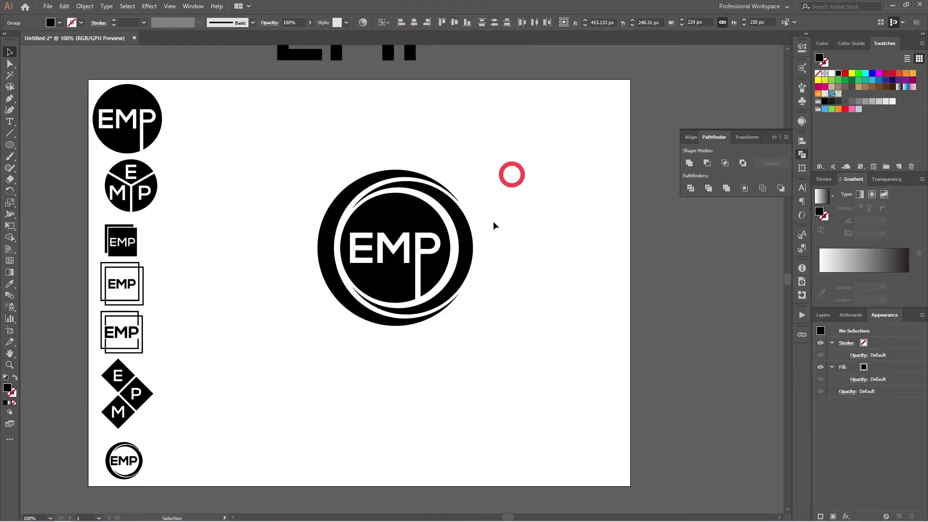
Nudge the solid-circle EMP logo a few pixels to the right to balance it inside the ring.
{"action": "key", "text": "Right"}
{"action": "key", "text": "Right"}
{"action": "key", "text": "Right"}
{"action": "key", "text": "Right"}
{"action": "key", "text": "Right"}
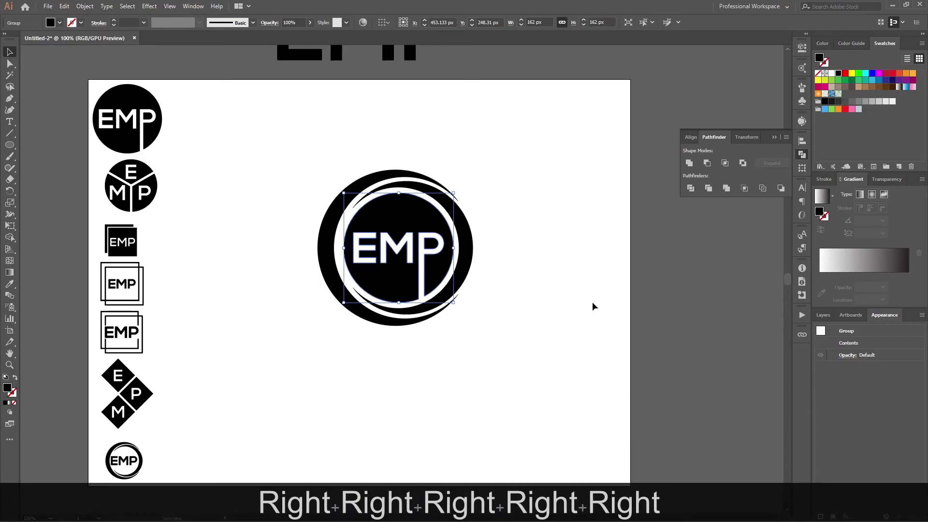
{"action": "key", "text": "Left"}
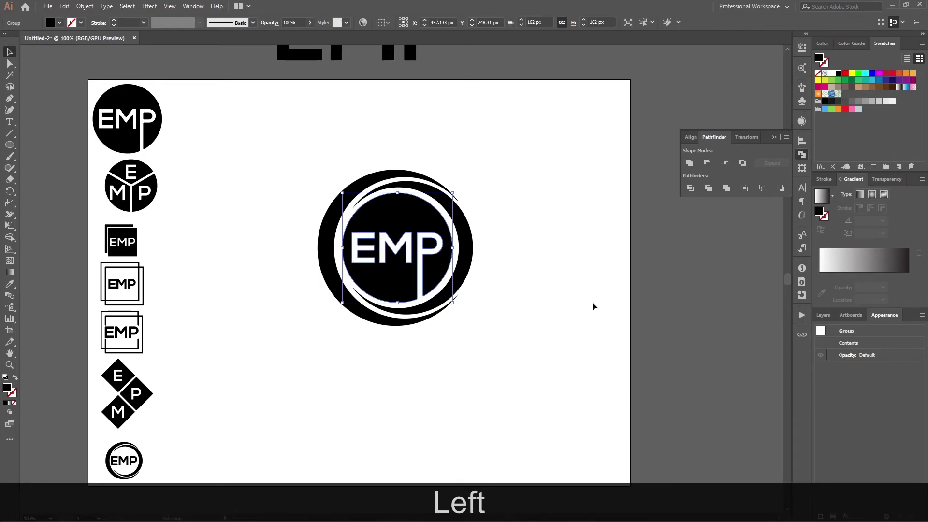
{"action": "left_click", "coordinate": [591, 303]}
Scale the inner solid-circle EMP logo down to about 153 px and select it together with the crescent ring.
{"action": "left_click_drag", "start_coordinate": [514, 133], "coordinate": [244, 395]}
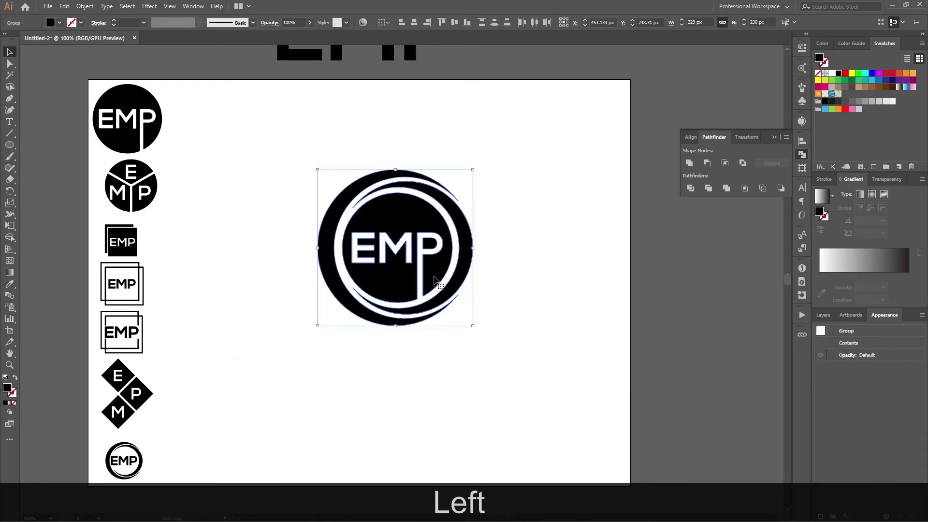
{"action": "left_click", "coordinate": [526, 228]}
{"action": "left_click", "coordinate": [434, 243]}
{"action": "left_click_drag", "start_coordinate": [342, 303], "coordinate": [344, 296]}
{"action": "left_click_drag", "start_coordinate": [500, 158], "coordinate": [294, 360]}
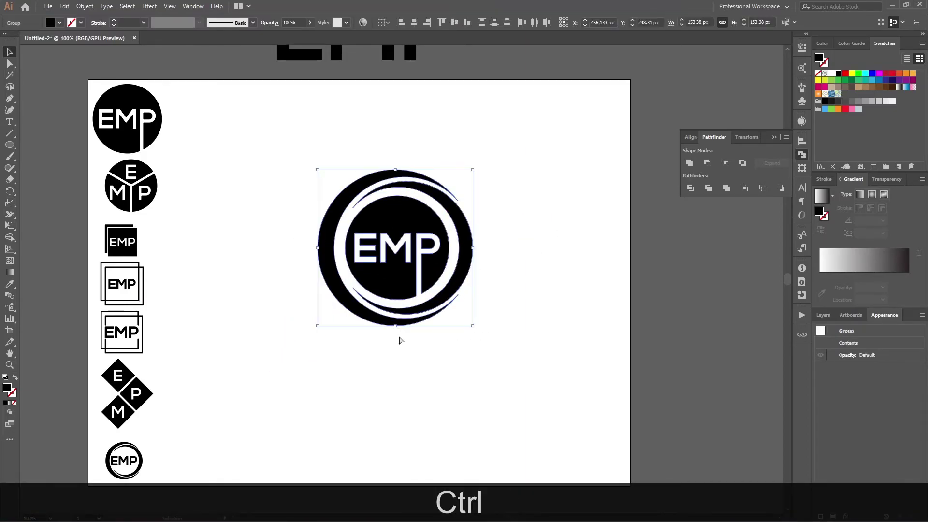
Group the solid-circle badge with its crescent ring, scale it to about 120 px and place it beside the Y-split circle logo.
{"action": "key", "text": "ctrl+g"}
{"action": "left_click_drag", "start_coordinate": [403, 275], "coordinate": [262, 403]}
{"action": "left_click_drag", "start_coordinate": [332, 299], "coordinate": [294, 335]}
{"action": "left_click", "coordinate": [383, 346]}
{"action": "left_click_drag", "start_coordinate": [279, 380], "coordinate": [224, 183]}
{"action": "left_click", "coordinate": [240, 265]}
{"action": "left_click", "coordinate": [237, 216]}
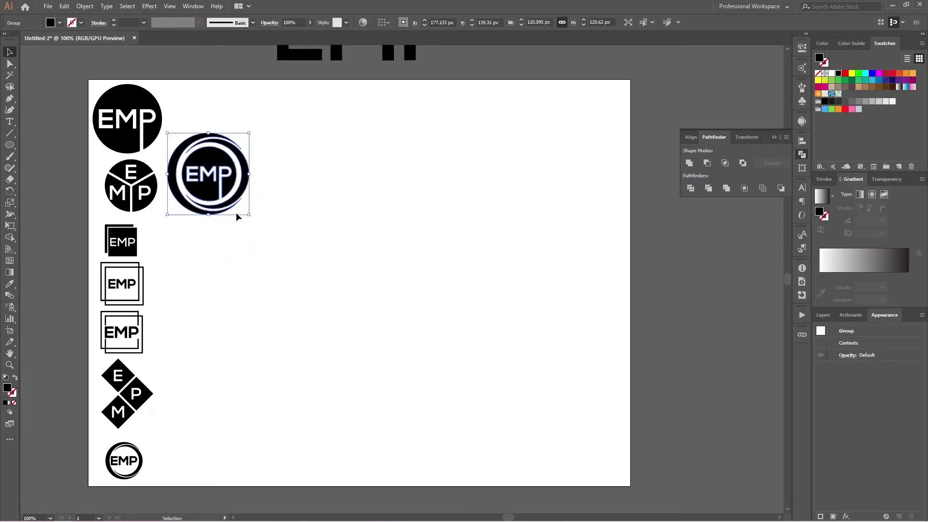
Copy the small crescent-ring EMP logo to the artboard's middle, enlarge it to about 300 px and ungroup it.
{"action": "left_click_drag", "start_coordinate": [142, 467], "coordinate": [452, 417]}
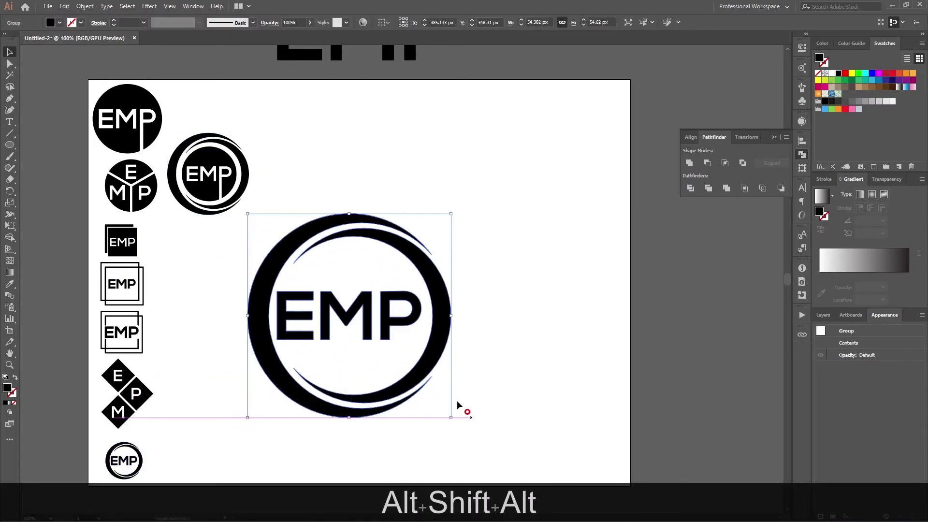
{"action": "left_click_drag", "start_coordinate": [372, 323], "coordinate": [398, 318]}
{"action": "right_click", "coordinate": [399, 316]}
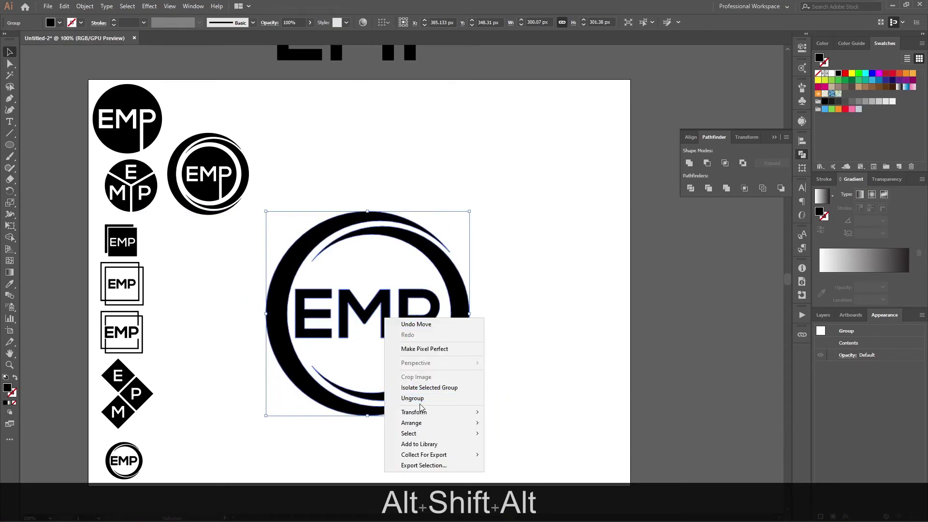
{"action": "left_click", "coordinate": [582, 364]}
{"action": "left_click", "coordinate": [582, 364]}
Widen the EMP lettering proportionally to about 300 px so it spans the ring's full outer width.
{"action": "left_click", "coordinate": [429, 310]}
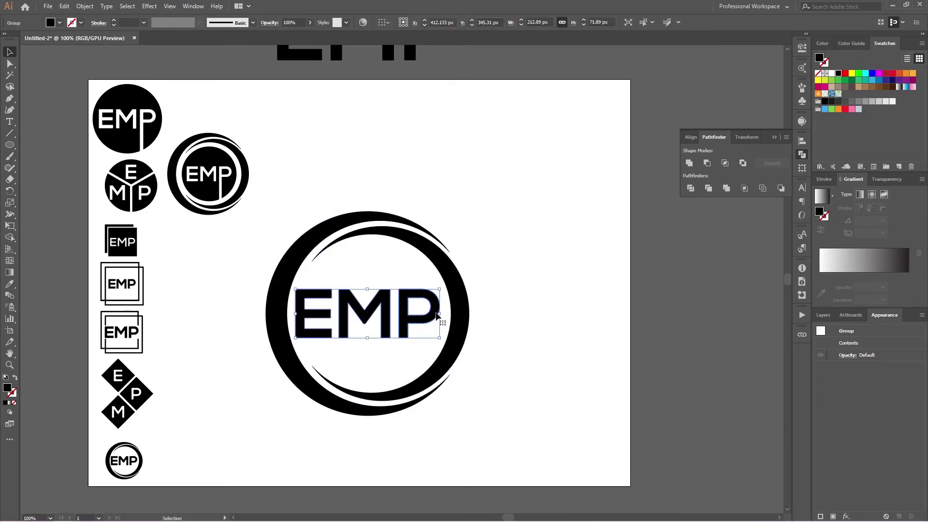
{"action": "left_click_drag", "start_coordinate": [441, 313], "coordinate": [469, 314]}
{"action": "left_click_drag", "start_coordinate": [299, 314], "coordinate": [261, 313]}
{"action": "left_click", "coordinate": [212, 317]}
Bring the enlarged EMP lettering in front of the ring and fill it with red.
{"action": "scroll", "coordinate": [251, 298], "scroll_direction": "up", "scroll_amount": 1}
{"action": "scroll", "coordinate": [251, 302], "scroll_direction": "up", "scroll_amount": 3}
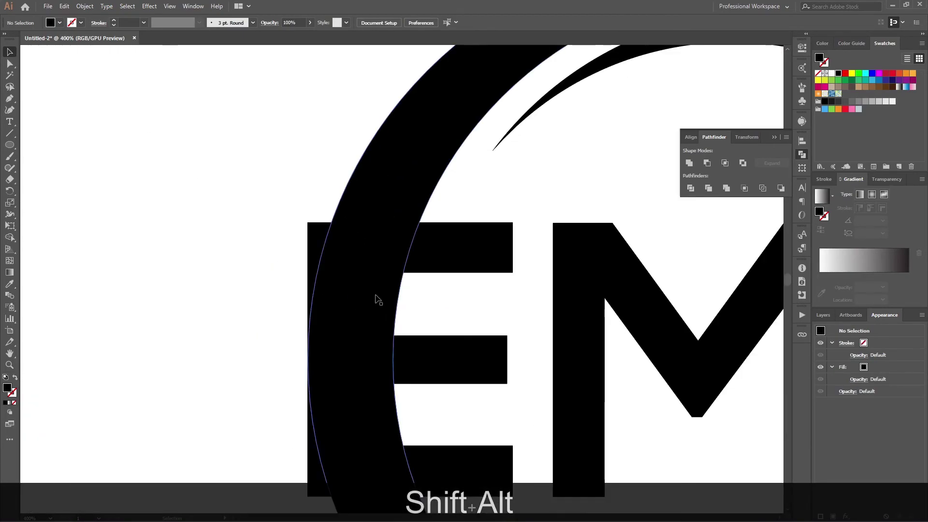
{"action": "left_click", "coordinate": [435, 264]}
{"action": "scroll", "coordinate": [452, 285], "scroll_direction": "right", "scroll_amount": 2}
{"action": "scroll", "coordinate": [452, 285], "scroll_direction": "right", "scroll_amount": 1}
{"action": "key", "text": "ctrl+shift+bracketright"}
{"action": "key", "text": "ctrl+shift+bracketright"}
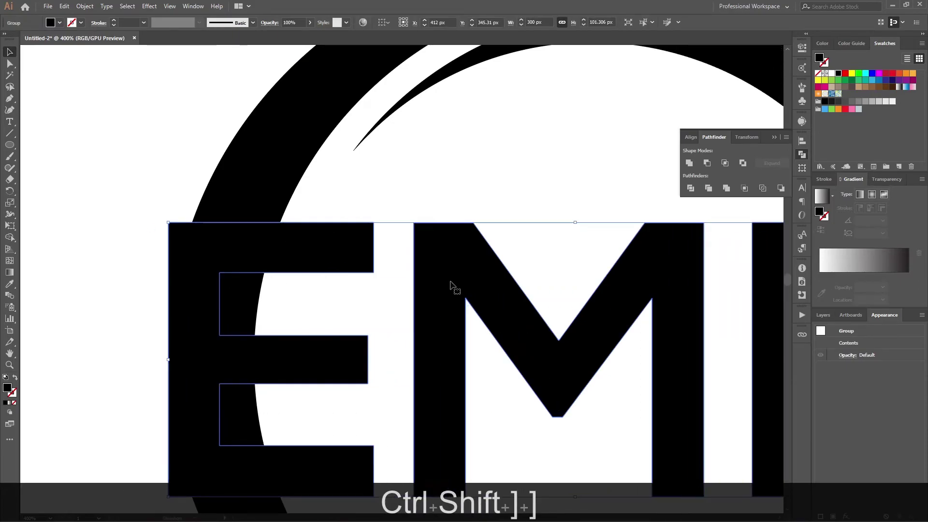
{"action": "left_click", "coordinate": [845, 73]}
{"action": "scroll", "coordinate": [578, 193], "scroll_direction": "down", "scroll_amount": 4}
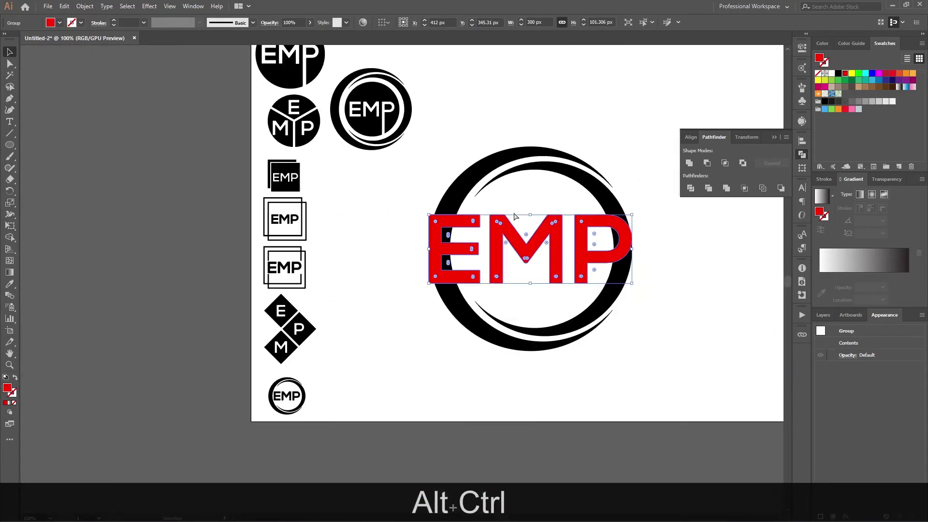
Move the left crescent's inner middle anchor outward to X 280 px, thinning the ring to the E's stem width.
{"action": "scroll", "coordinate": [400, 215], "scroll_direction": "right", "scroll_amount": 1}
{"action": "scroll", "coordinate": [401, 215], "scroll_direction": "up", "scroll_amount": 2}
{"action": "scroll", "coordinate": [369, 218], "scroll_direction": "right", "scroll_amount": 1}
{"action": "left_click", "coordinate": [392, 201]}
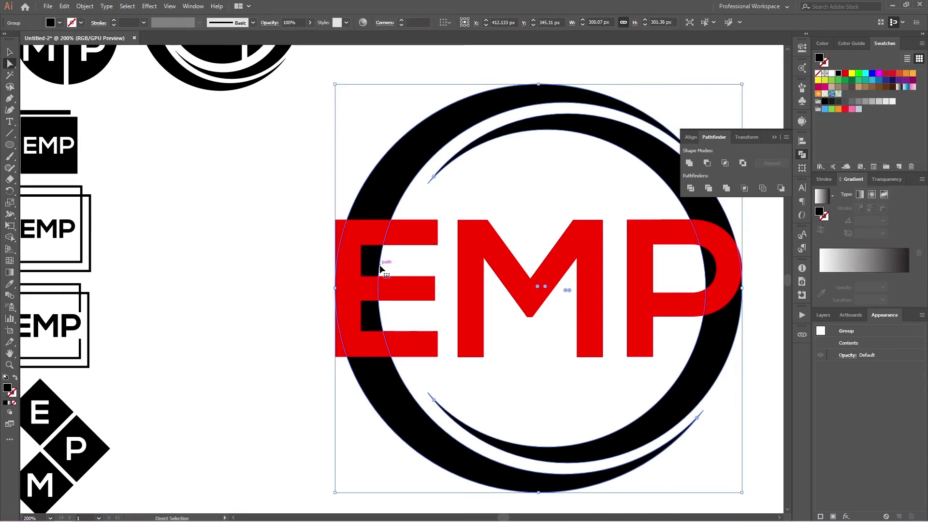
{"action": "key", "text": "a"}
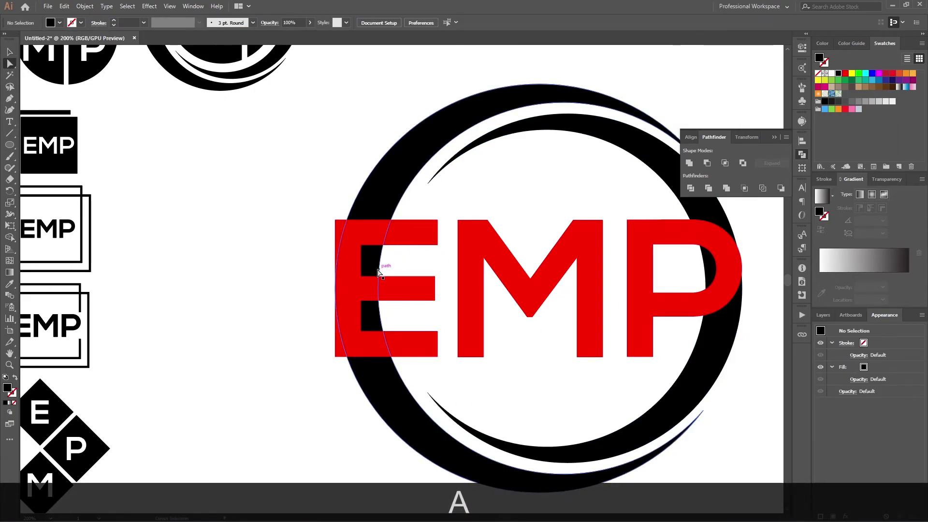
{"action": "left_click", "coordinate": [379, 274]}
{"action": "left_click", "coordinate": [379, 290]}
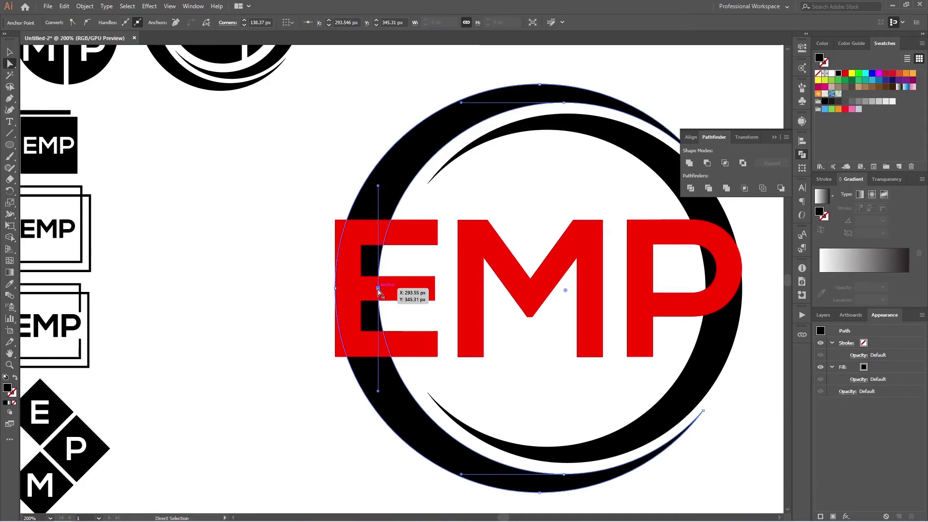
{"action": "left_click_drag", "start_coordinate": [378, 289], "coordinate": [359, 289]}
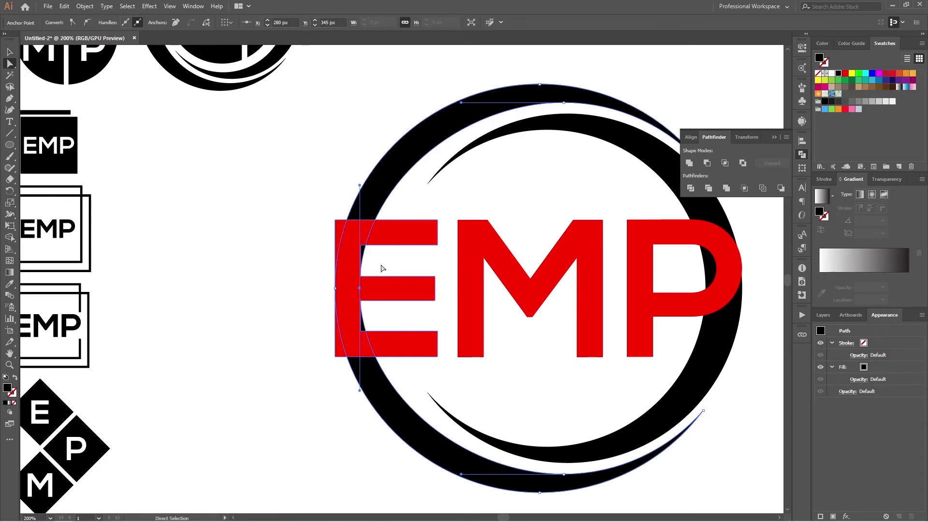
{"action": "left_click", "coordinate": [360, 174]}
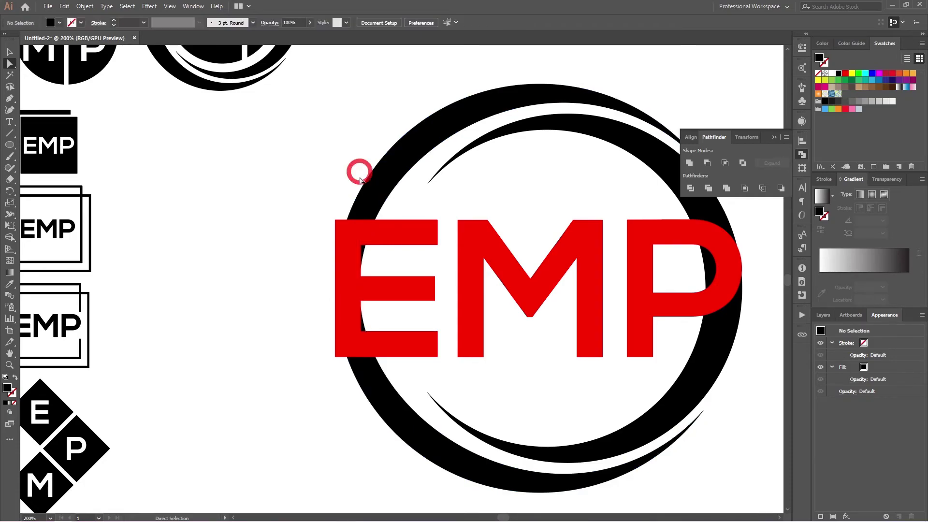
{"action": "left_click_drag", "start_coordinate": [359, 288], "coordinate": [368, 163]}
{"action": "key", "text": "ctrl+z"}
Move the right crescent's inner middle anchor outward to X 545 px, thinning the ring behind the P's bowl.
{"action": "scroll", "coordinate": [532, 239], "scroll_direction": "down", "scroll_amount": 3}
{"action": "scroll", "coordinate": [534, 239], "scroll_direction": "right", "scroll_amount": 2}
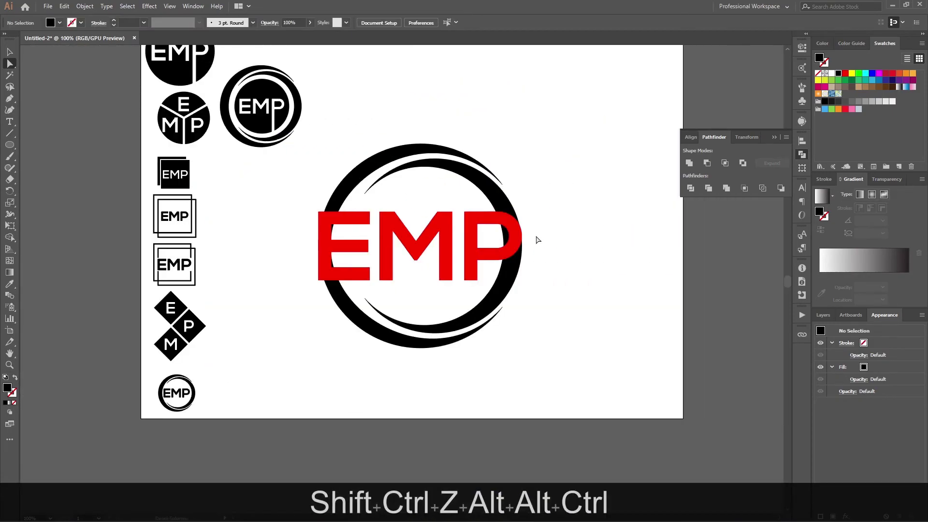
{"action": "scroll", "coordinate": [535, 242], "scroll_direction": "up", "scroll_amount": 2}
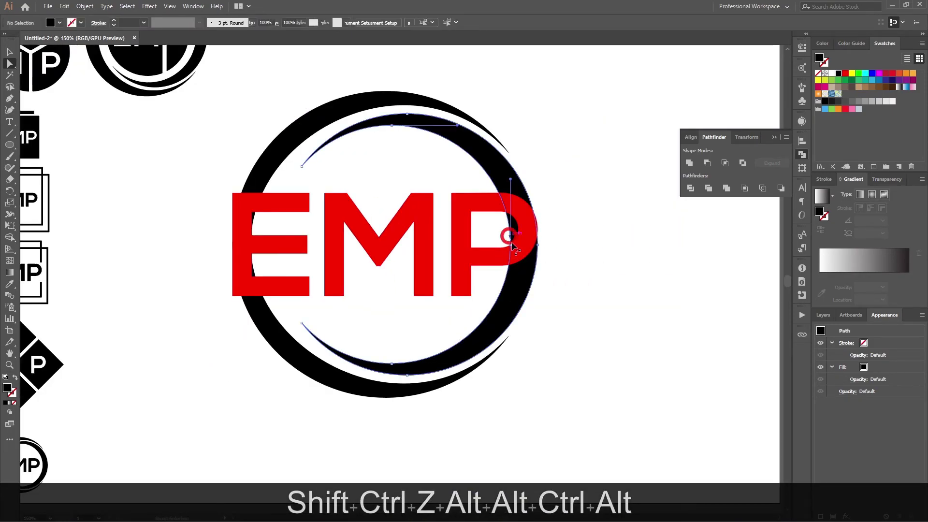
{"action": "left_click", "coordinate": [512, 245]}
{"action": "left_click_drag", "start_coordinate": [513, 249], "coordinate": [537, 244]}
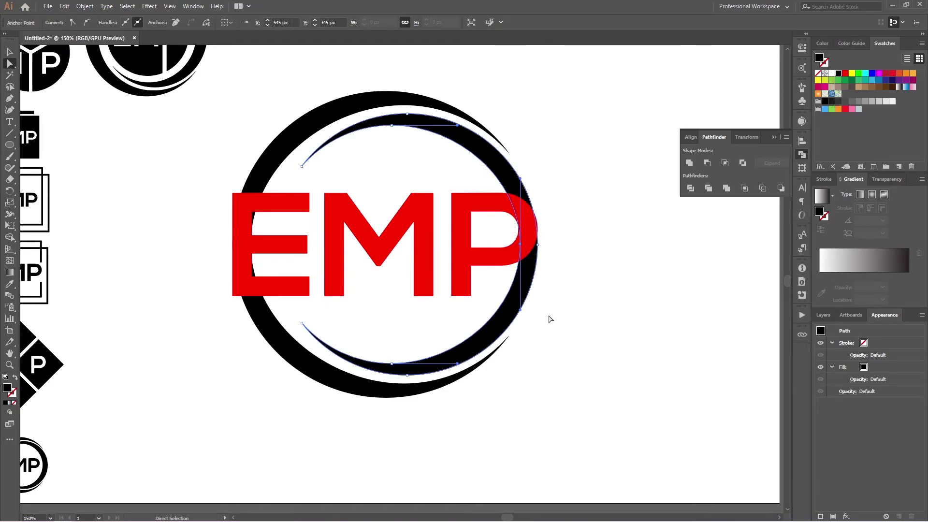
Lengthen the horizontal curve handles at the lower and upper inner anchors of the right crescent.
{"action": "left_click_drag", "start_coordinate": [457, 364], "coordinate": [469, 366]}
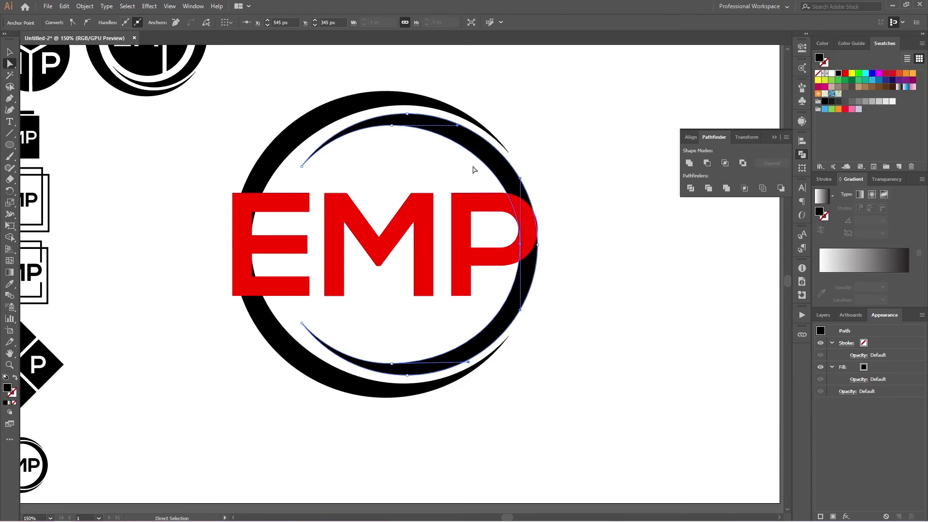
{"action": "left_click", "coordinate": [470, 126], "text": "shift"}
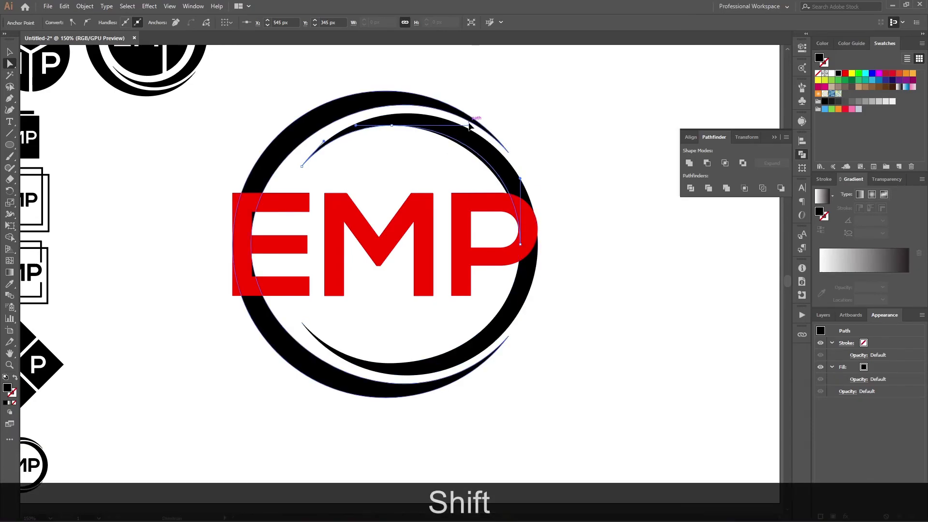
{"action": "left_click", "coordinate": [467, 126]}
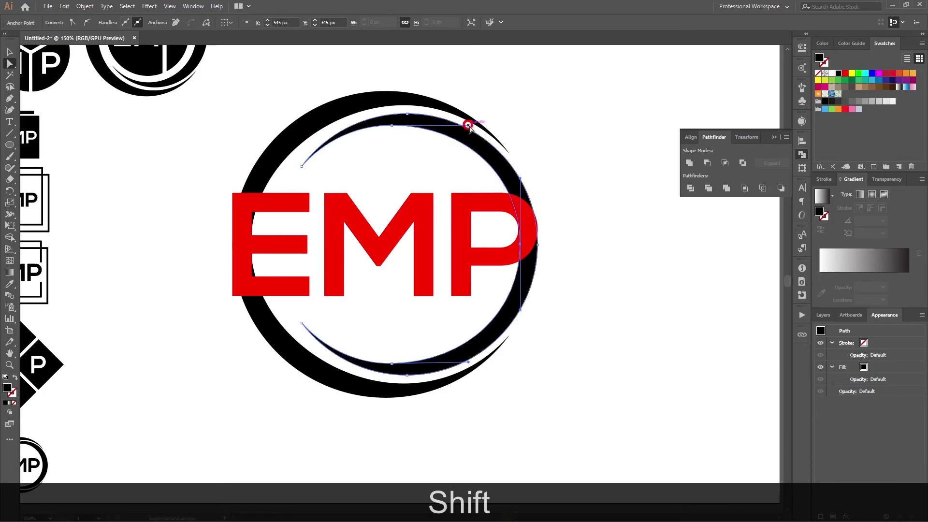
{"action": "left_click", "coordinate": [553, 155]}
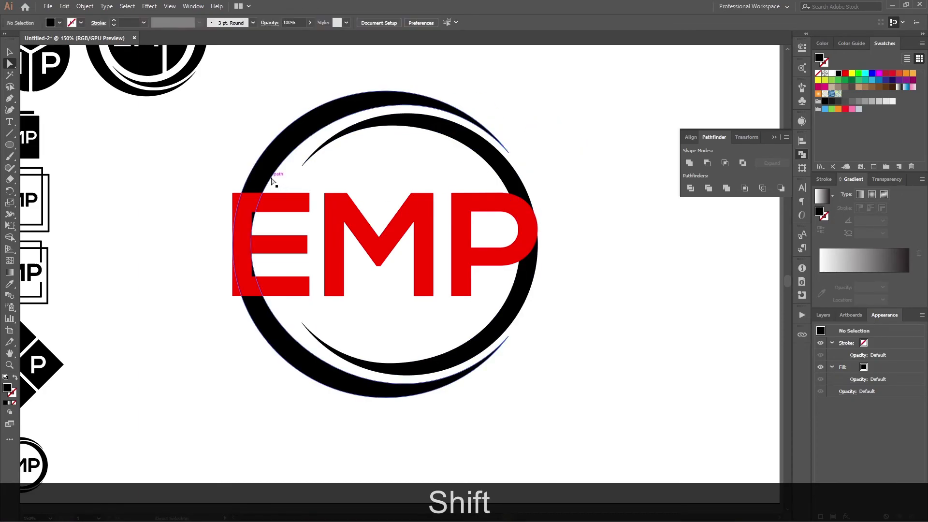
Lengthen the outward horizontal curve handles at the upper and lower inner anchors of the left crescent.
{"action": "left_click", "coordinate": [257, 169], "text": "shift"}
{"action": "left_click", "coordinate": [405, 109]}
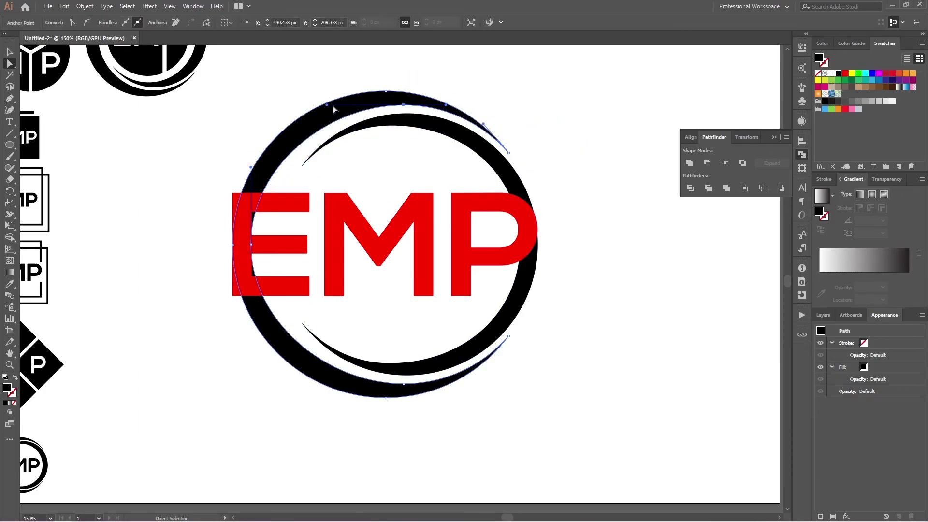
{"action": "left_click_drag", "start_coordinate": [326, 108], "coordinate": [309, 105]}
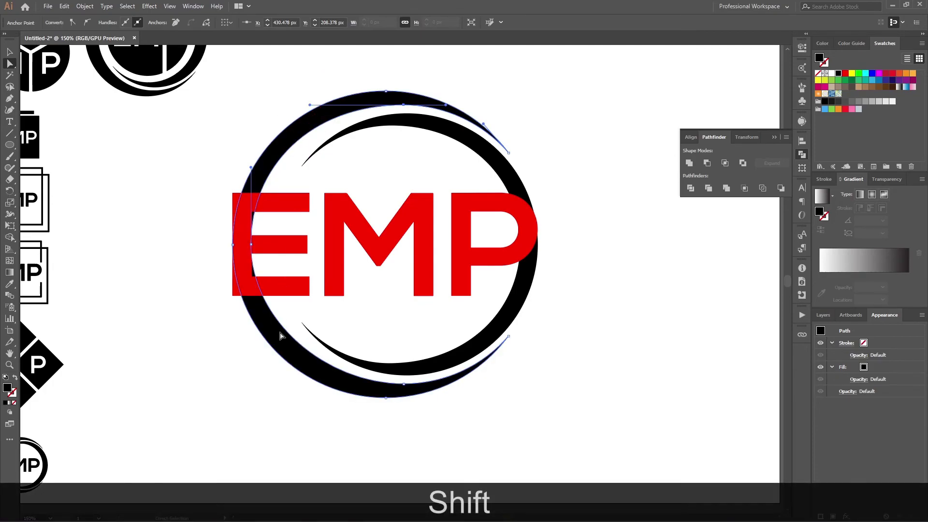
{"action": "left_click", "coordinate": [405, 391]}
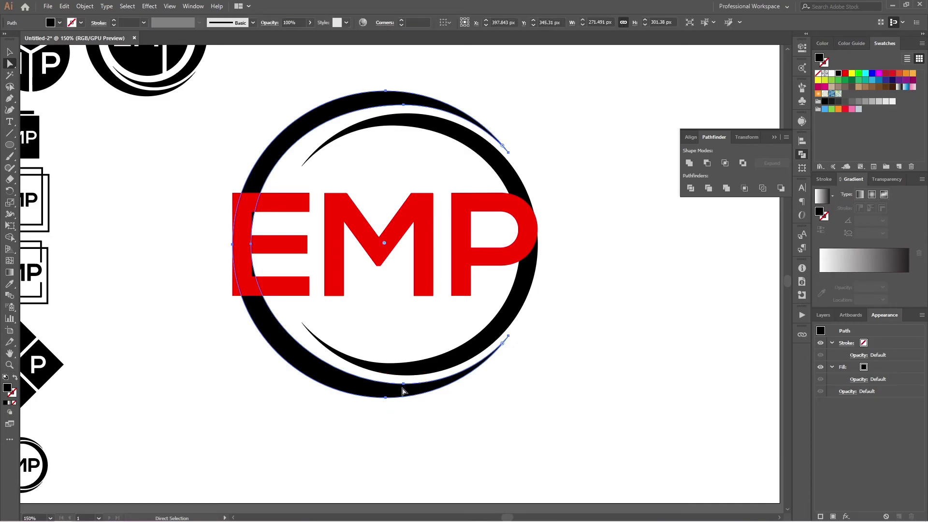
{"action": "left_click", "coordinate": [251, 245]}
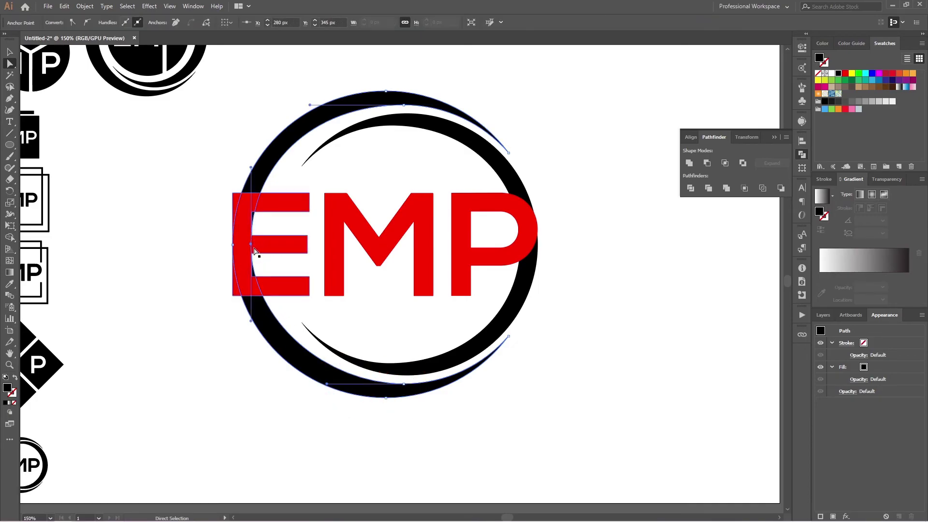
{"action": "key", "text": "shift"}
{"action": "key", "text": "shift"}
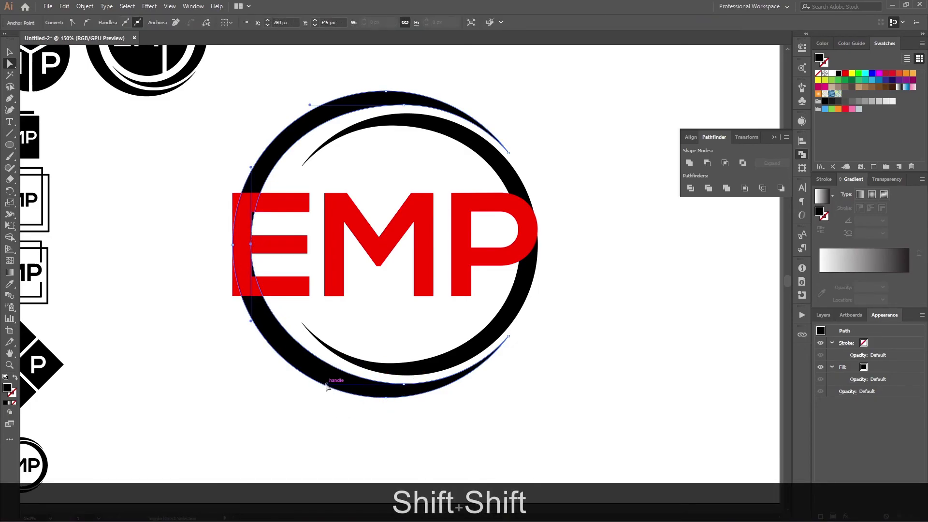
{"action": "left_click", "coordinate": [405, 385]}
{"action": "key", "text": "shift"}
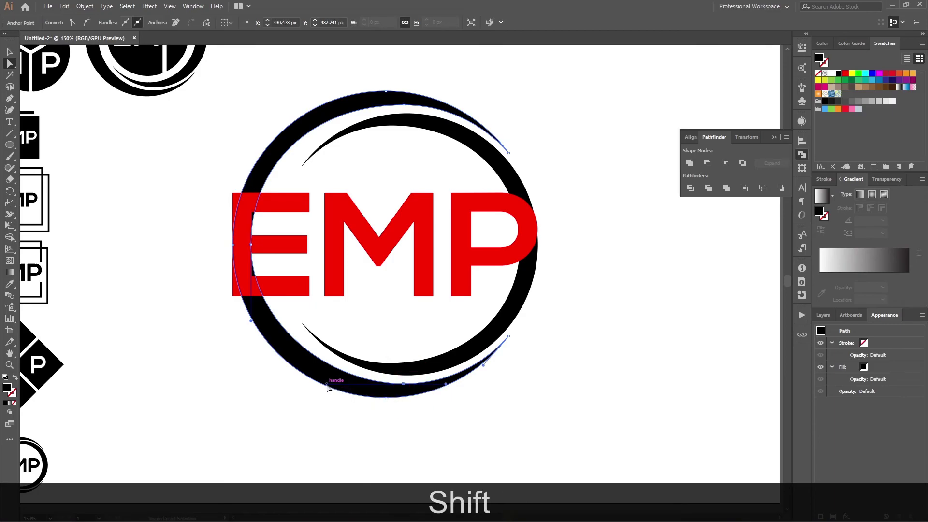
{"action": "left_click_drag", "start_coordinate": [320, 383], "coordinate": [310, 384]}
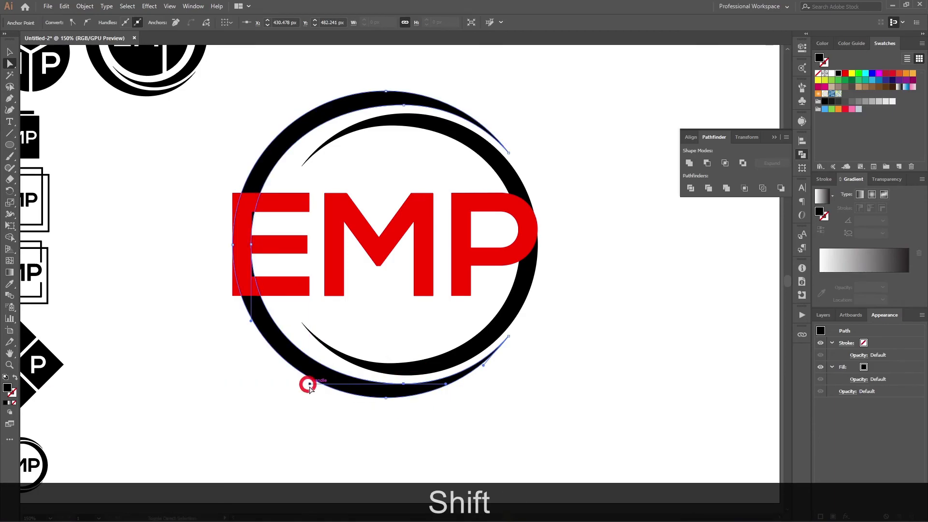
{"action": "left_click", "coordinate": [331, 410]}
Pull the inner edge of the E's upper gap horizontally outward past the stem, cutting through the letter.
{"action": "key", "text": "v"}
{"action": "scroll", "coordinate": [537, 263], "scroll_direction": "down", "scroll_amount": 1}
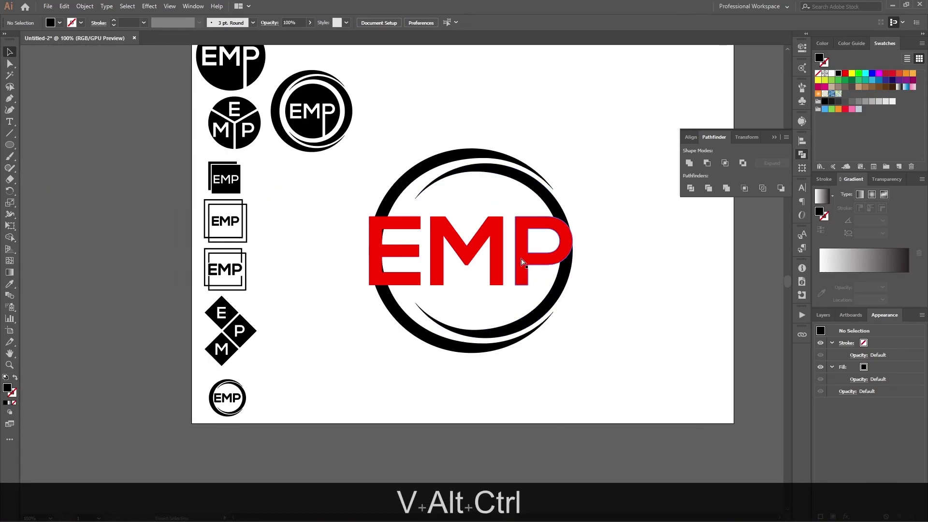
{"action": "scroll", "coordinate": [518, 259], "scroll_direction": "up", "scroll_amount": 1}
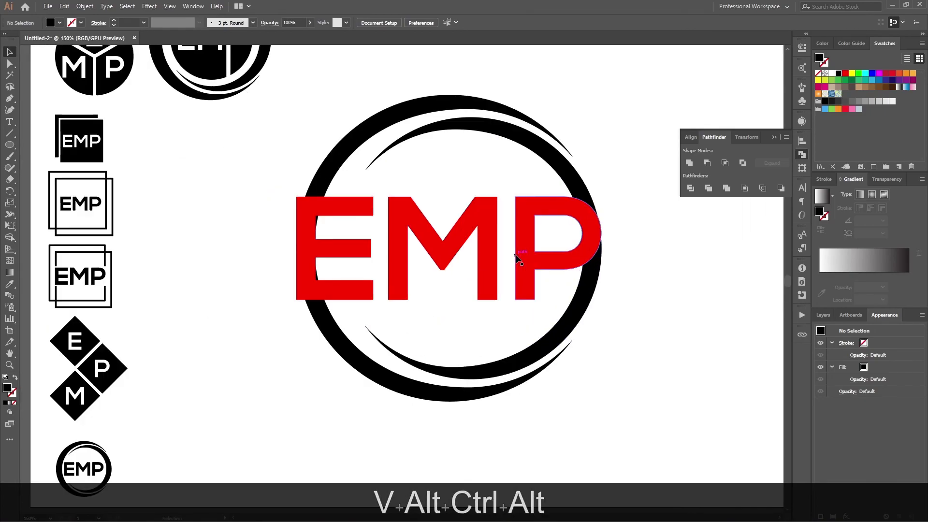
{"action": "left_click", "coordinate": [312, 232]}
{"action": "key", "text": "a"}
{"action": "left_click", "coordinate": [335, 235]}
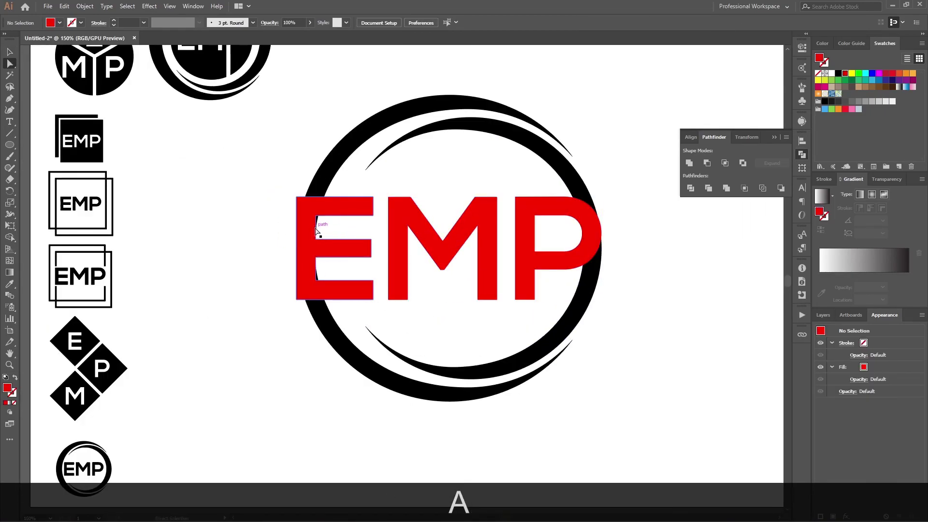
{"action": "left_click", "coordinate": [316, 231]}
{"action": "left_click_drag", "start_coordinate": [317, 232], "coordinate": [260, 231]}
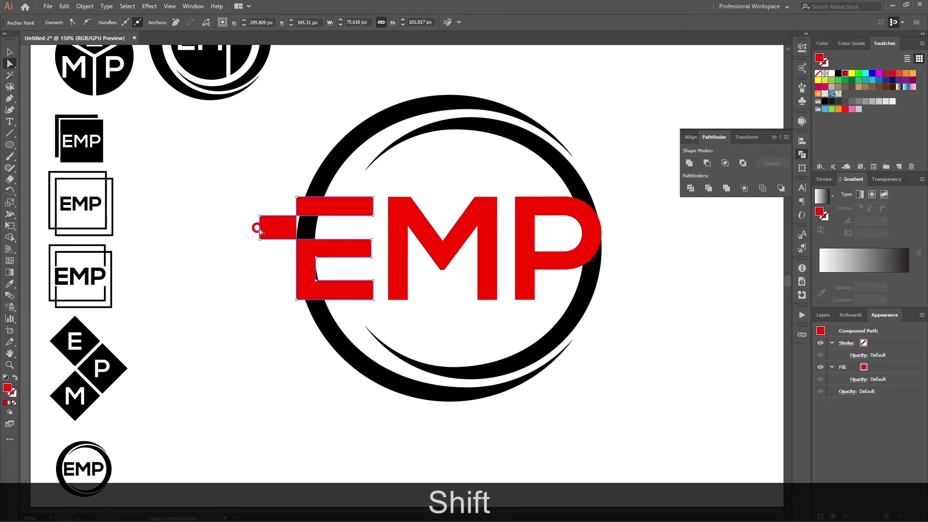
Divide the E with Pathfinder and delete the block protruding beyond its stem.
{"action": "left_click", "coordinate": [690, 188]}
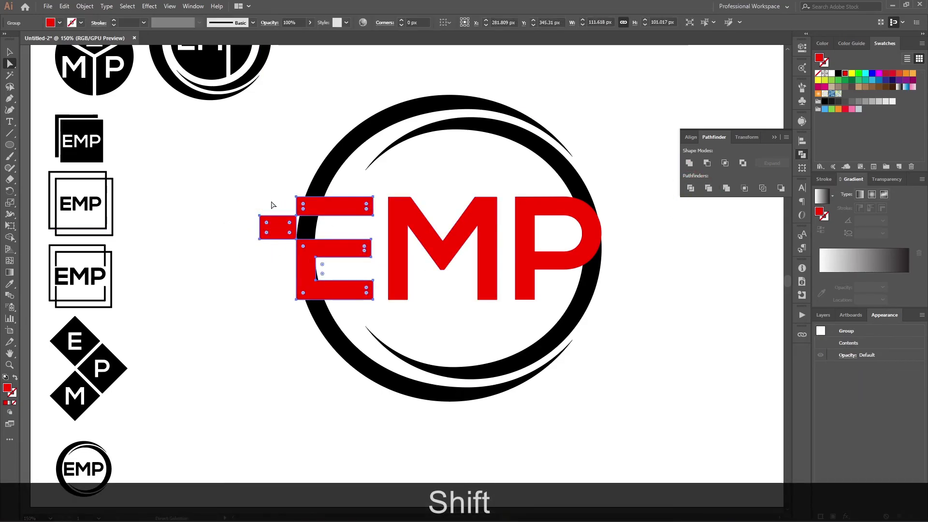
{"action": "key", "text": "a"}
{"action": "left_click", "coordinate": [239, 176]}
{"action": "left_click", "coordinate": [269, 228]}
{"action": "key", "text": "Delete"}
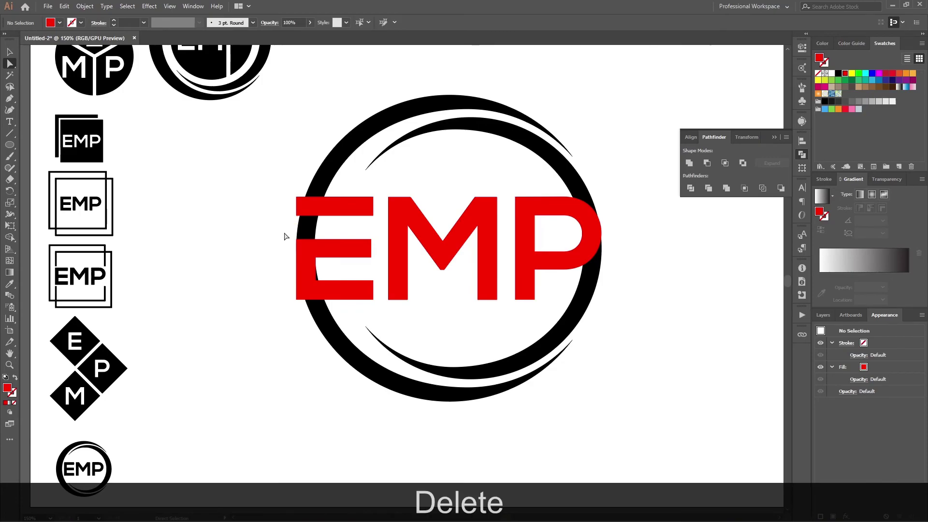
Create a 7 px offset path around the letter P with mitered joins.
{"action": "scroll", "coordinate": [608, 225], "scroll_direction": "right", "scroll_amount": 3}
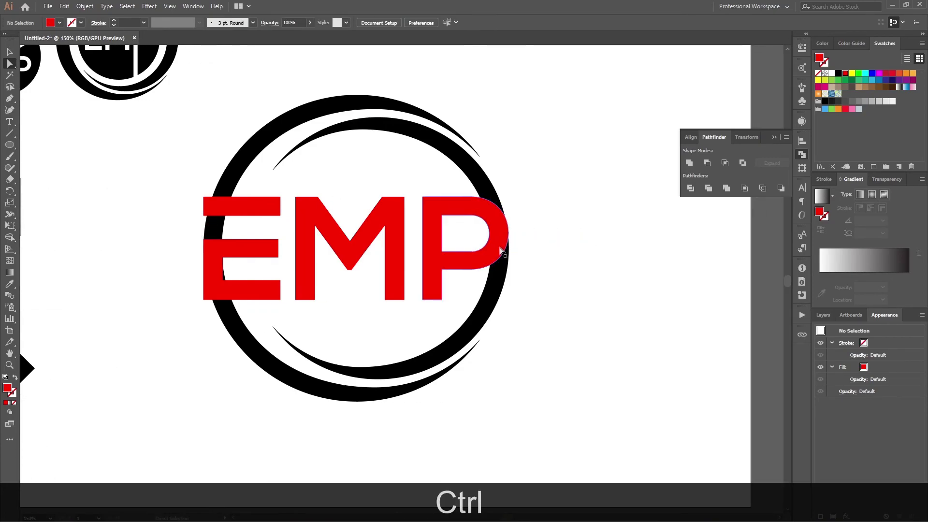
{"action": "left_click", "coordinate": [503, 244]}
{"action": "key", "text": "ctrl+shift+Page_Up"}
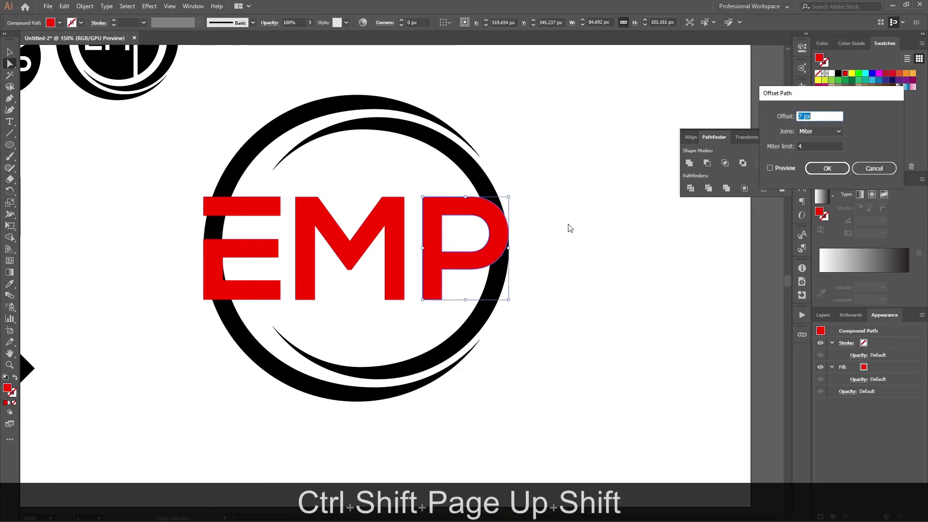
{"action": "left_click", "coordinate": [782, 167]}
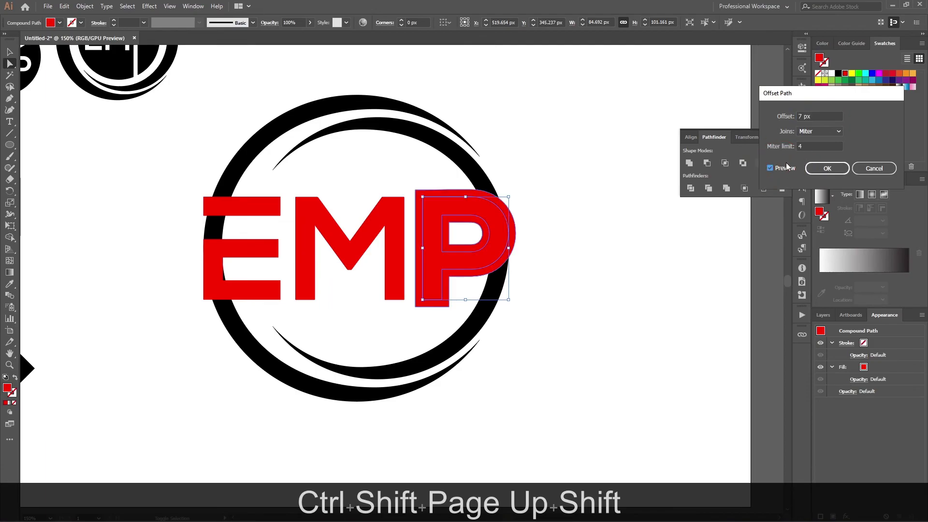
{"action": "left_click", "coordinate": [824, 168]}
Use Shape Builder to cut the right crescent with the offset P outline, leaving a gap below the letter's bowl.
{"action": "left_click", "coordinate": [472, 161], "text": "shift"}
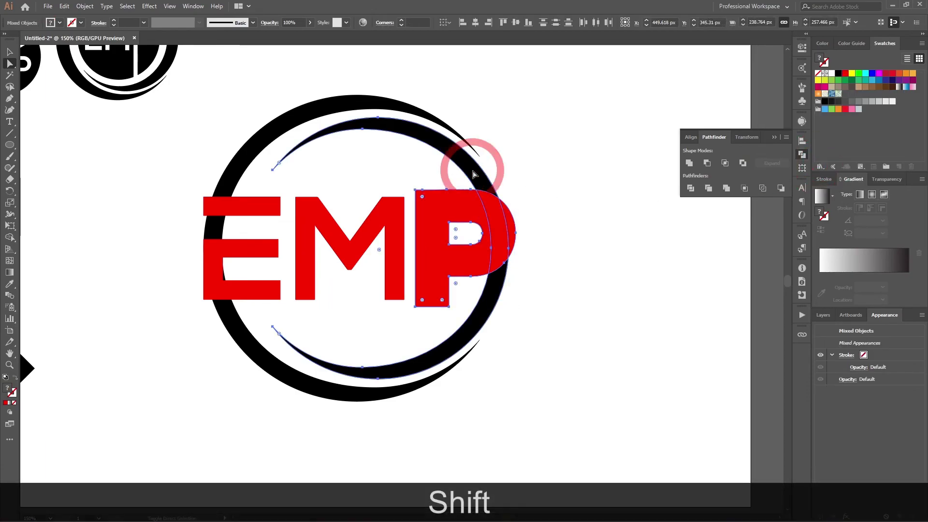
{"action": "key", "text": "shift+m"}
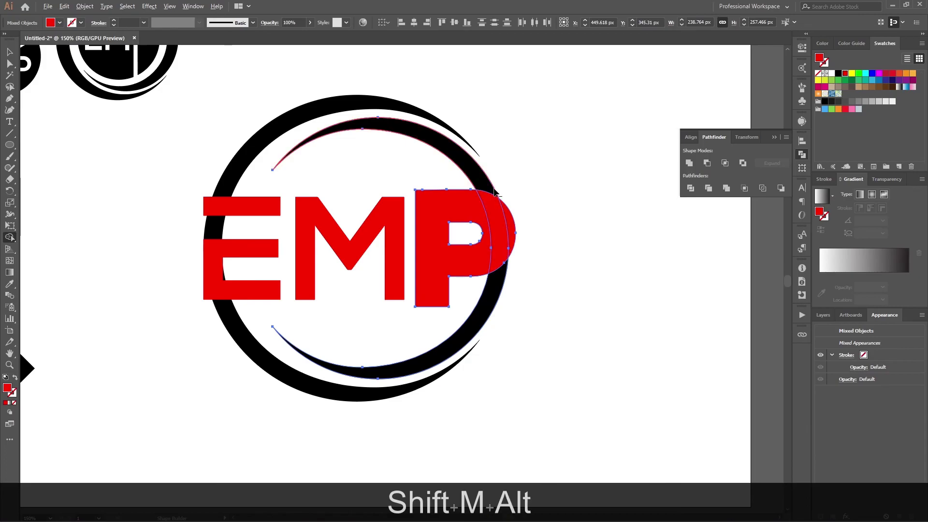
{"action": "left_click_drag", "start_coordinate": [500, 225], "coordinate": [498, 276]}
{"action": "mouse_move", "coordinate": [509, 244]}
{"action": "left_mouse_down"}
{"action": "mouse_move", "coordinate": [481, 244]}
{"action": "mouse_move", "coordinate": [513, 259]}
{"action": "left_mouse_up"}
{"action": "key", "text": "ctrl+z"}
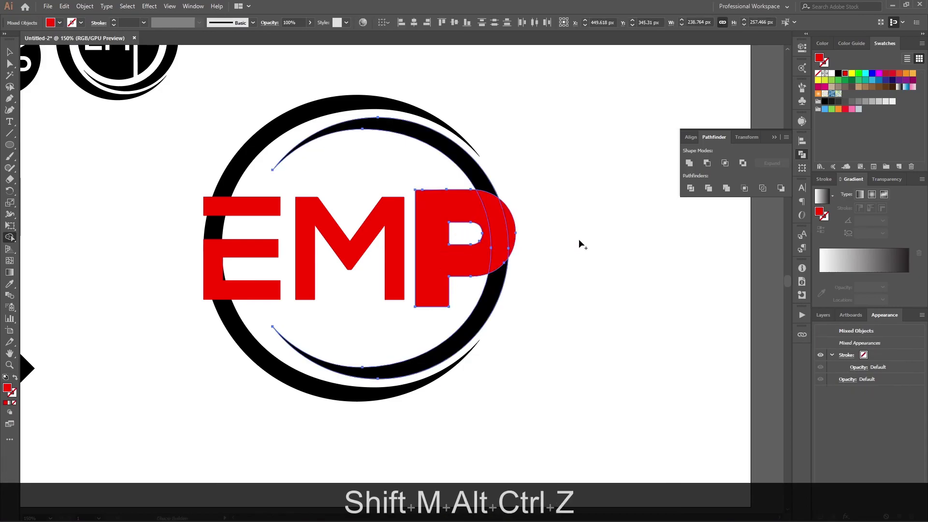
{"action": "key", "text": "v"}
{"action": "left_click", "coordinate": [553, 228]}
Remove the ring segment inside the E's upper gap and the E's corners protruding beyond the ring with Shape Builder.
{"action": "scroll", "coordinate": [315, 265], "scroll_direction": "left", "scroll_amount": 5}
{"action": "scroll", "coordinate": [315, 264], "scroll_direction": "up", "scroll_amount": 2}
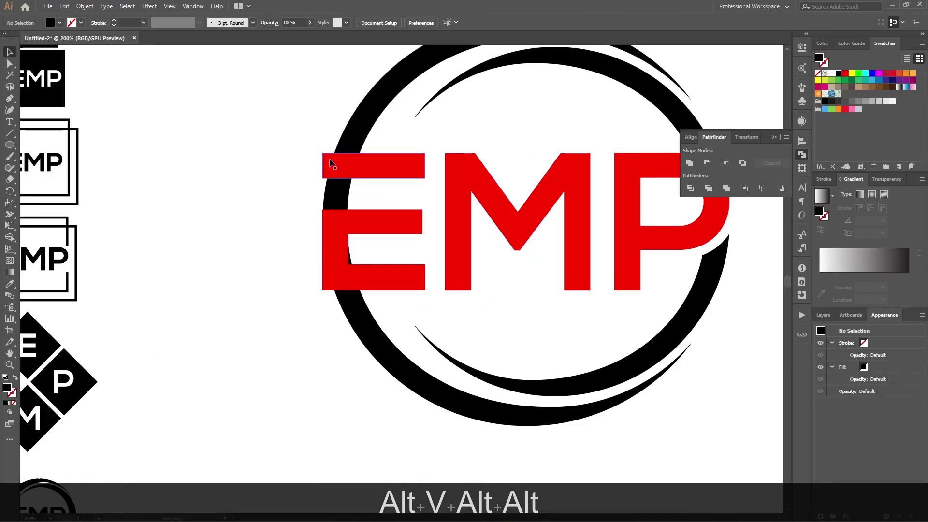
{"action": "left_click_drag", "start_coordinate": [305, 110], "coordinate": [406, 324]}
{"action": "key", "text": "shift+m"}
{"action": "key", "text": "alt"}
{"action": "left_click", "coordinate": [337, 199], "text": "alt"}
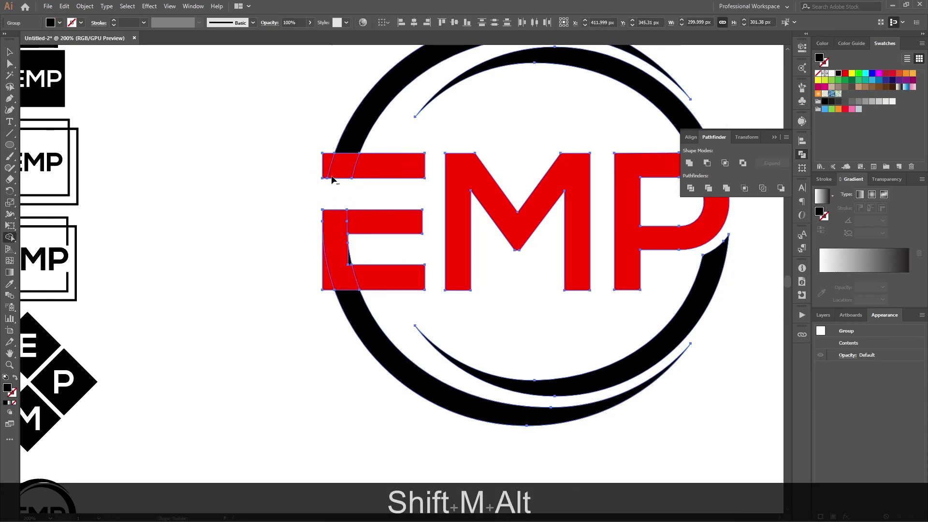
{"action": "left_click", "coordinate": [327, 165], "text": "alt"}
{"action": "left_click", "coordinate": [326, 286], "text": "alt"}
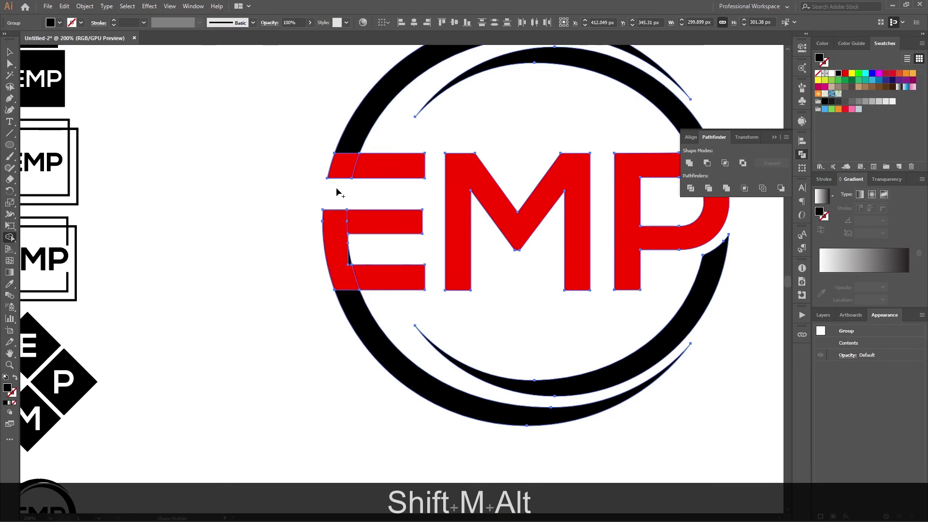
Unite the EMP letters and the crescent ring into one red shape with Pathfinder.
{"action": "key", "text": "v"}
{"action": "left_click_drag", "start_coordinate": [292, 116], "coordinate": [331, 157]}
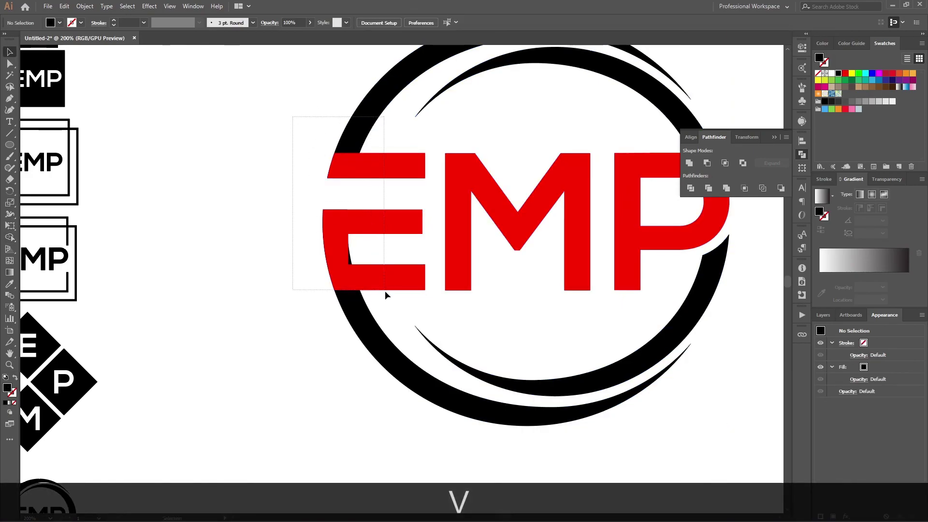
{"action": "left_click_drag", "start_coordinate": [384, 293], "coordinate": [399, 325]}
{"action": "left_click", "coordinate": [689, 163]}
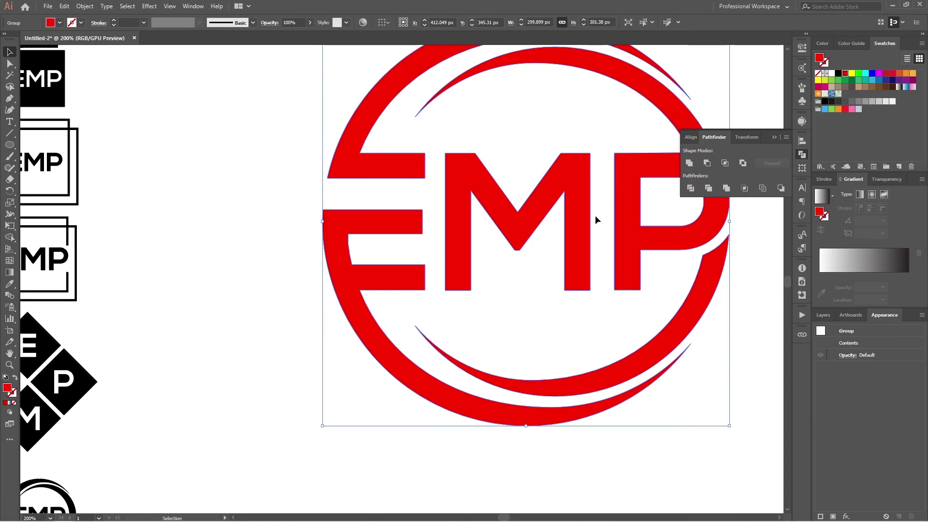
Scale down the red EMP ring logo, place it below the double-ringed round EMP logo, and minimize the application window.
{"action": "scroll", "coordinate": [297, 286], "scroll_direction": "down", "scroll_amount": 3}
{"action": "left_click_drag", "start_coordinate": [296, 327], "coordinate": [268, 227]}
{"action": "left_click", "coordinate": [333, 265]}
{"action": "left_click", "coordinate": [281, 285]}
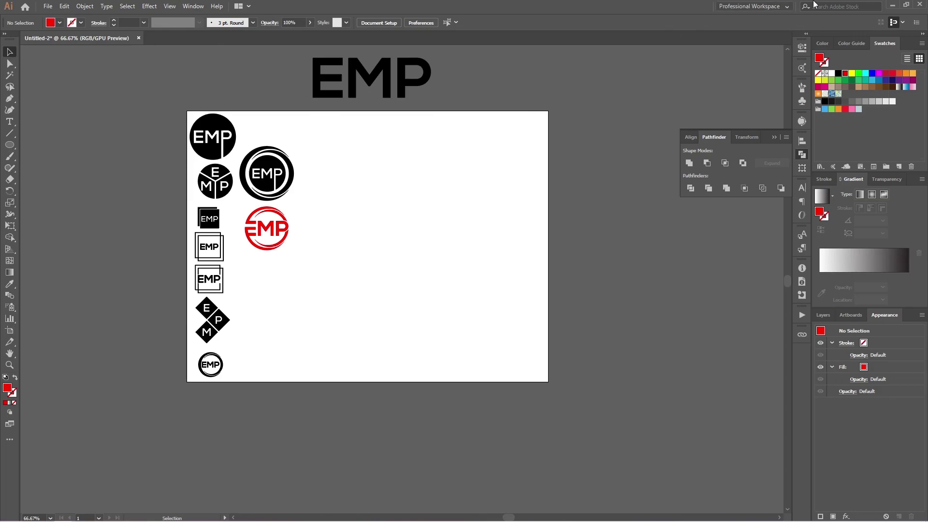
{"action": "left_click", "coordinate": [893, 6]}
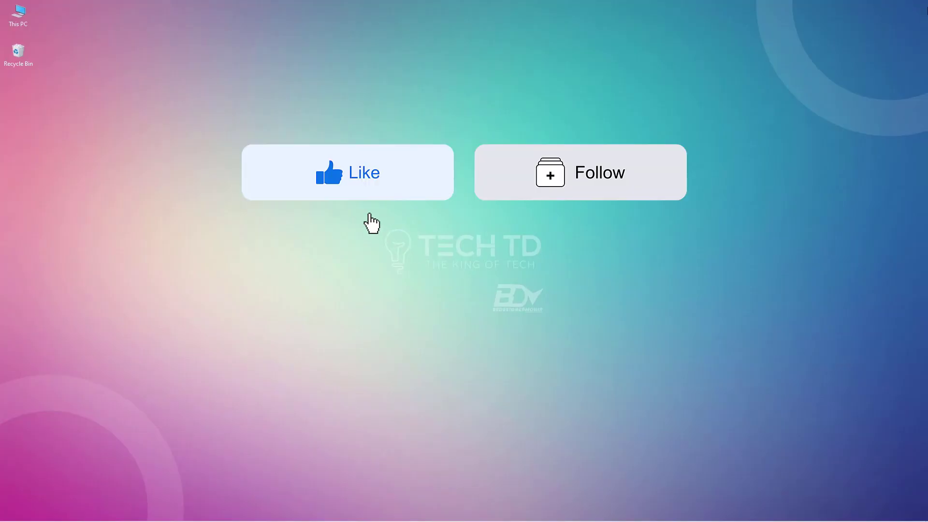